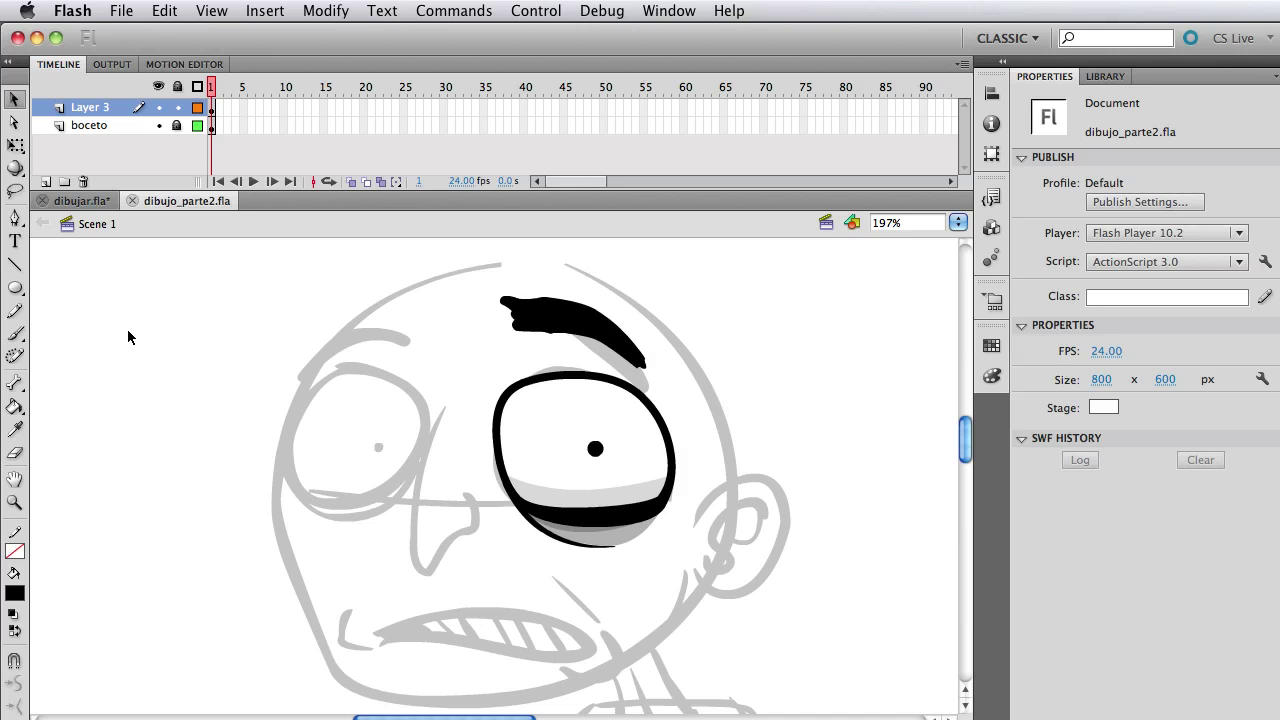
Step: Check the finished character in dibujar.fla, and paste a copy of the eye, pupil and eyebrow over the sketch's other eye in dibujo_parte2.fla
{"action": "left_click", "coordinate": [82, 202]}
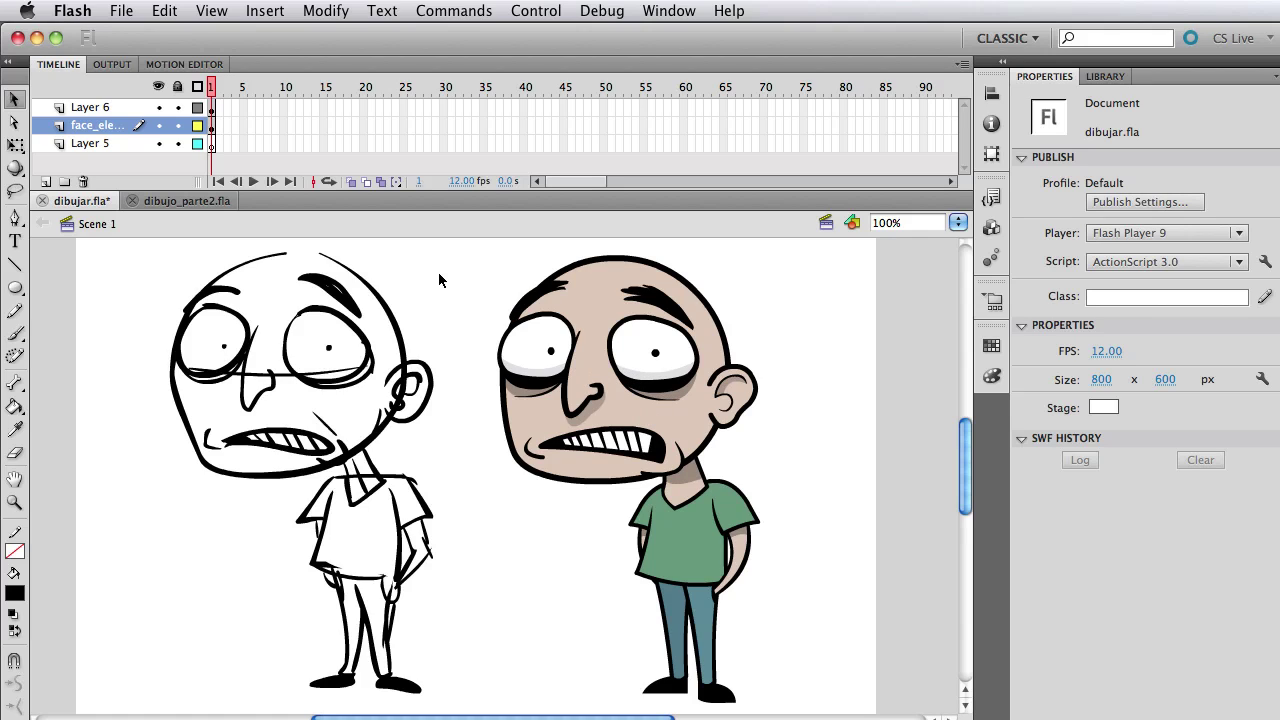
{"action": "left_click", "coordinate": [206, 197]}
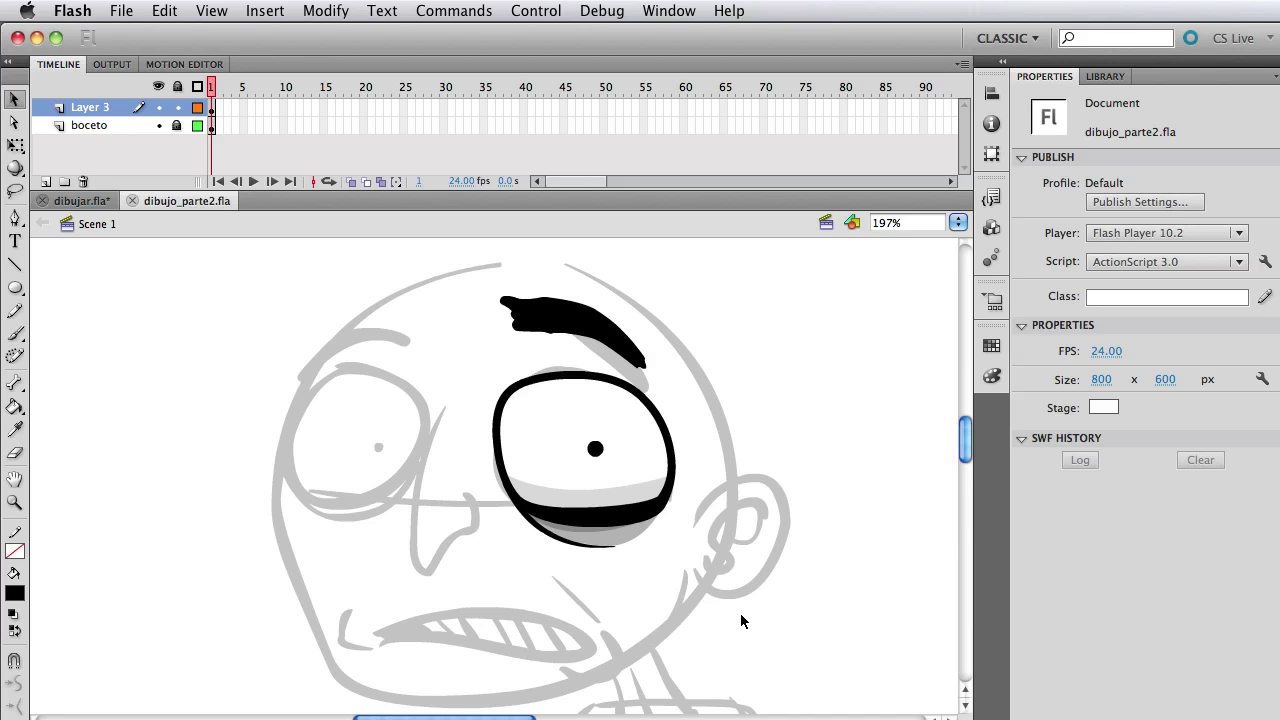
{"action": "left_click_drag", "start_coordinate": [741, 613], "coordinate": [488, 290]}
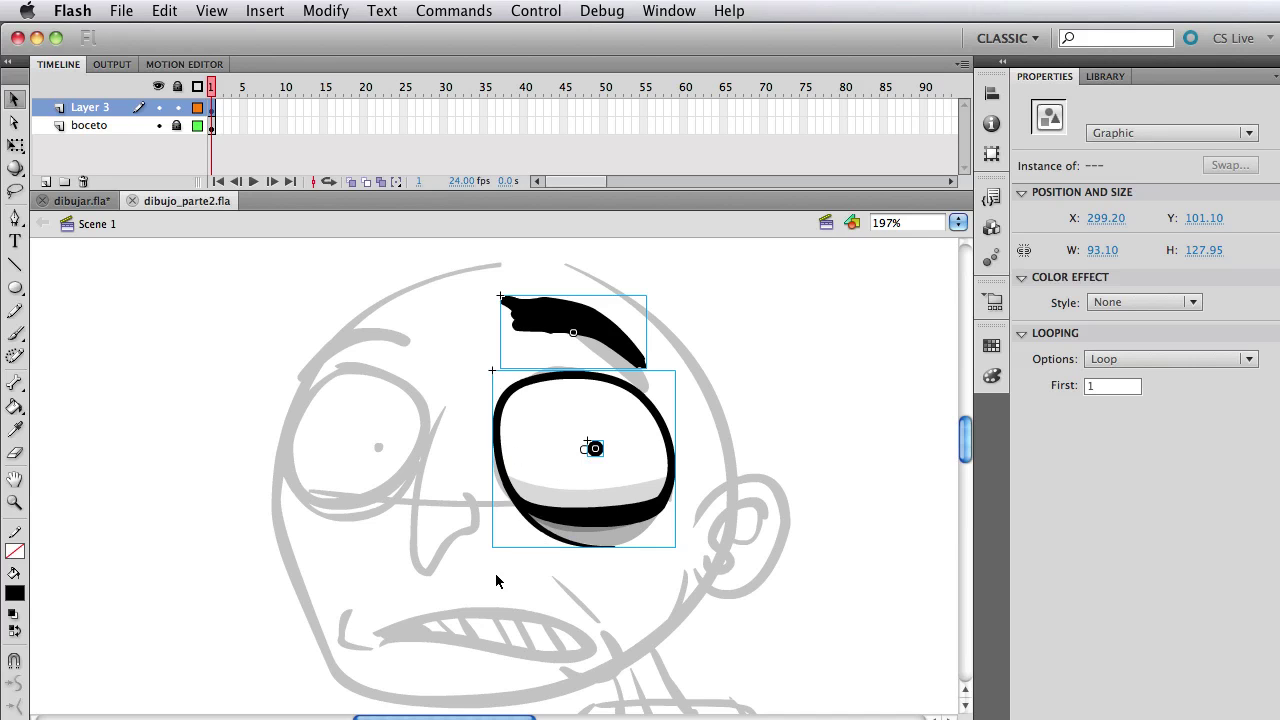
{"action": "left_click", "coordinate": [677, 580]}
{"action": "left_click_drag", "start_coordinate": [812, 694], "coordinate": [466, 276]}
{"action": "key", "text": "super+v"}
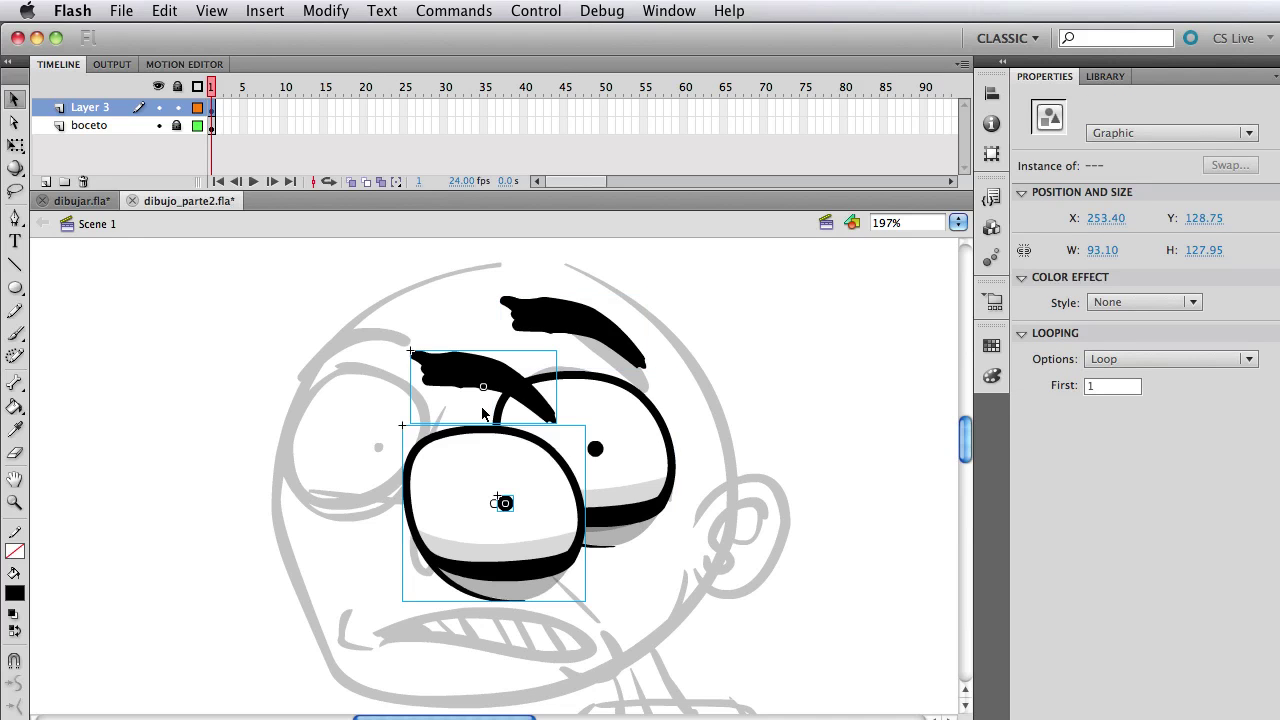
{"action": "left_click_drag", "start_coordinate": [494, 502], "coordinate": [293, 414]}
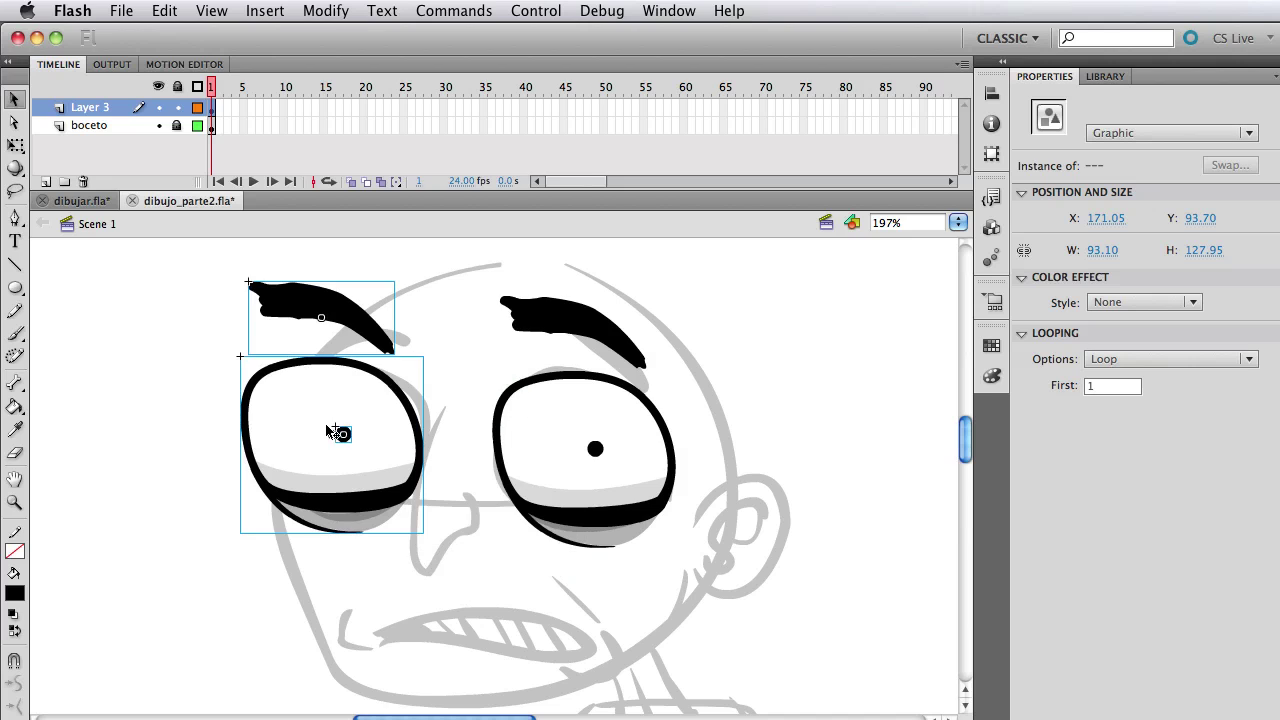
{"action": "left_click_drag", "start_coordinate": [390, 492], "coordinate": [400, 497]}
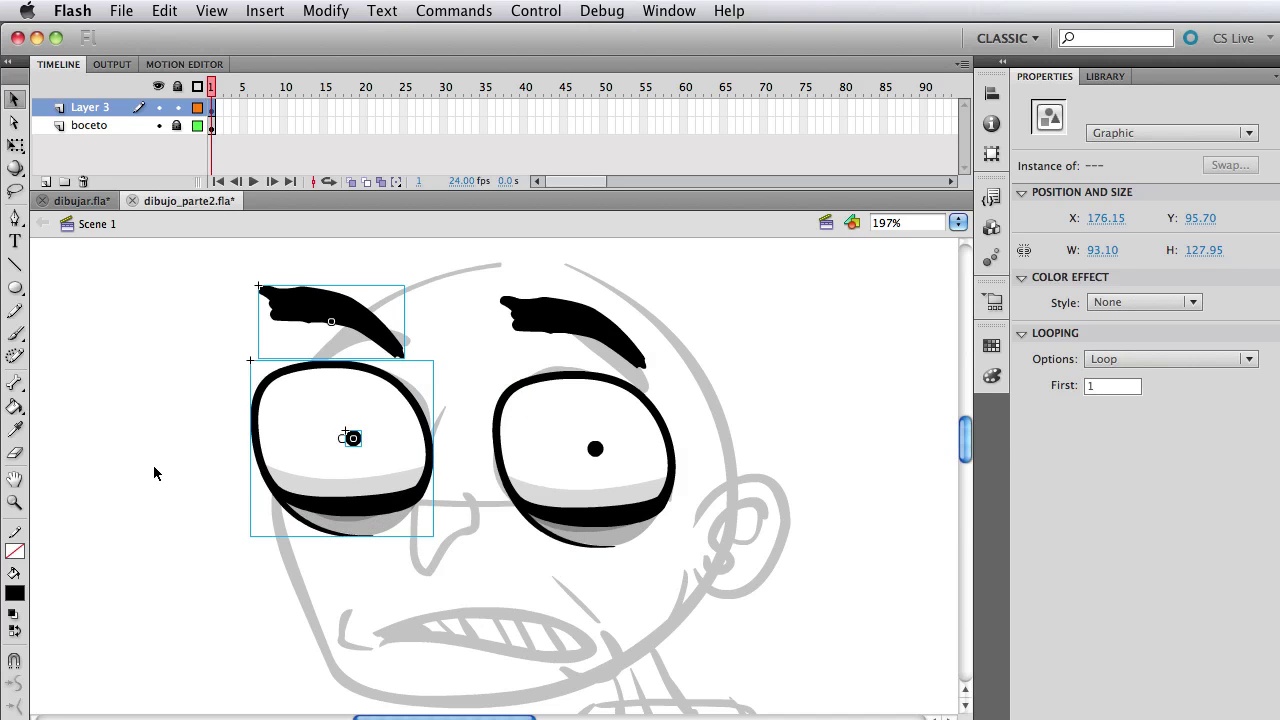
Step: Flip the copied eye, pupil and eyebrow horizontally as one selection
{"action": "left_click", "coordinate": [153, 465]}
{"action": "left_click_drag", "start_coordinate": [169, 279], "coordinate": [320, 532]}
{"action": "left_click_drag", "start_coordinate": [374, 583], "coordinate": [260, 317]}
{"action": "left_click", "coordinate": [330, 10]}
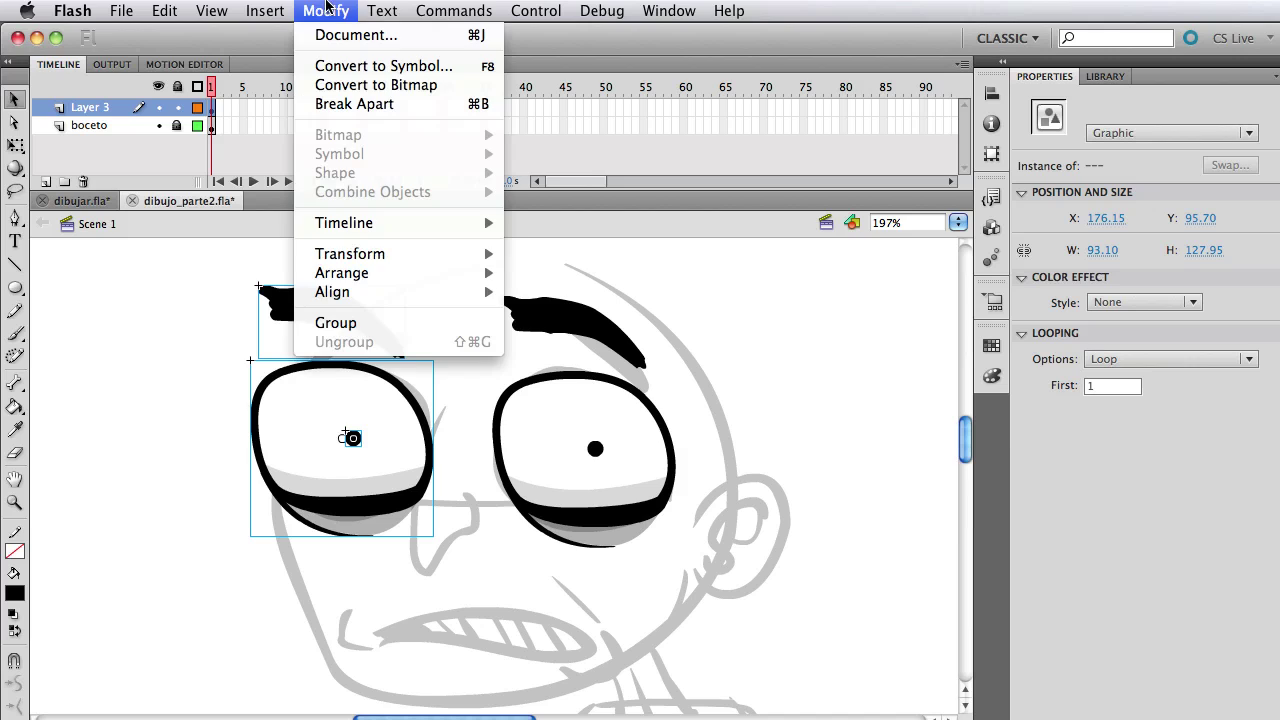
{"action": "mouse_move", "coordinate": [423, 254]}
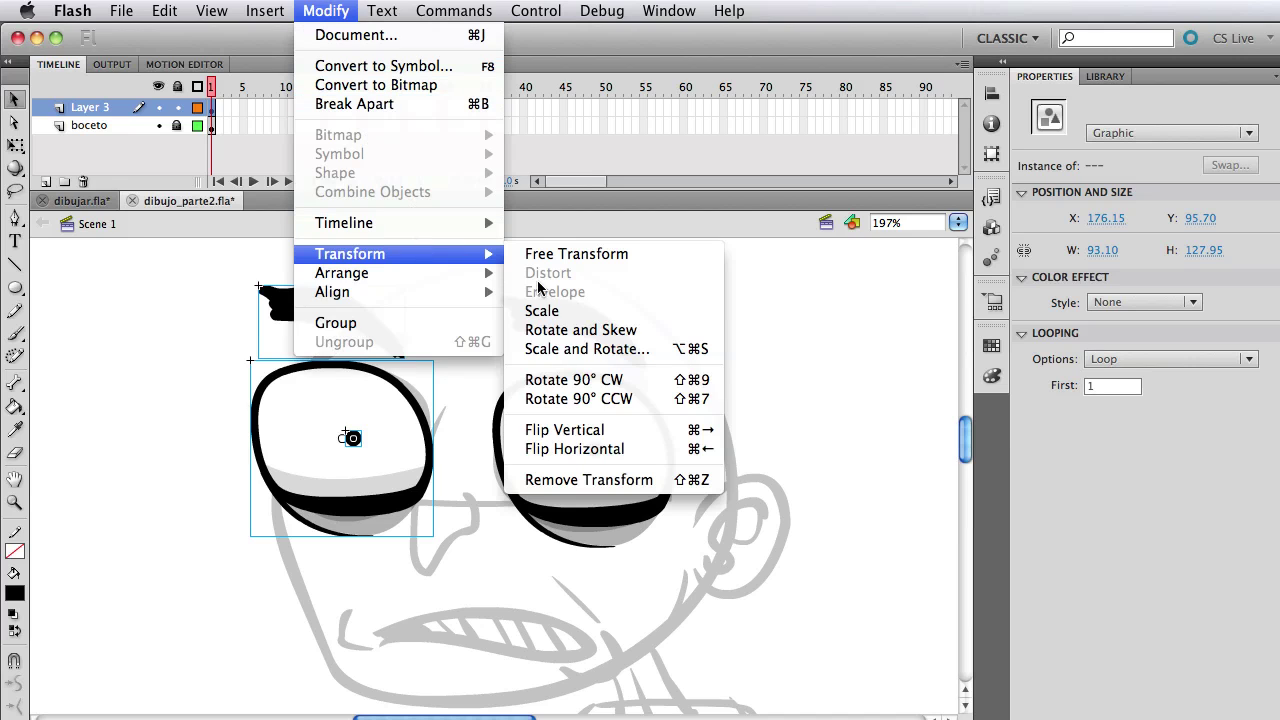
{"action": "left_click", "coordinate": [659, 452]}
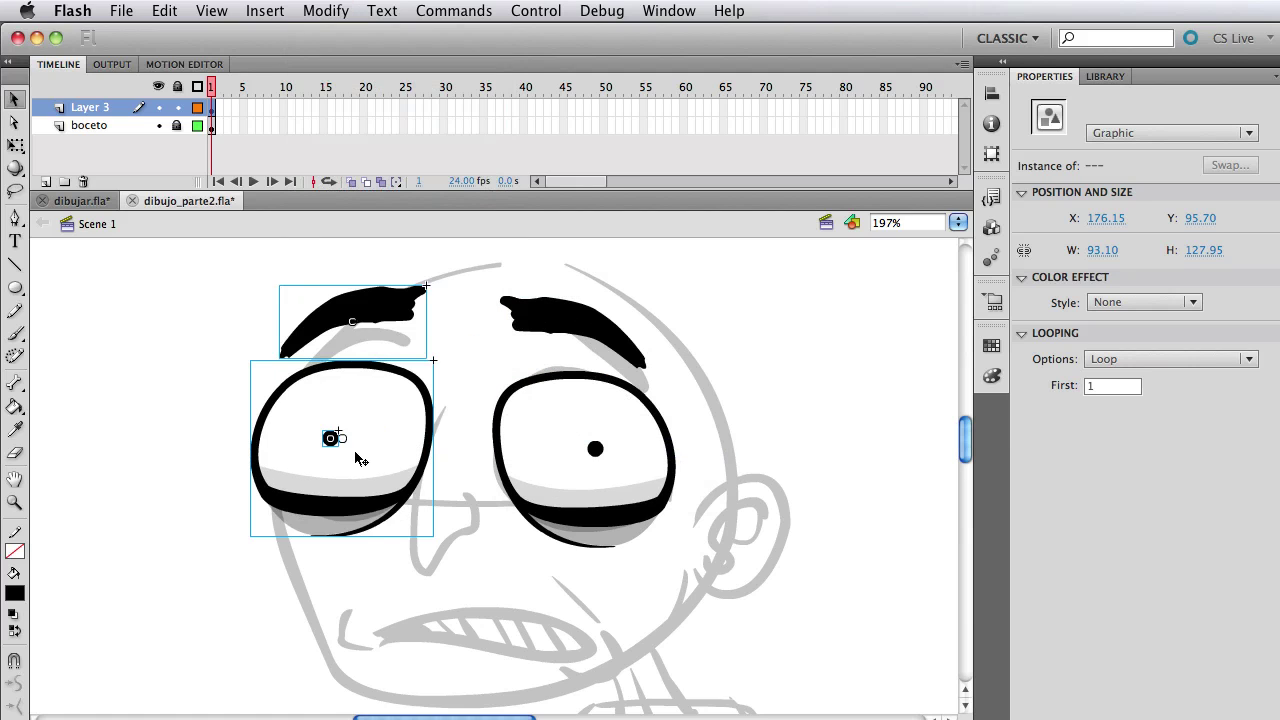
Step: Reposition the flipped eye, pupil and eyebrow over the sketch and narrow them together to about 83 px wide with Free Transform
{"action": "double_click", "coordinate": [366, 460]}
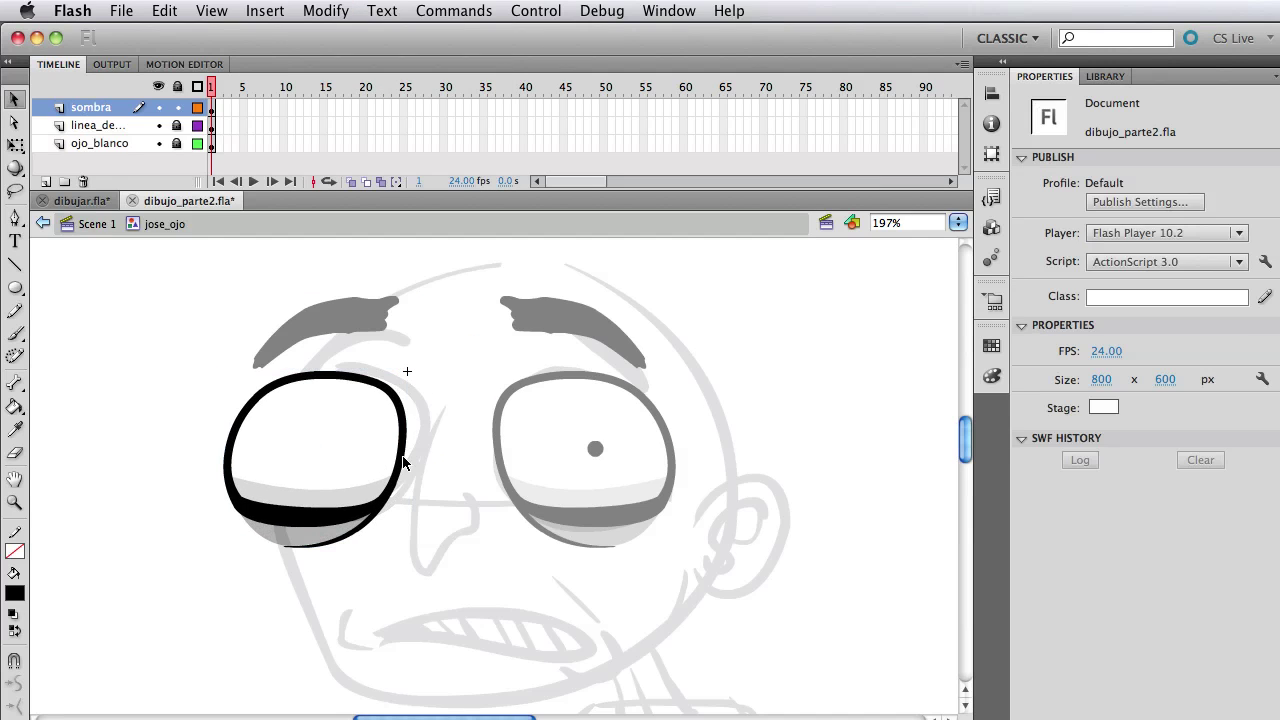
{"action": "double_click", "coordinate": [410, 462]}
{"action": "left_click_drag", "start_coordinate": [338, 482], "coordinate": [356, 478]}
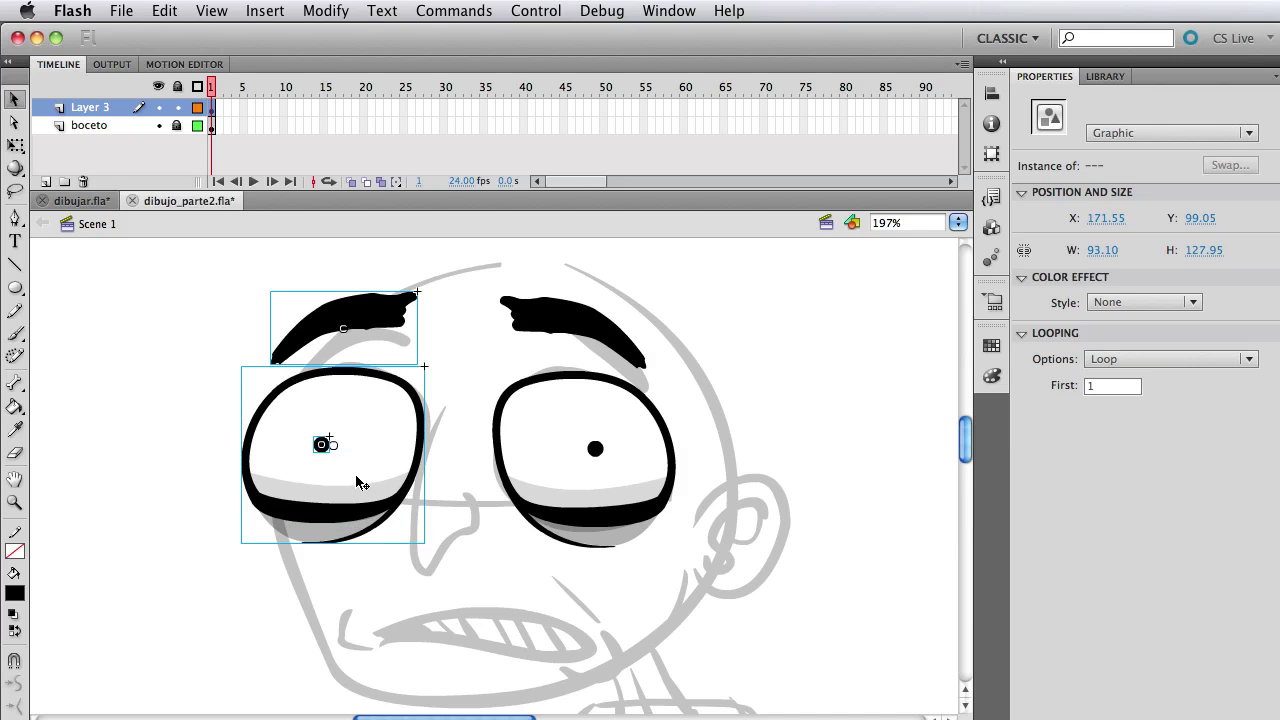
{"action": "left_click", "coordinate": [14, 145]}
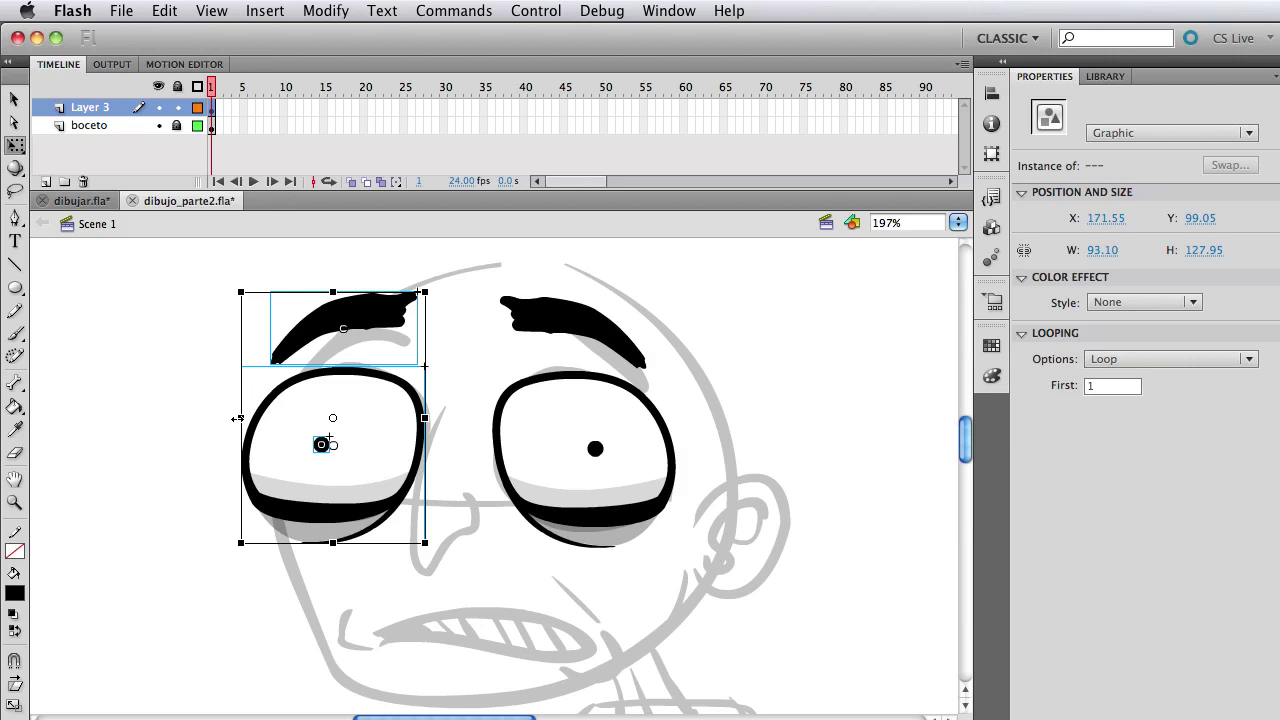
{"action": "left_click_drag", "start_coordinate": [240, 420], "coordinate": [258, 420]}
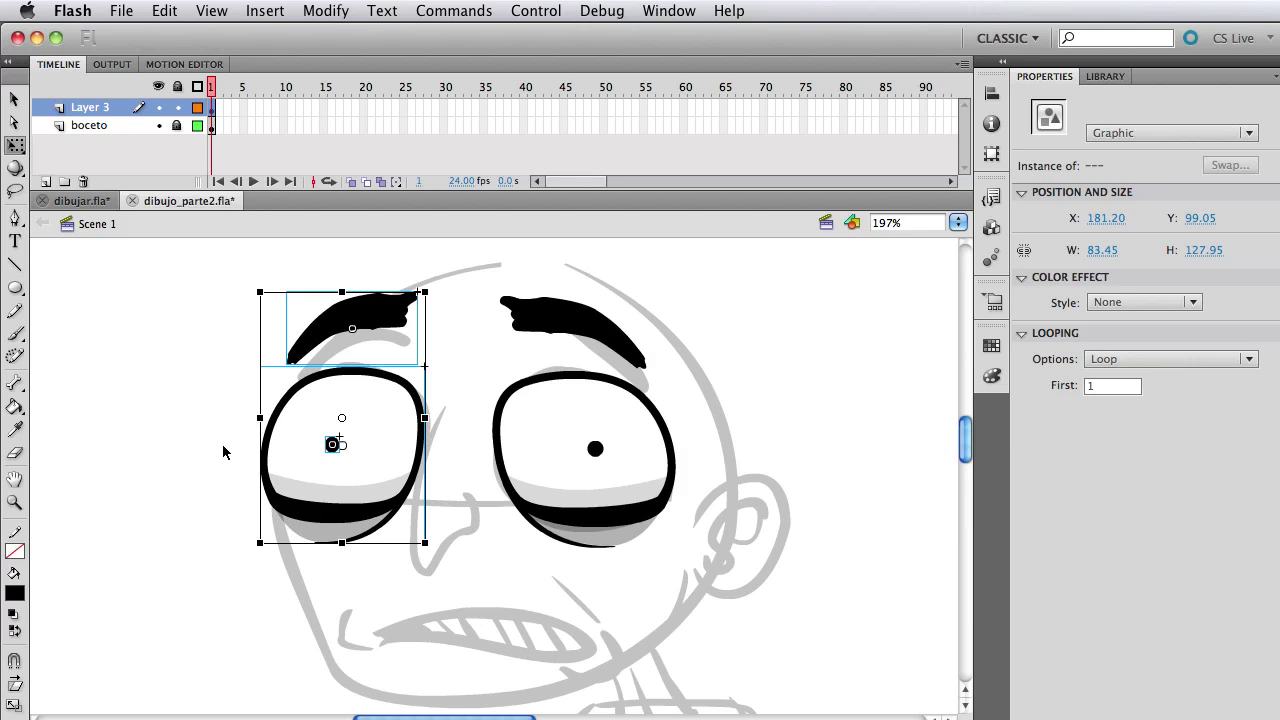
Step: Compare the eyes with the sketch by briefly hiding Layer 3, and narrow the copied eye, pupil and eyebrow to about 81 px wide
{"action": "left_click", "coordinate": [487, 418]}
{"action": "left_click_drag", "start_coordinate": [598, 571], "coordinate": [588, 521]}
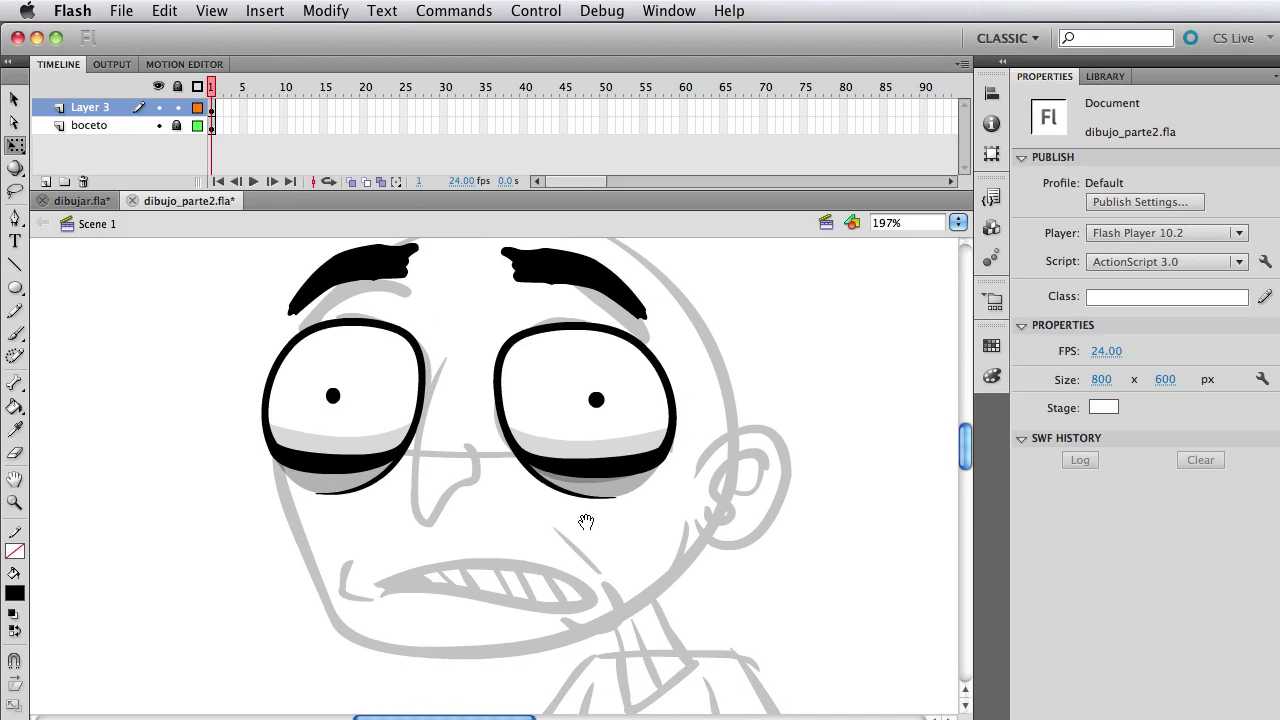
{"action": "left_click_drag", "start_coordinate": [388, 471], "coordinate": [378, 501]}
{"action": "left_click", "coordinate": [158, 107]}
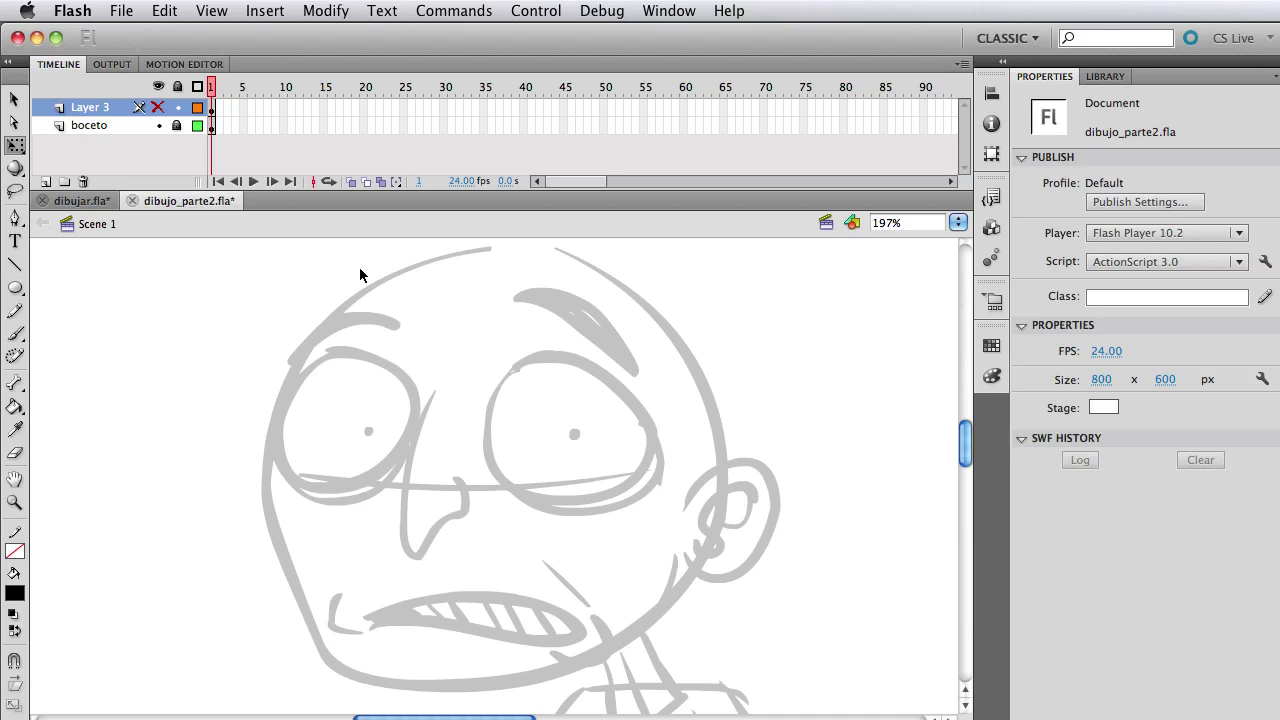
{"action": "left_click", "coordinate": [158, 107]}
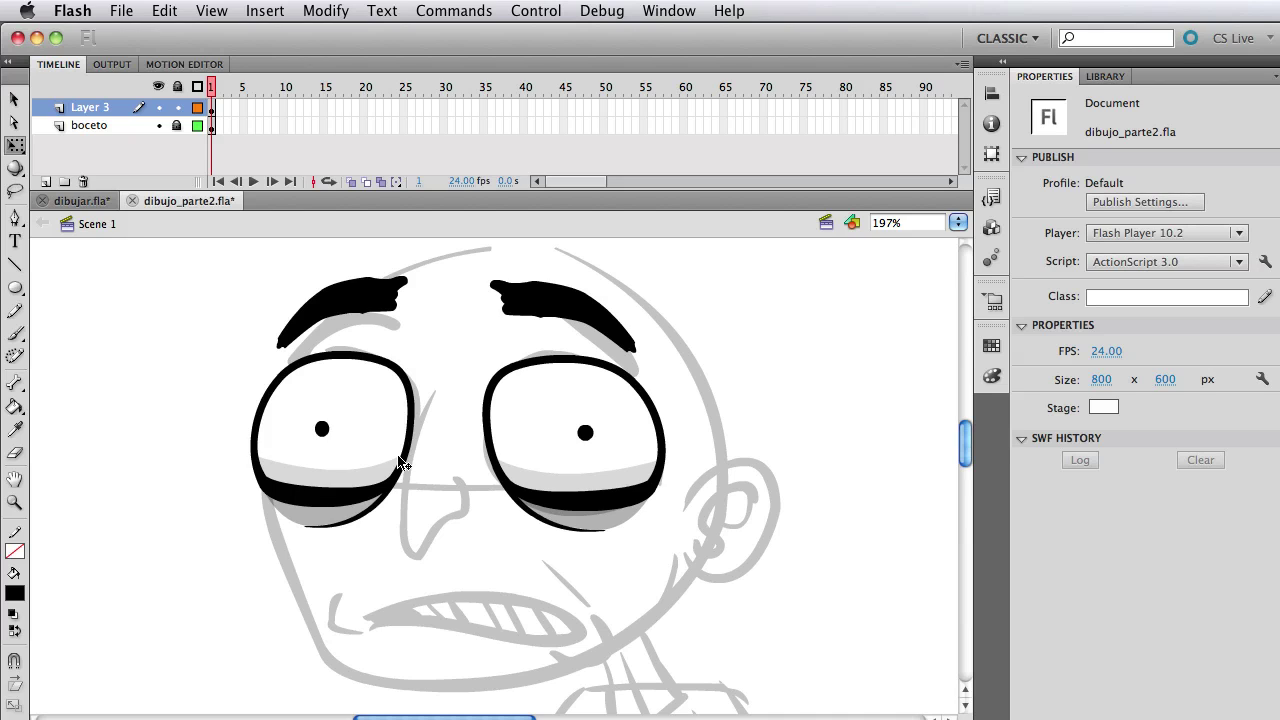
{"action": "left_click_drag", "start_coordinate": [257, 294], "coordinate": [343, 495]}
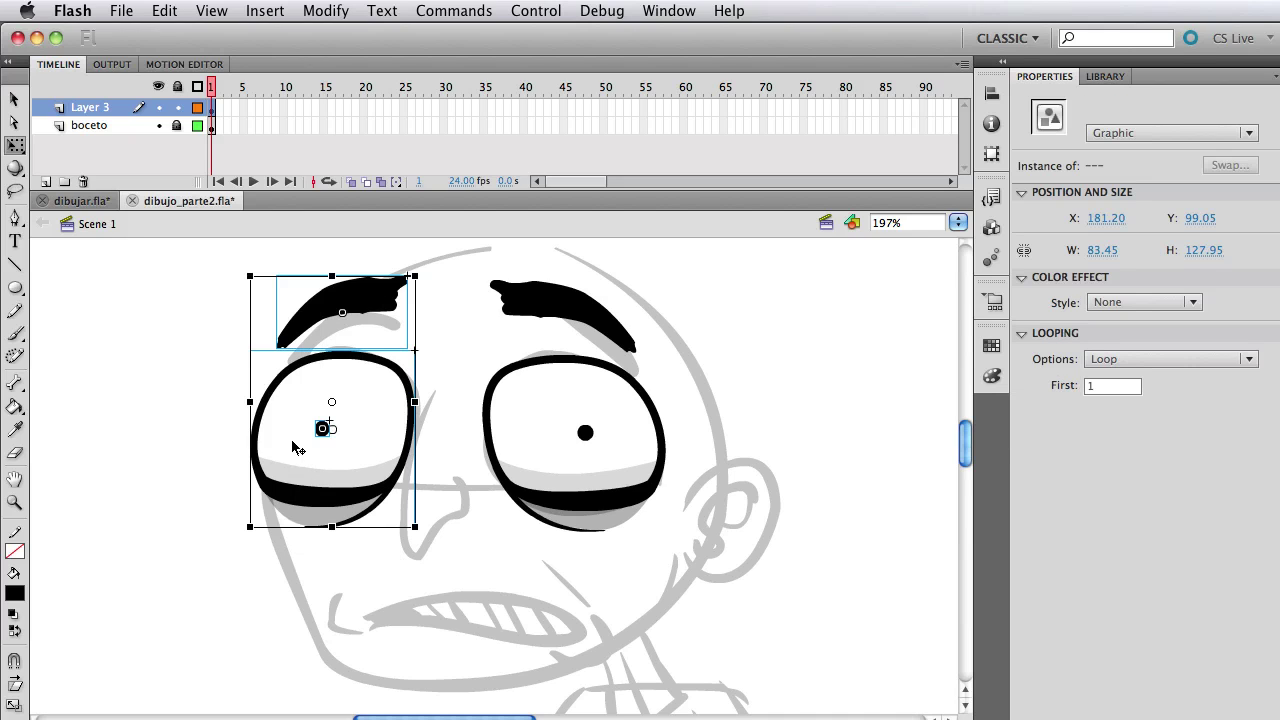
{"action": "left_click_drag", "start_coordinate": [250, 401], "coordinate": [258, 401]}
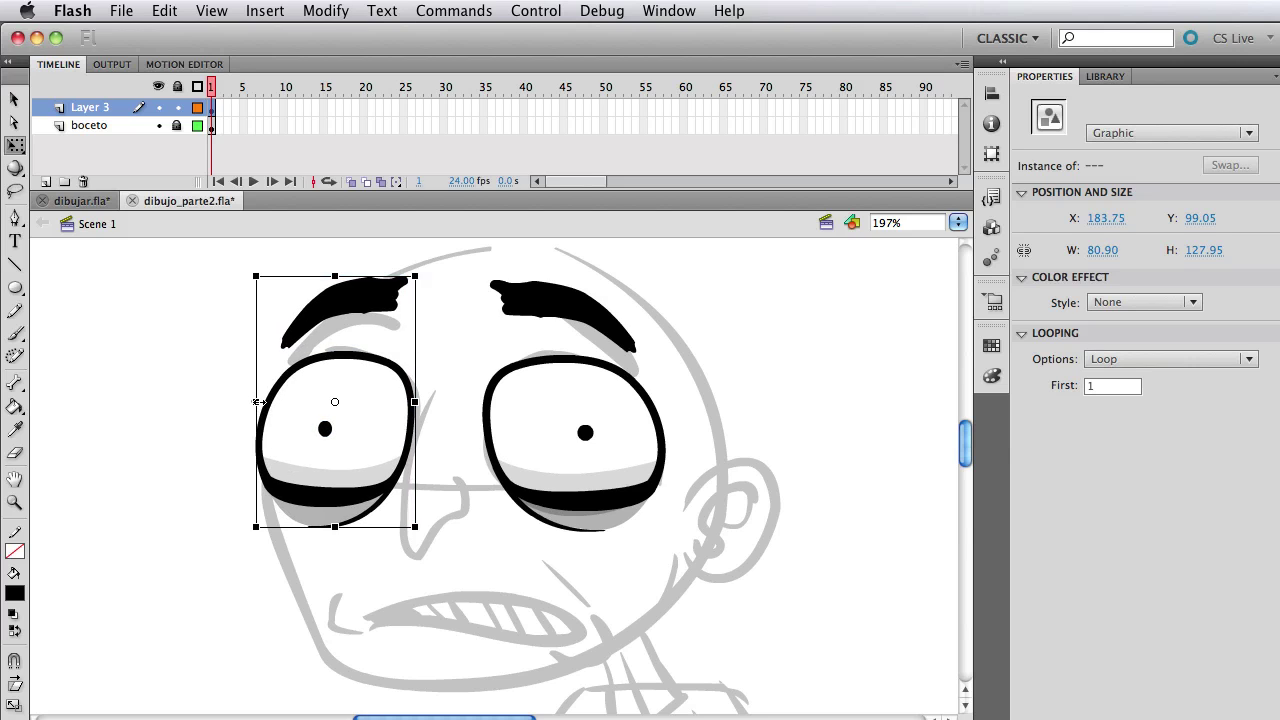
{"action": "left_click", "coordinate": [217, 401]}
Step: Lower the copied eyebrow so that it sits close above its eye, near the sketched eyebrow
{"action": "left_click", "coordinate": [380, 306]}
{"action": "left_click_drag", "start_coordinate": [380, 306], "coordinate": [385, 336]}
{"action": "left_click", "coordinate": [471, 570]}
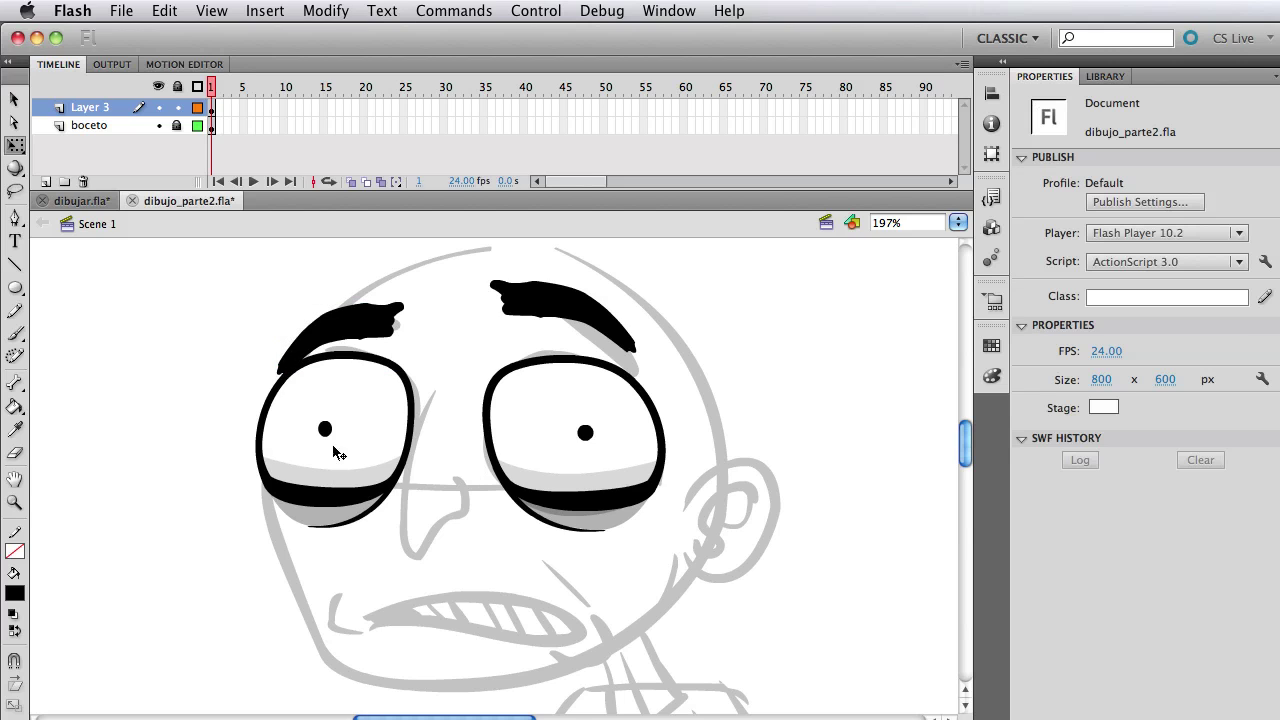
{"action": "key", "text": "v"}
{"action": "mouse_move", "coordinate": [352, 330]}
{"action": "left_mouse_down"}
{"action": "mouse_move", "coordinate": [351, 307]}
{"action": "mouse_move", "coordinate": [343, 372]}
{"action": "mouse_move", "coordinate": [364, 328]}
{"action": "left_mouse_up"}
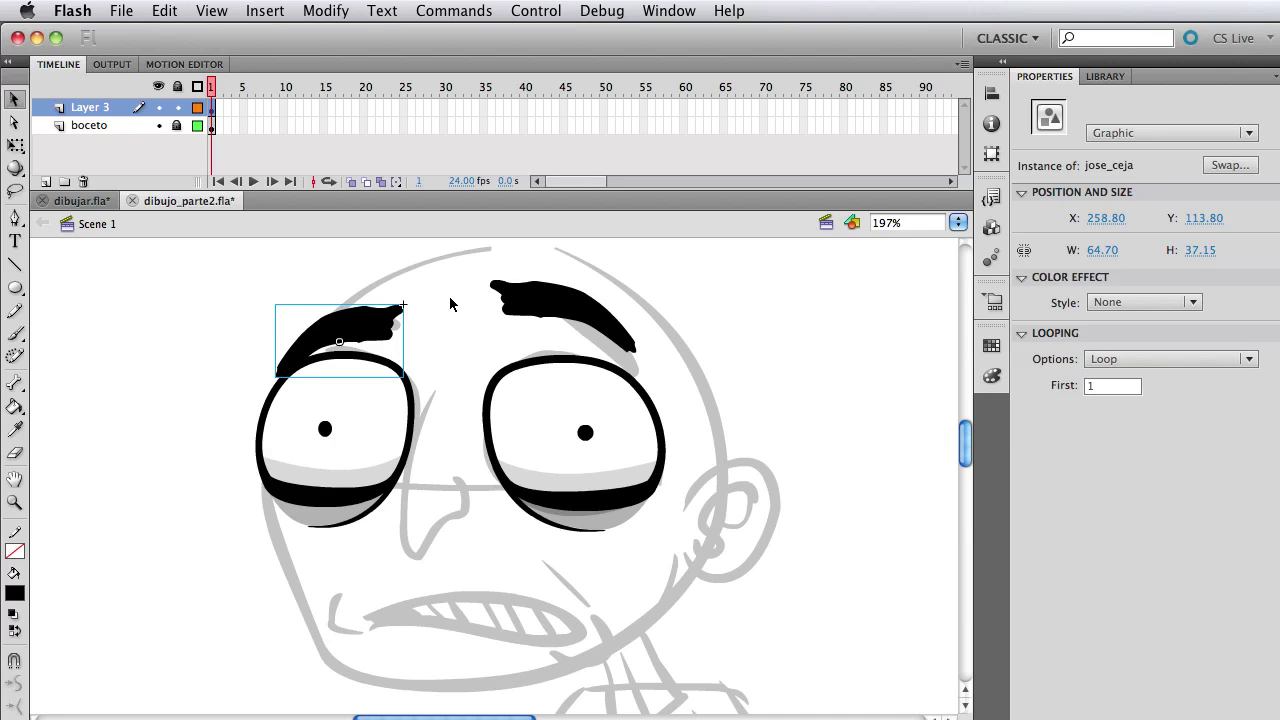
{"action": "left_click", "coordinate": [190, 367]}
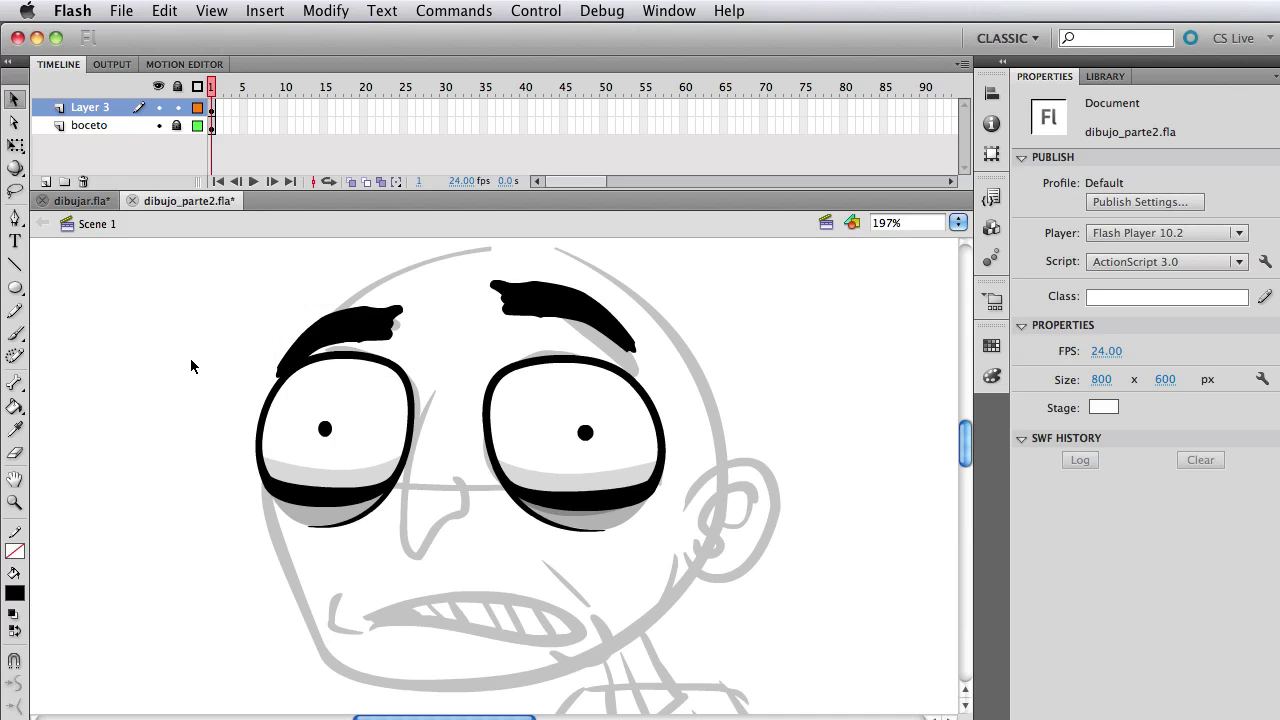
Step: Draw a straight black line with a 4.00 stroke from the top of the sketched nose bridge to the nose tip
{"action": "left_click", "coordinate": [15, 264]}
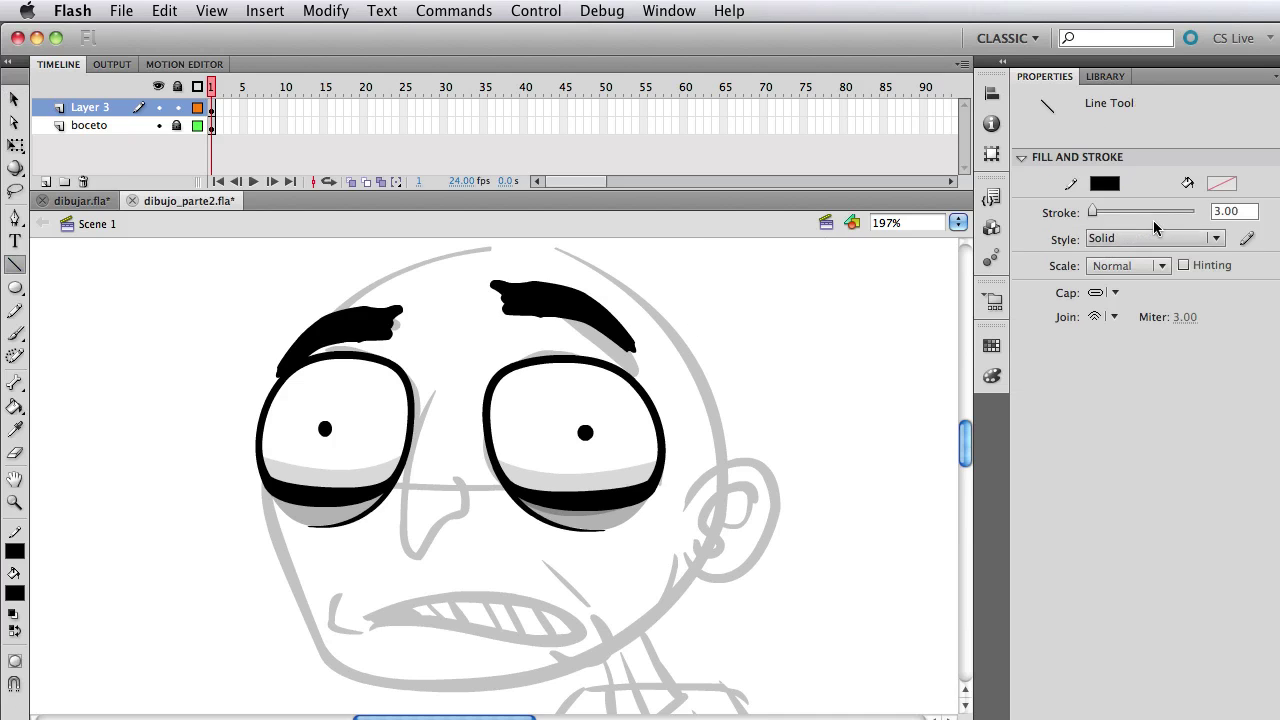
{"action": "left_click", "coordinate": [1197, 209]}
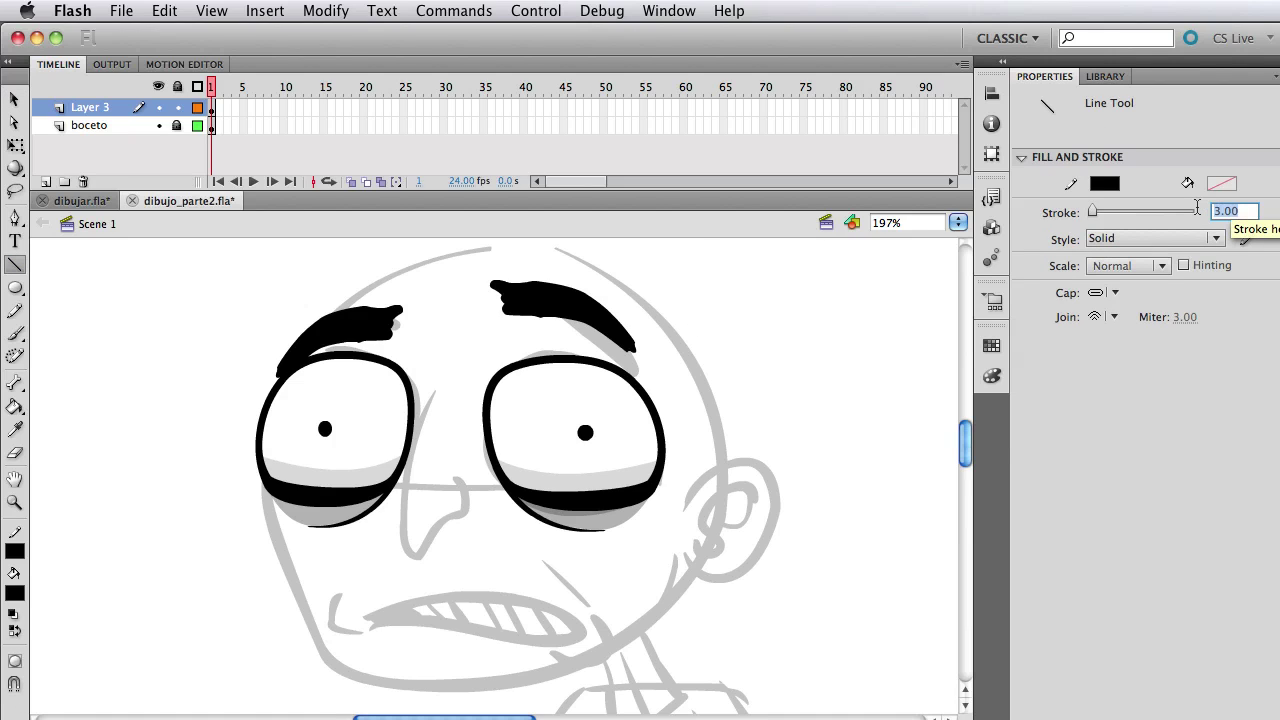
{"action": "type", "text": "4"}
{"action": "key", "text": "Return"}
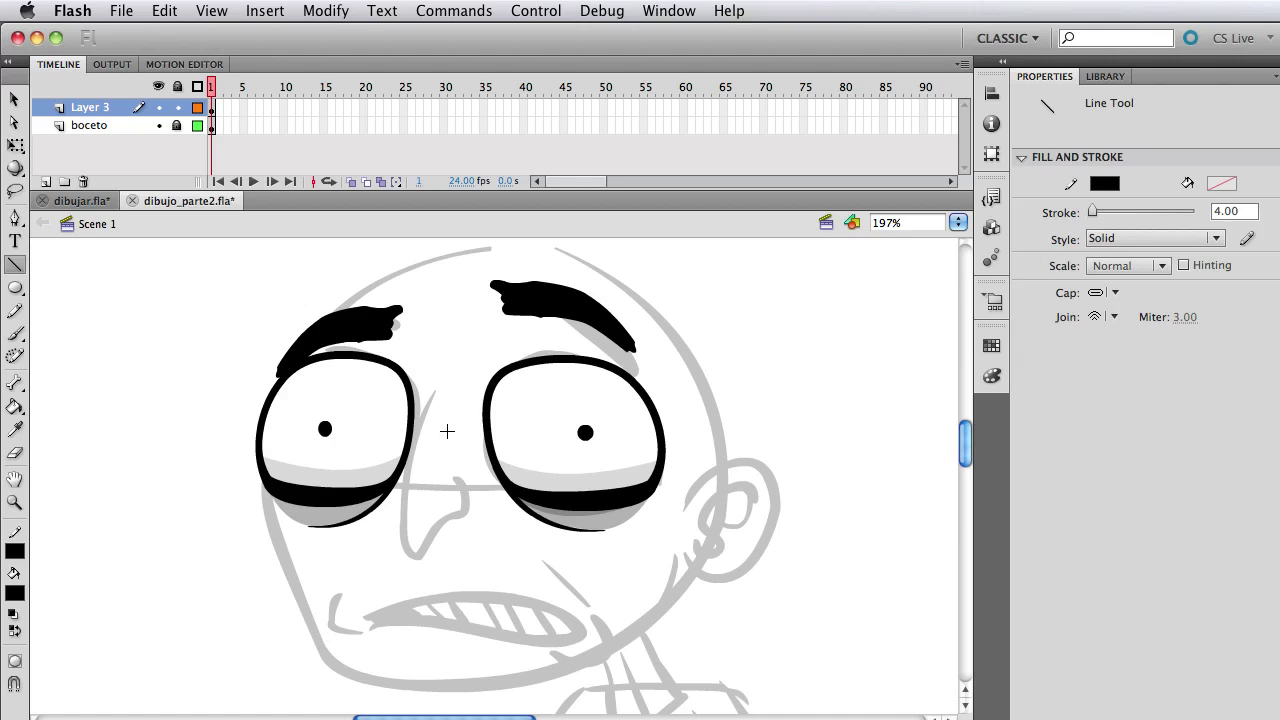
{"action": "left_click_drag", "start_coordinate": [435, 386], "coordinate": [415, 556]}
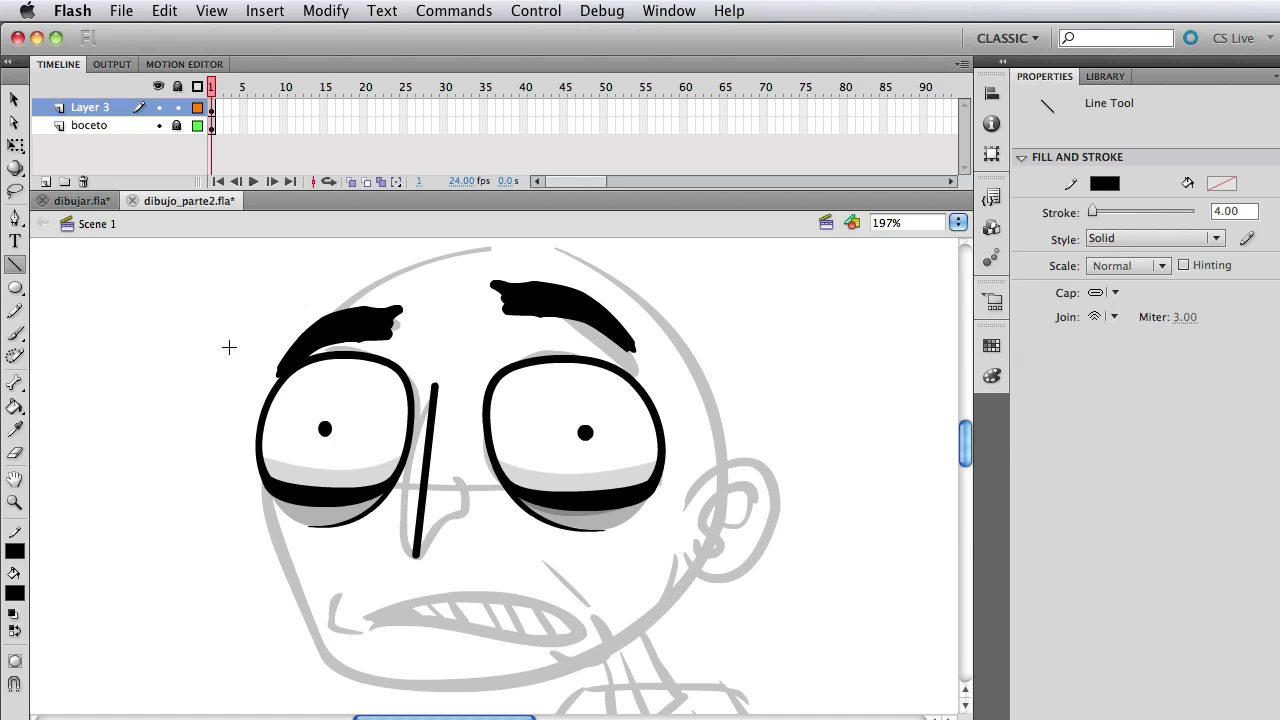
Step: Pull a short upturned segment out of the nose line's lower end and bend the long part along the sketched bridge
{"action": "key", "text": "z"}
{"action": "left_click_drag", "start_coordinate": [223, 296], "coordinate": [688, 588]}
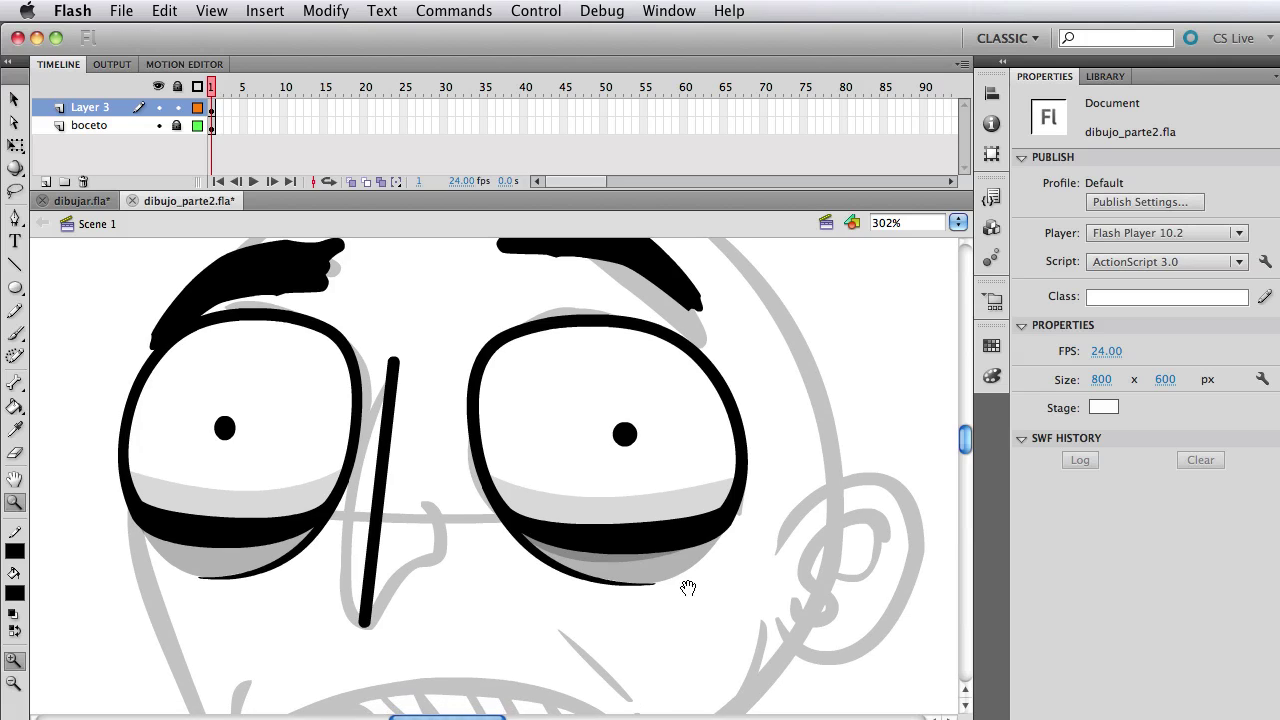
{"action": "left_click", "coordinate": [14, 99]}
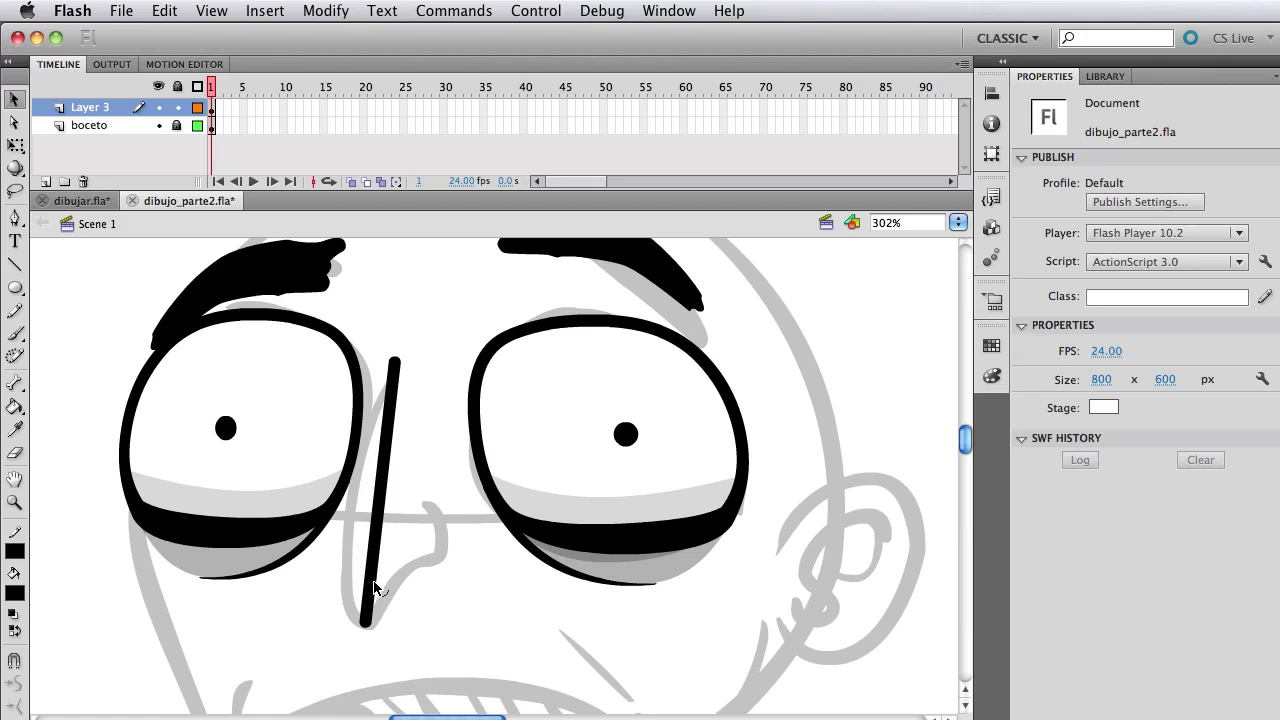
{"action": "left_click", "coordinate": [362, 585]}
{"action": "left_click_drag", "start_coordinate": [363, 585], "coordinate": [408, 570]}
{"action": "left_click_drag", "start_coordinate": [356, 618], "coordinate": [353, 578]}
{"action": "left_click_drag", "start_coordinate": [366, 527], "coordinate": [347, 508]}
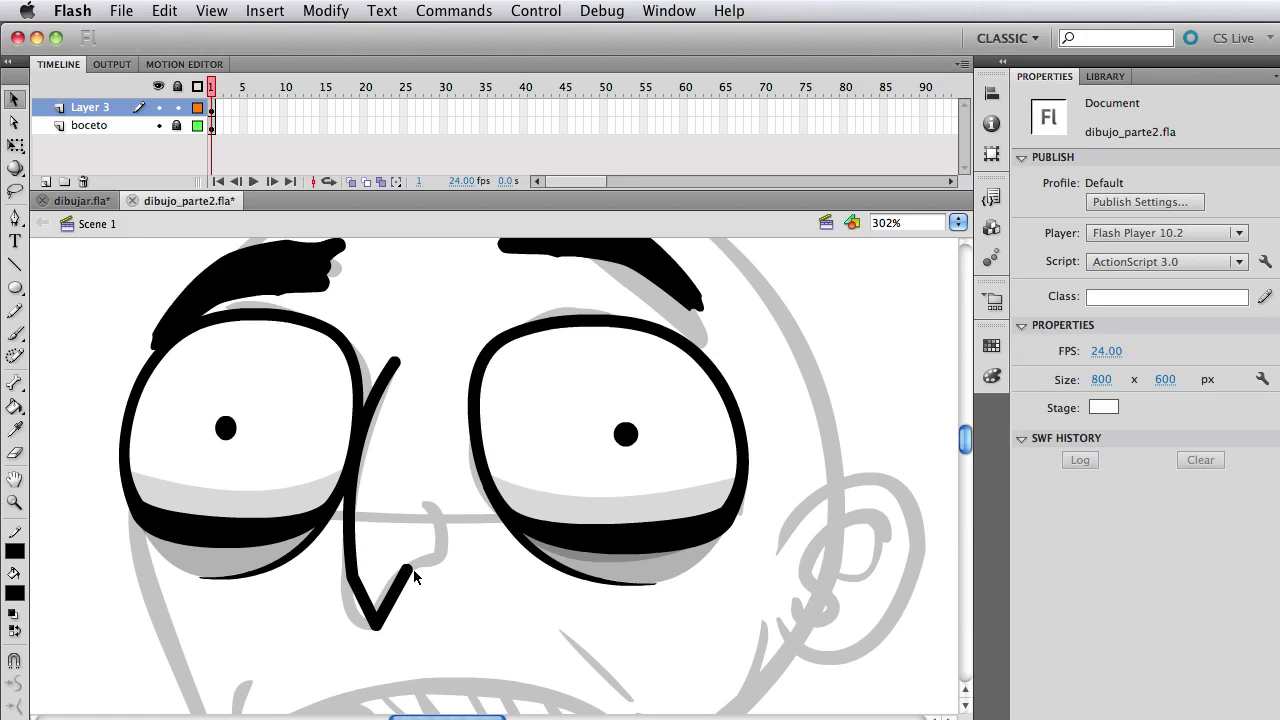
Step: Extend the short nose segment's free end, shift the tip corner to the sketched tip, and refine the bridge's curve
{"action": "left_click_drag", "start_coordinate": [410, 571], "coordinate": [424, 561]}
{"action": "mouse_move", "coordinate": [378, 625]}
{"action": "left_mouse_down"}
{"action": "mouse_move", "coordinate": [398, 599]}
{"action": "mouse_move", "coordinate": [360, 605]}
{"action": "mouse_move", "coordinate": [366, 625]}
{"action": "left_mouse_up"}
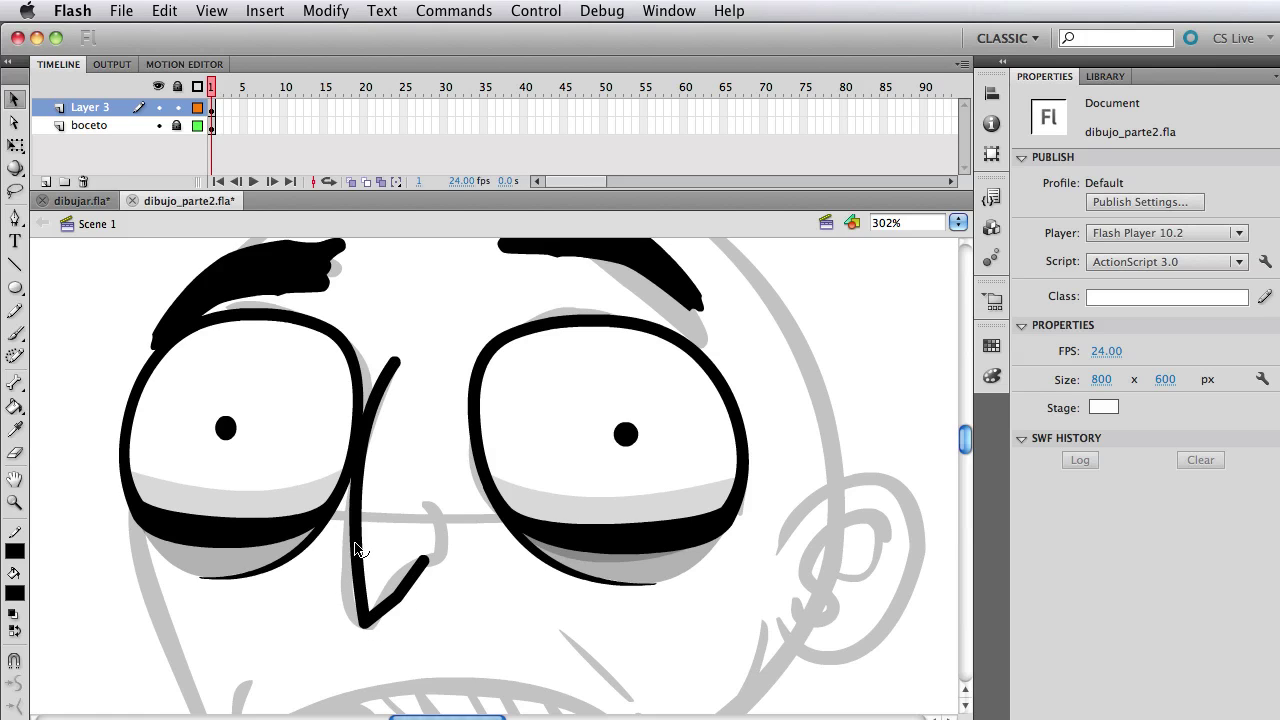
{"action": "left_click_drag", "start_coordinate": [357, 545], "coordinate": [352, 570]}
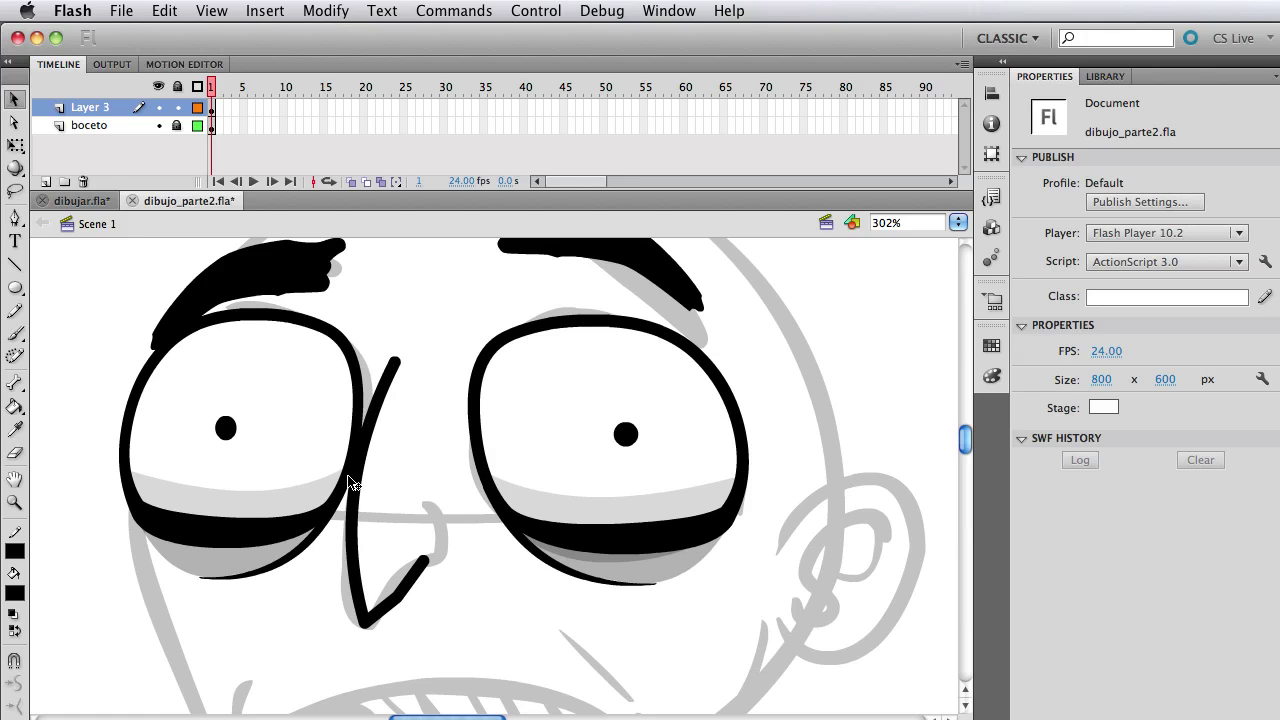
{"action": "mouse_move", "coordinate": [348, 524]}
{"action": "left_mouse_down"}
{"action": "mouse_move", "coordinate": [320, 503]}
{"action": "mouse_move", "coordinate": [398, 530]}
{"action": "mouse_move", "coordinate": [340, 515]}
{"action": "mouse_move", "coordinate": [360, 514]}
{"action": "mouse_move", "coordinate": [349, 516]}
{"action": "mouse_move", "coordinate": [358, 538]}
{"action": "left_mouse_up"}
Step: Move the whole nose outline slightly to the right and bow its bridge outward again
{"action": "left_click", "coordinate": [358, 538]}
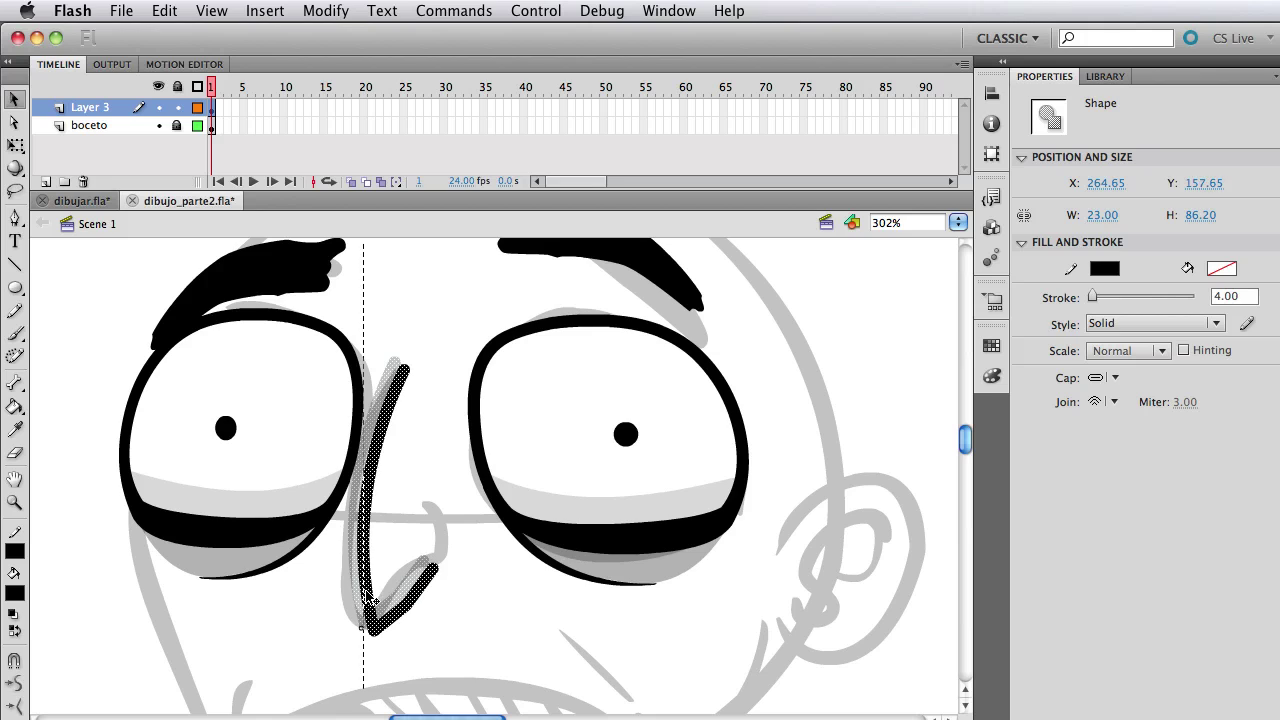
{"action": "left_click", "coordinate": [360, 604]}
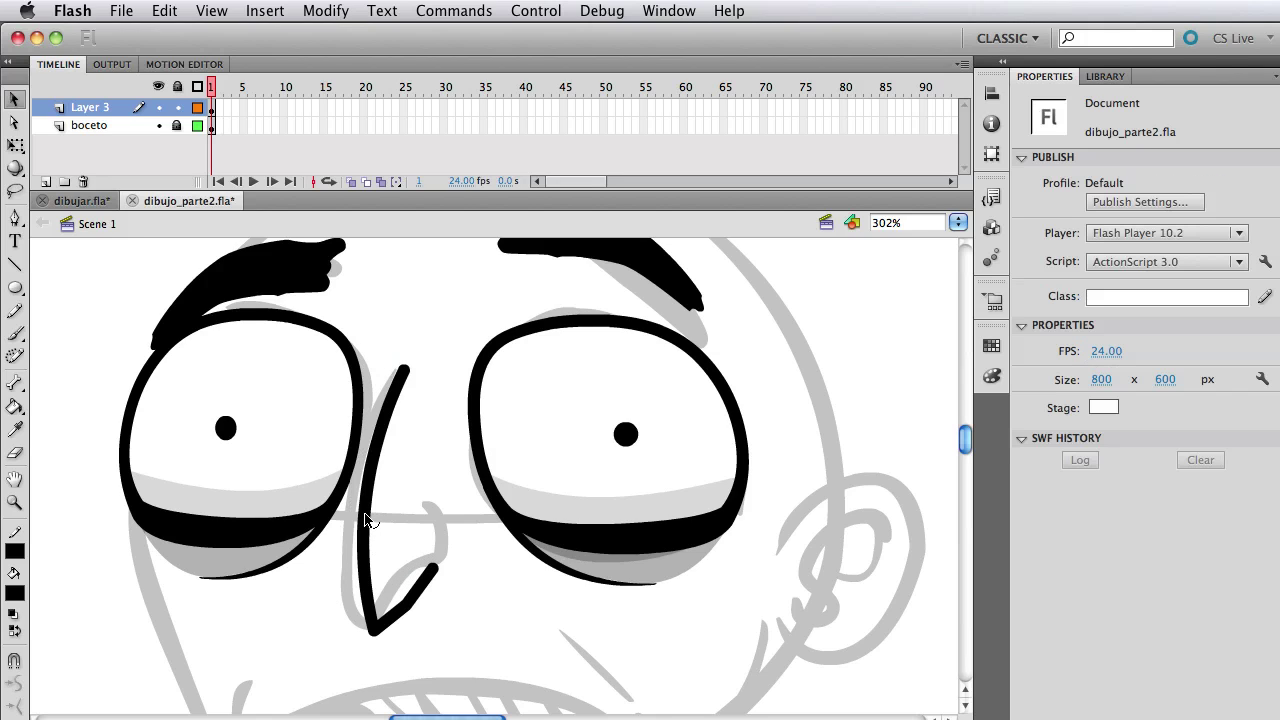
{"action": "left_click_drag", "start_coordinate": [366, 515], "coordinate": [355, 510]}
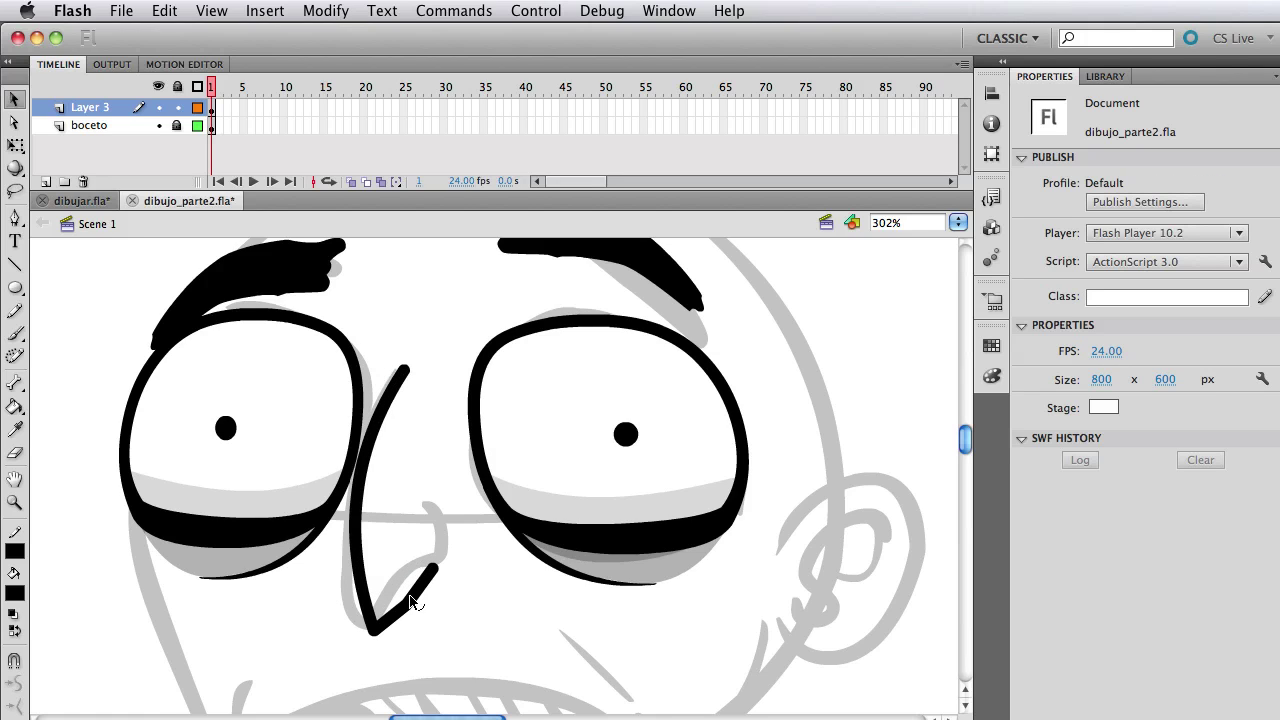
Step: Curve the nose's underside, pull a nostril hook out of its free end, and widen the hook outward
{"action": "mouse_move", "coordinate": [410, 602]}
{"action": "left_mouse_down"}
{"action": "mouse_move", "coordinate": [428, 595]}
{"action": "mouse_move", "coordinate": [434, 542]}
{"action": "mouse_move", "coordinate": [432, 588]}
{"action": "mouse_move", "coordinate": [440, 574]}
{"action": "mouse_move", "coordinate": [412, 625]}
{"action": "left_mouse_up"}
{"action": "mouse_move", "coordinate": [442, 572]}
{"action": "left_mouse_down"}
{"action": "mouse_move", "coordinate": [435, 545]}
{"action": "mouse_move", "coordinate": [456, 557]}
{"action": "mouse_move", "coordinate": [441, 543]}
{"action": "left_mouse_up"}
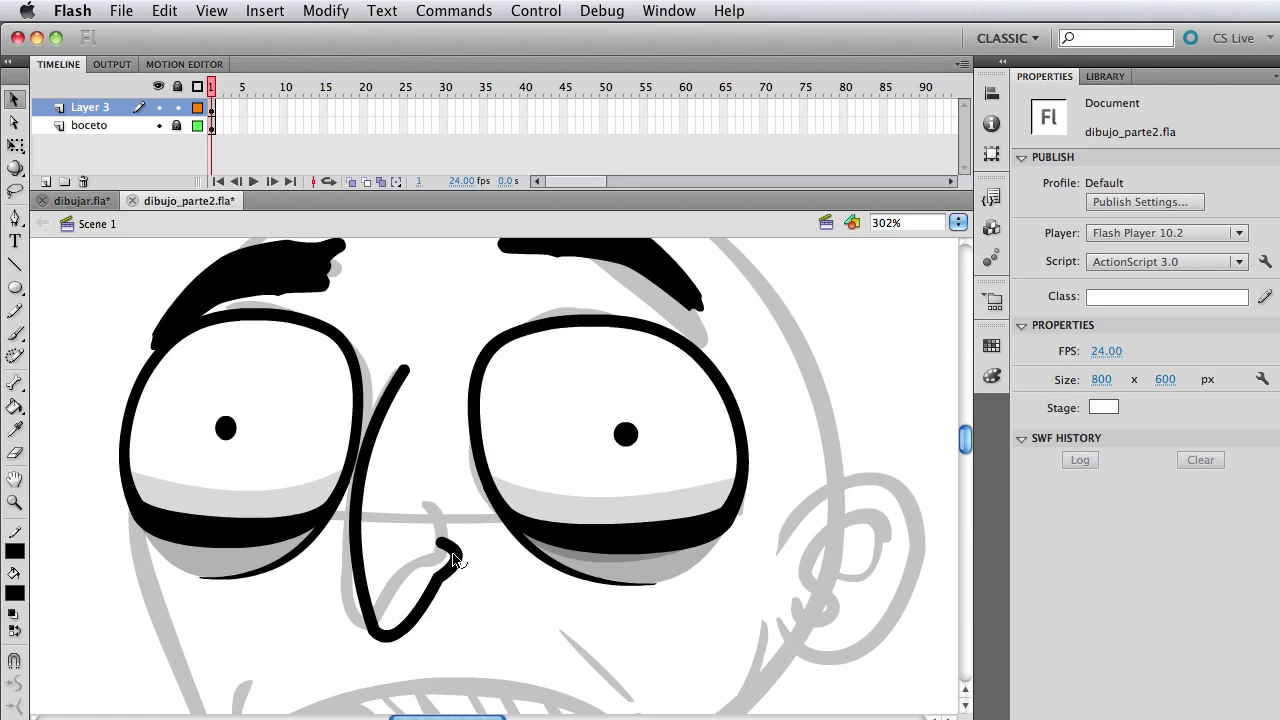
{"action": "key", "text": "z"}
{"action": "left_click_drag", "start_coordinate": [306, 445], "coordinate": [658, 655]}
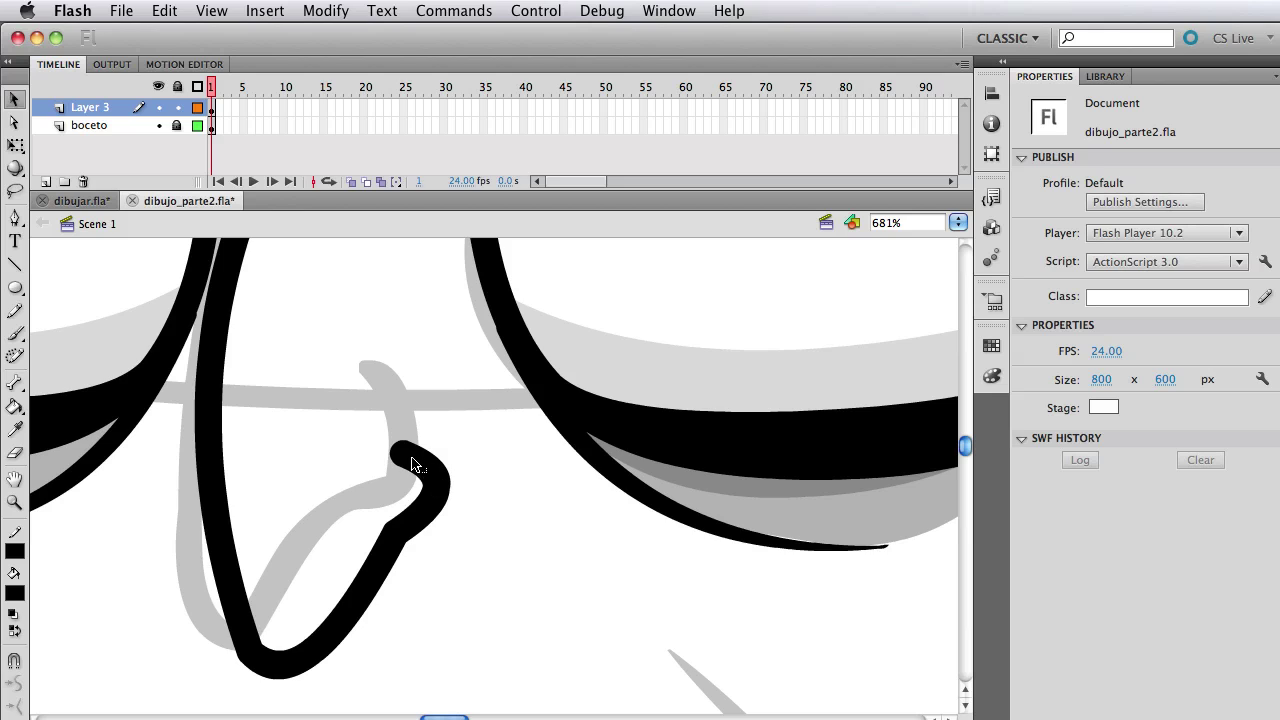
{"action": "left_click_drag", "start_coordinate": [404, 455], "coordinate": [393, 424]}
{"action": "left_click_drag", "start_coordinate": [437, 480], "coordinate": [472, 483]}
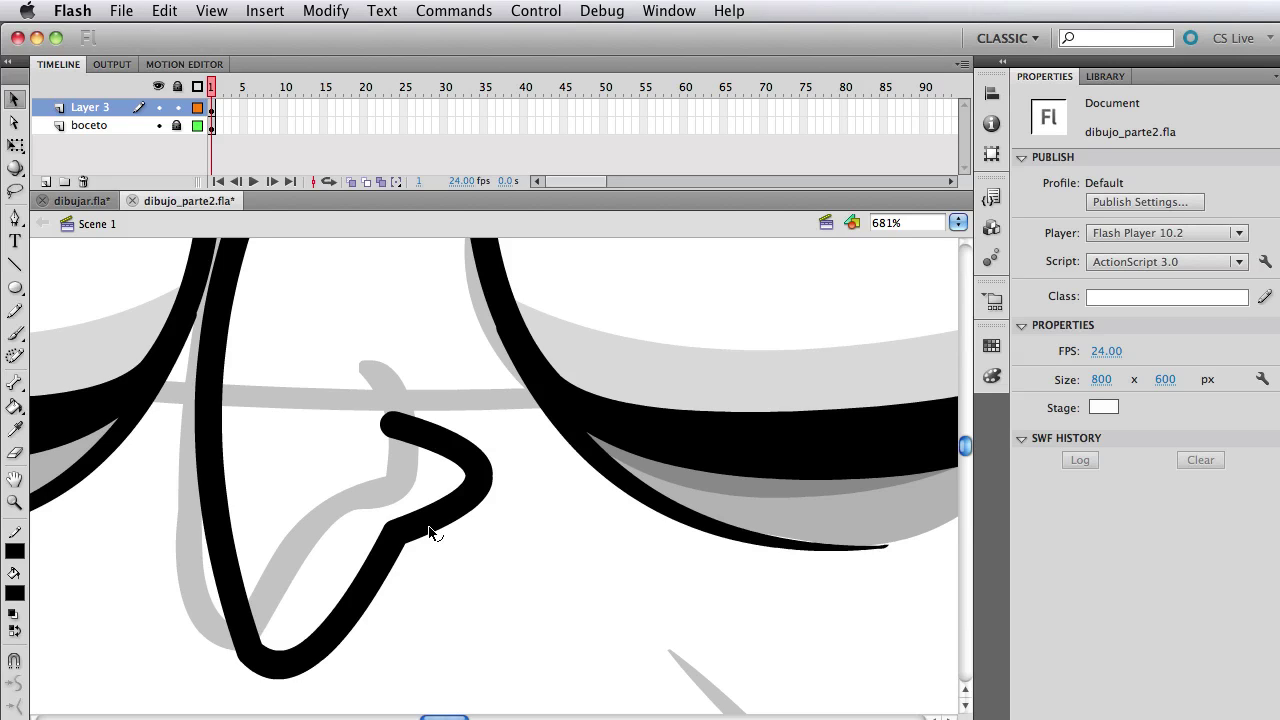
Step: Round the nostril hook into a smooth bulge and adjust its free end and the notch where it meets the underside
{"action": "mouse_move", "coordinate": [468, 490]}
{"action": "left_mouse_down"}
{"action": "mouse_move", "coordinate": [429, 491]}
{"action": "mouse_move", "coordinate": [467, 488]}
{"action": "left_mouse_up"}
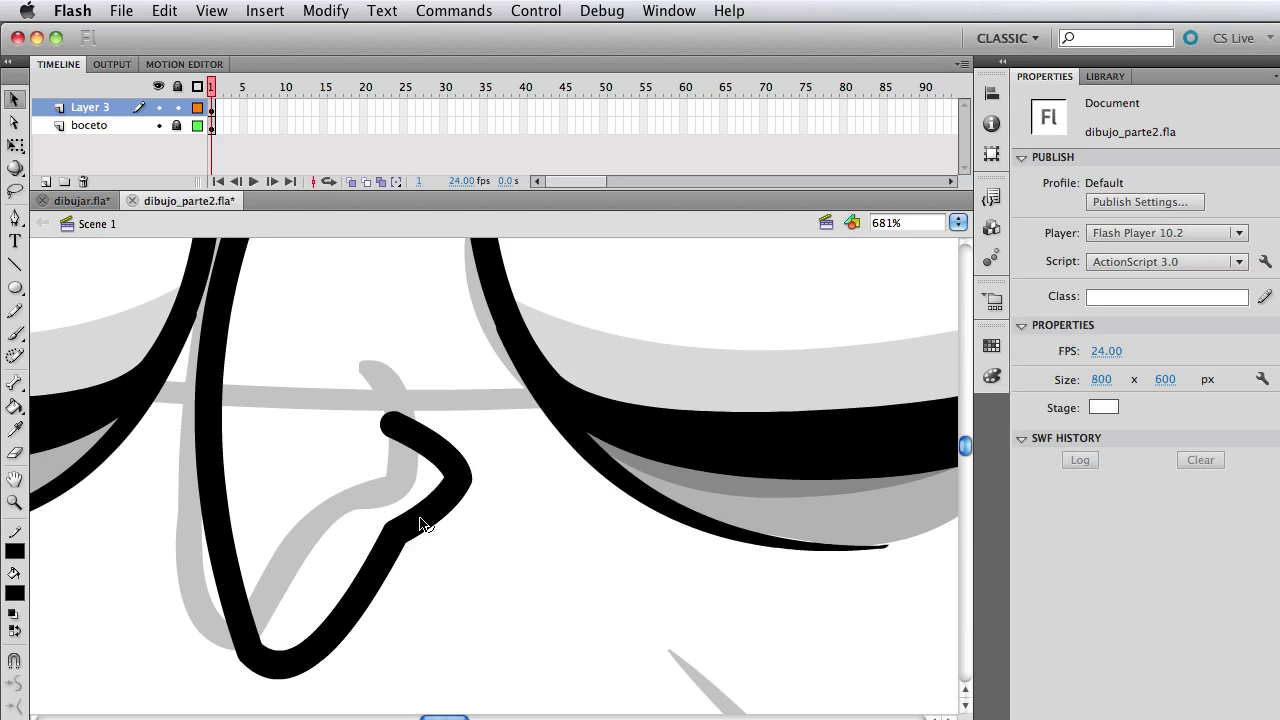
{"action": "left_click_drag", "start_coordinate": [434, 517], "coordinate": [445, 531]}
{"action": "left_click_drag", "start_coordinate": [447, 448], "coordinate": [449, 444]}
{"action": "left_click_drag", "start_coordinate": [465, 494], "coordinate": [480, 487]}
{"action": "left_click_drag", "start_coordinate": [391, 423], "coordinate": [401, 433]}
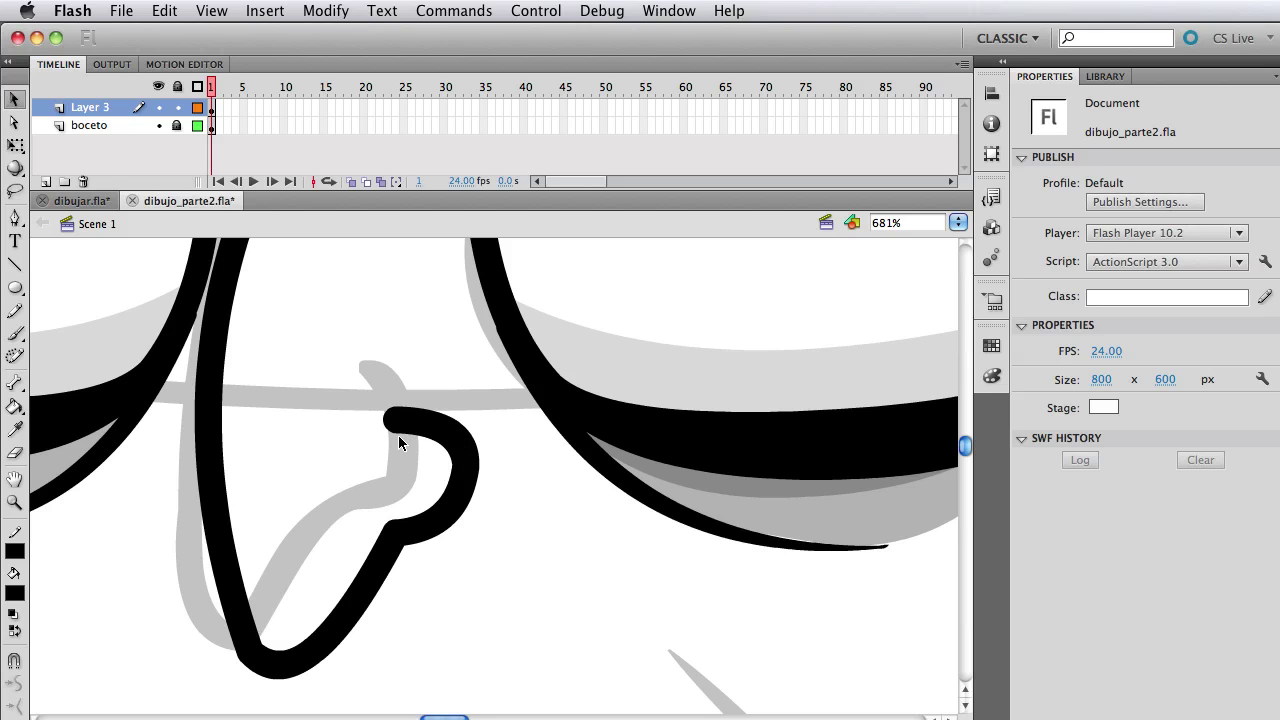
{"action": "left_click_drag", "start_coordinate": [395, 529], "coordinate": [398, 531]}
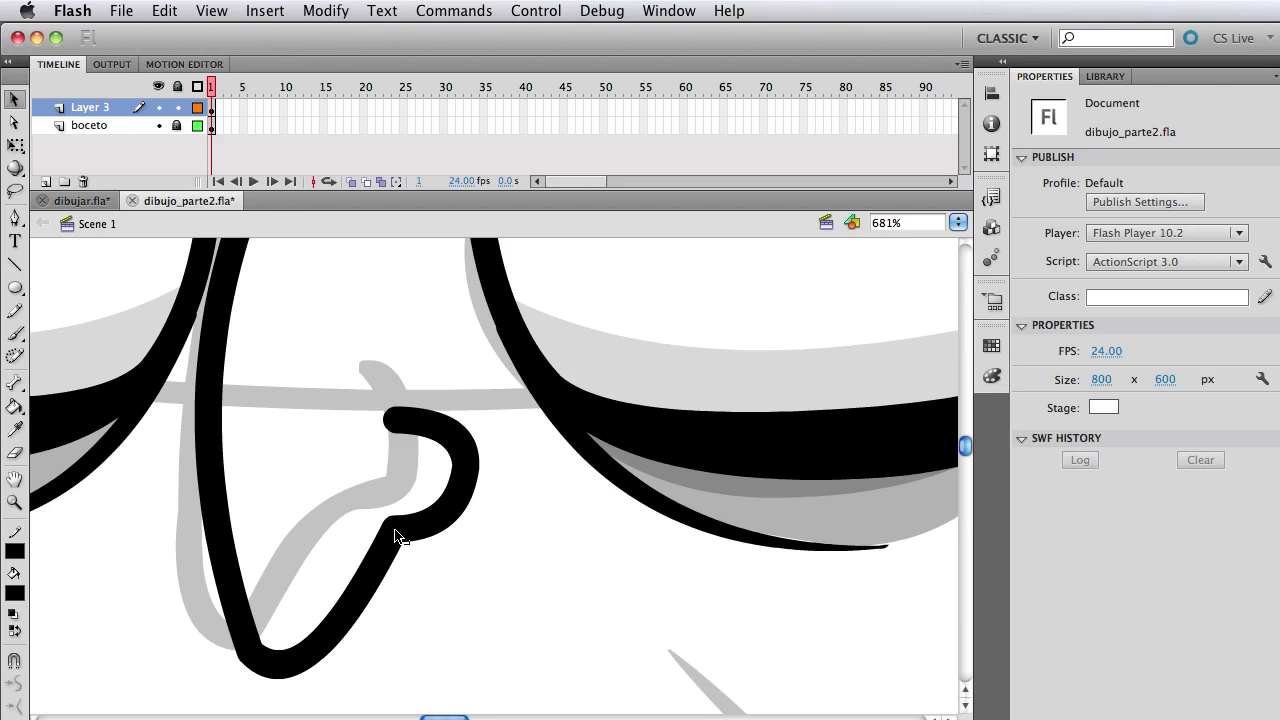
Step: Convert the whole nose outline into a Graphic symbol named jose_nariz
{"action": "key", "text": "z"}
{"action": "left_click", "coordinate": [436, 528], "text": "alt"}
{"action": "left_click_drag", "start_coordinate": [518, 476], "coordinate": [500, 571]}
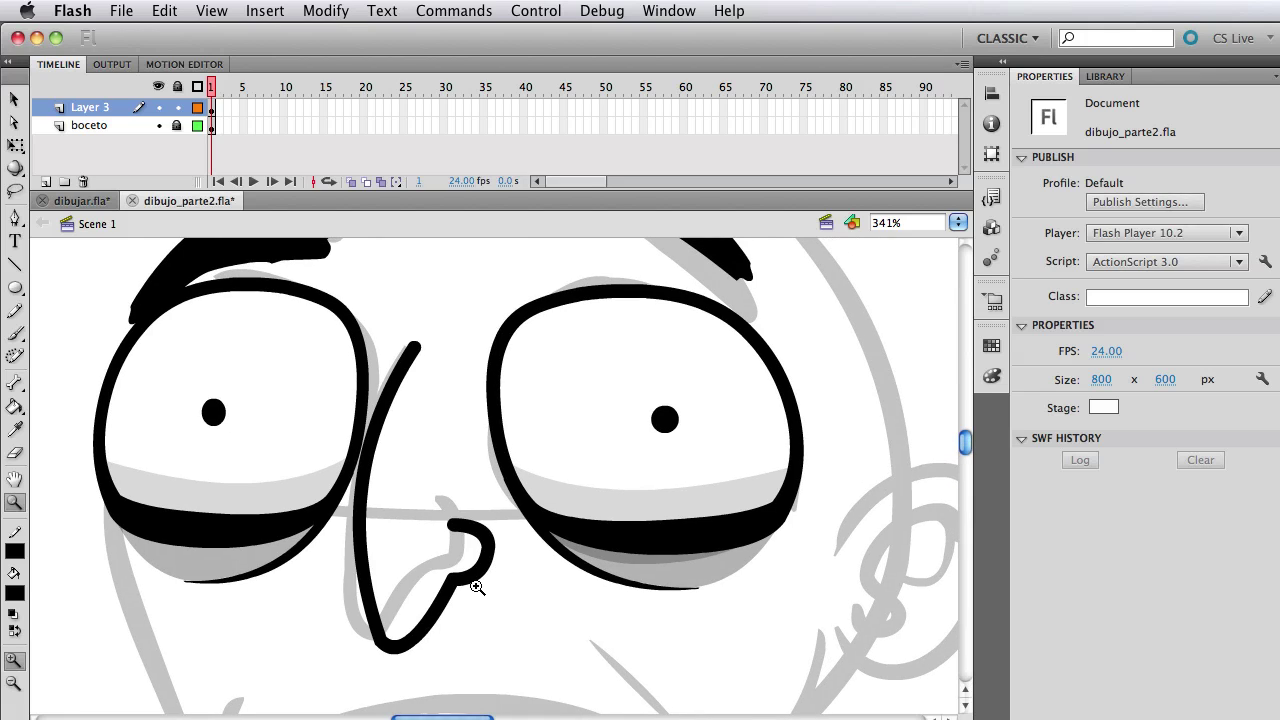
{"action": "key", "text": "v"}
{"action": "left_click", "coordinate": [466, 584]}
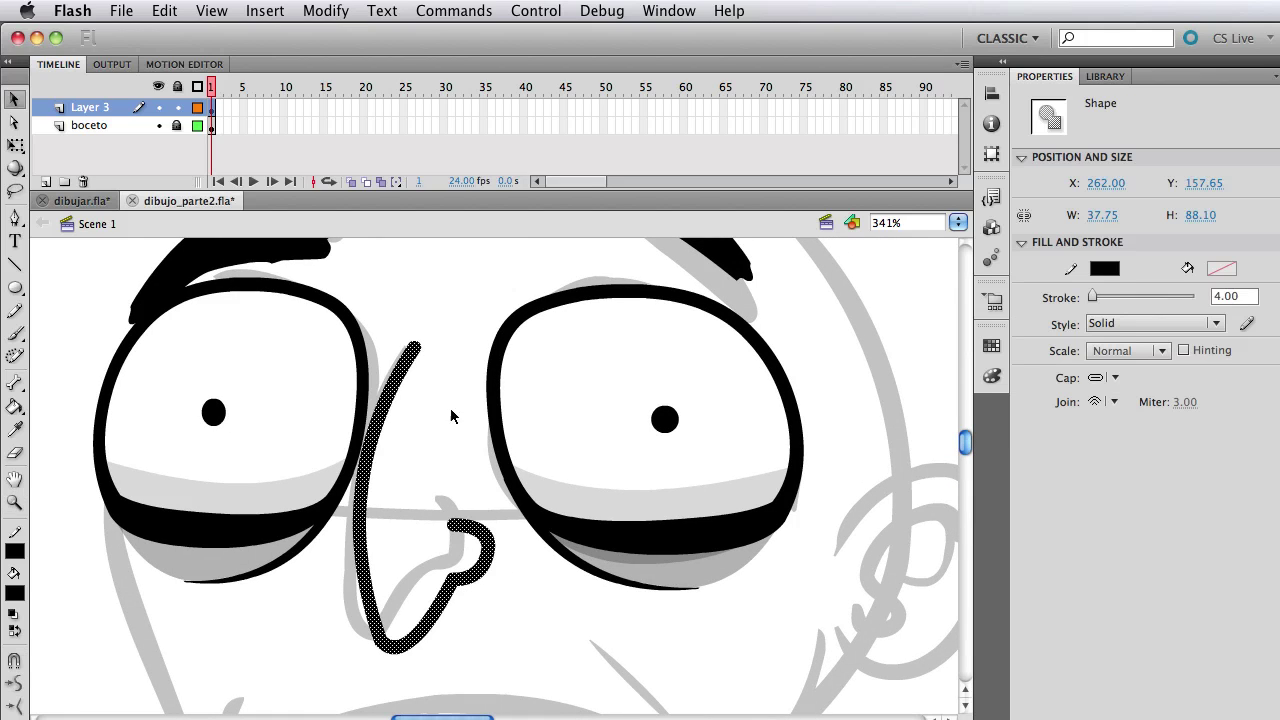
{"action": "left_click", "coordinate": [336, 10]}
{"action": "left_click", "coordinate": [434, 63]}
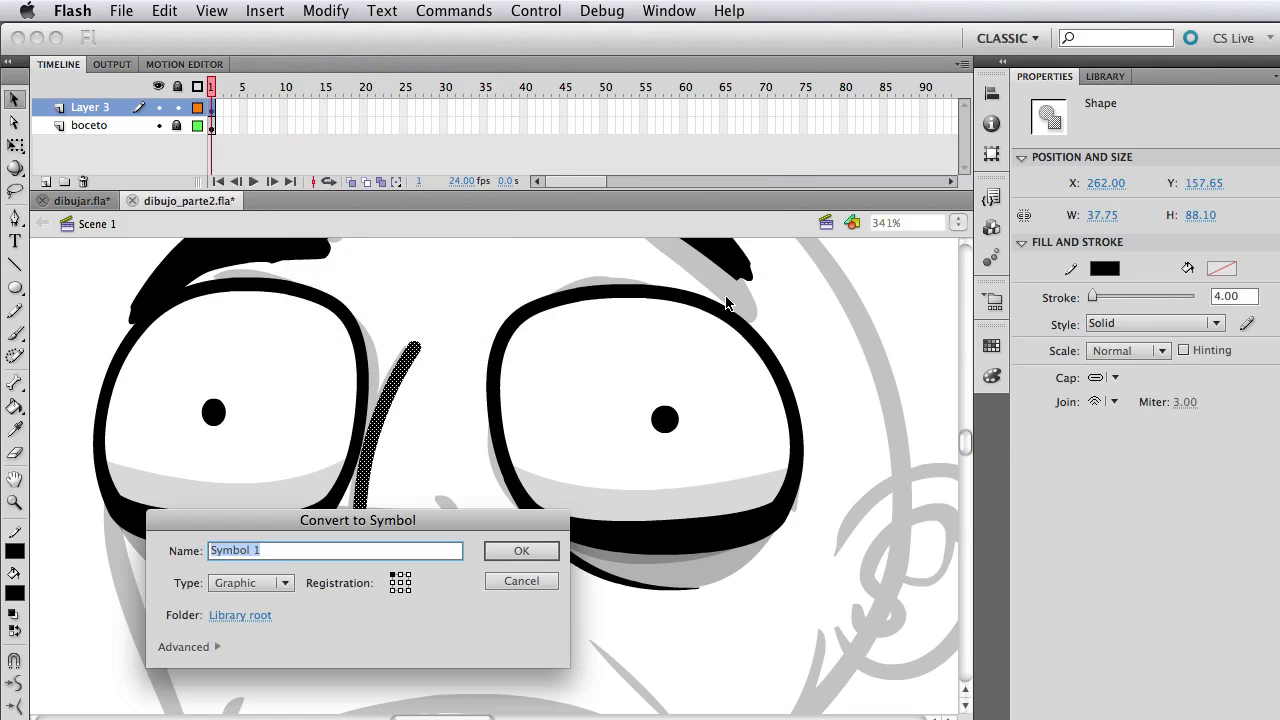
{"action": "type", "text": "jose_nariz"}
{"action": "key", "text": "Return"}
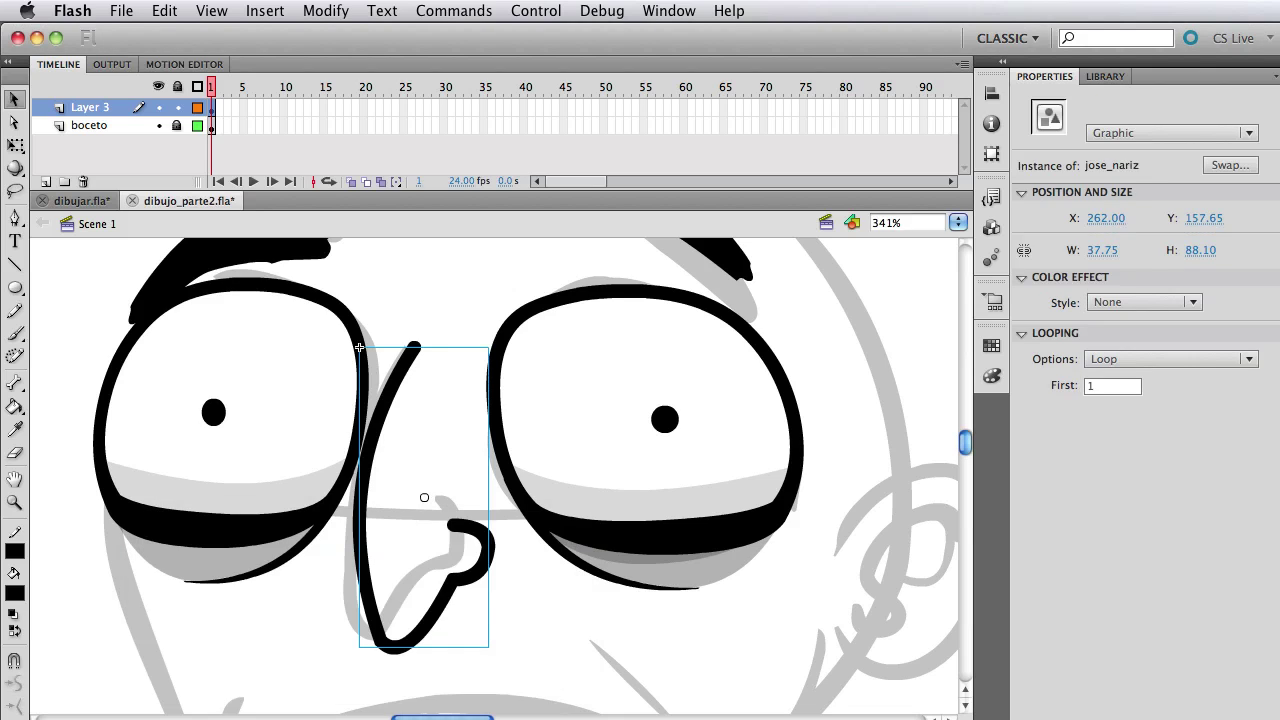
Step: Open the jose_nariz symbol for editing and convert its entire nose outline from lines to fills
{"action": "double_click", "coordinate": [481, 533]}
{"action": "left_click", "coordinate": [470, 464]}
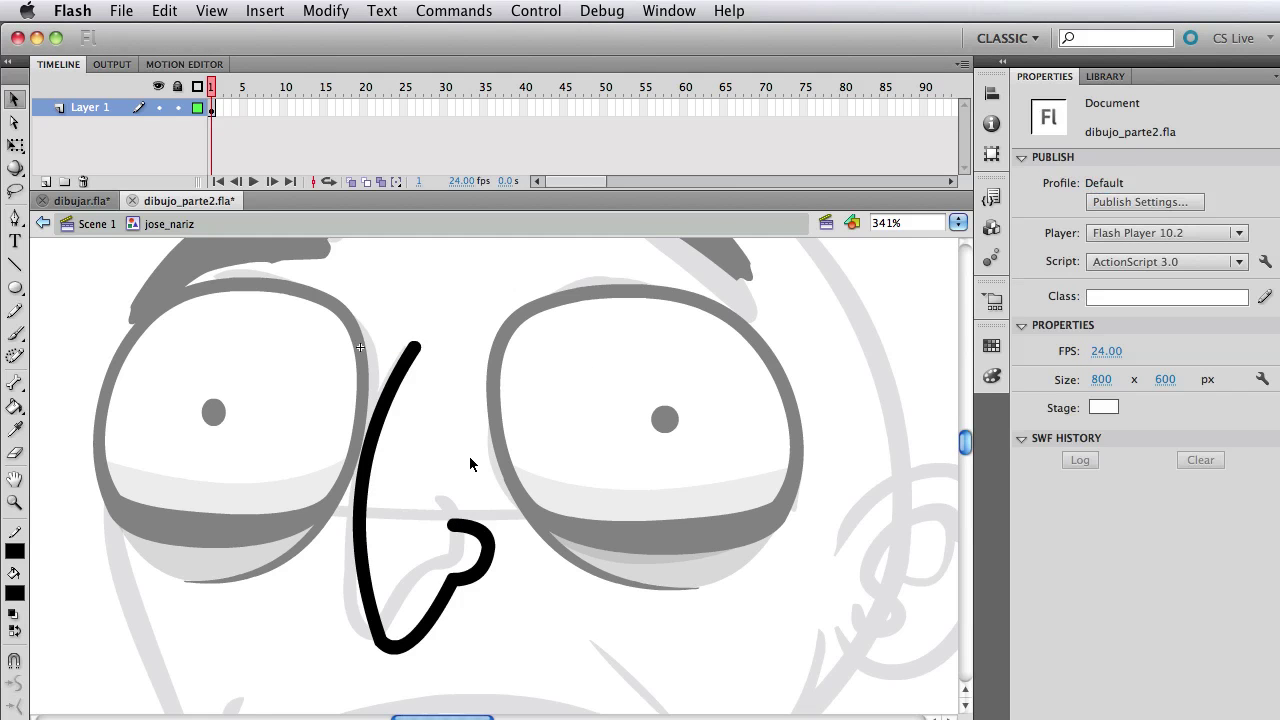
{"action": "left_click_drag", "start_coordinate": [280, 306], "coordinate": [590, 670]}
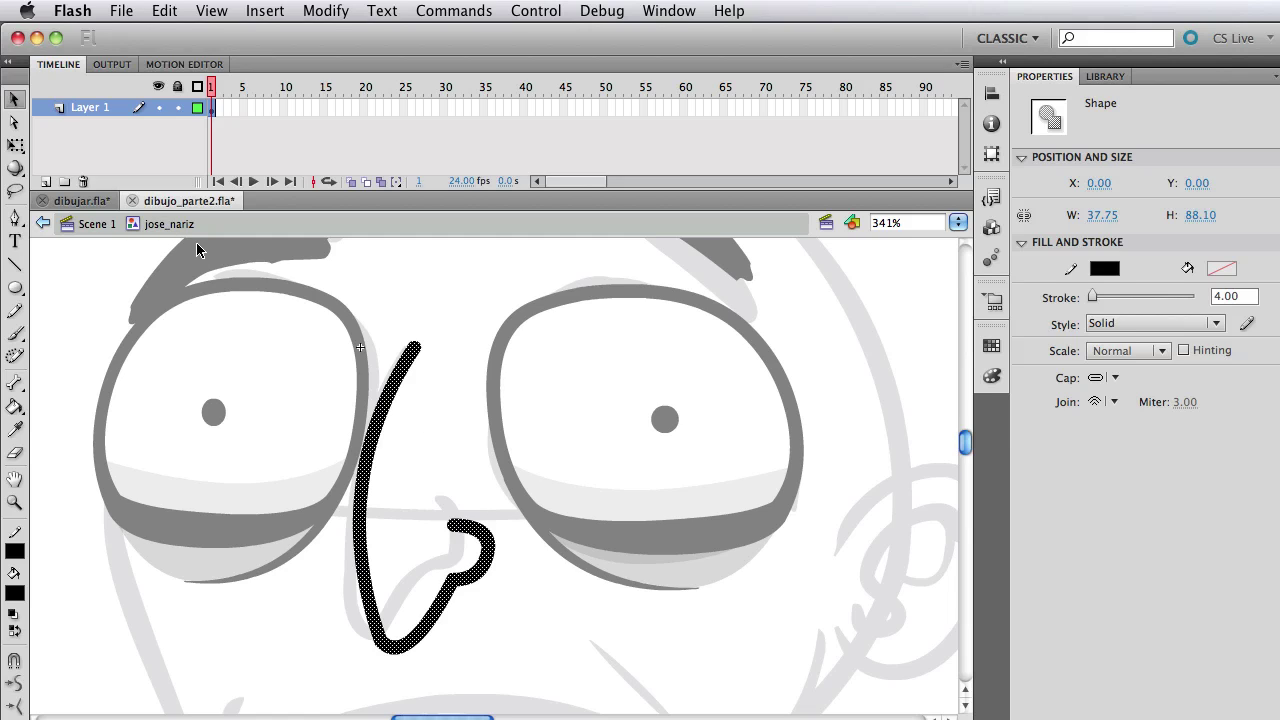
{"action": "left_click", "coordinate": [326, 10]}
{"action": "mouse_move", "coordinate": [382, 177]}
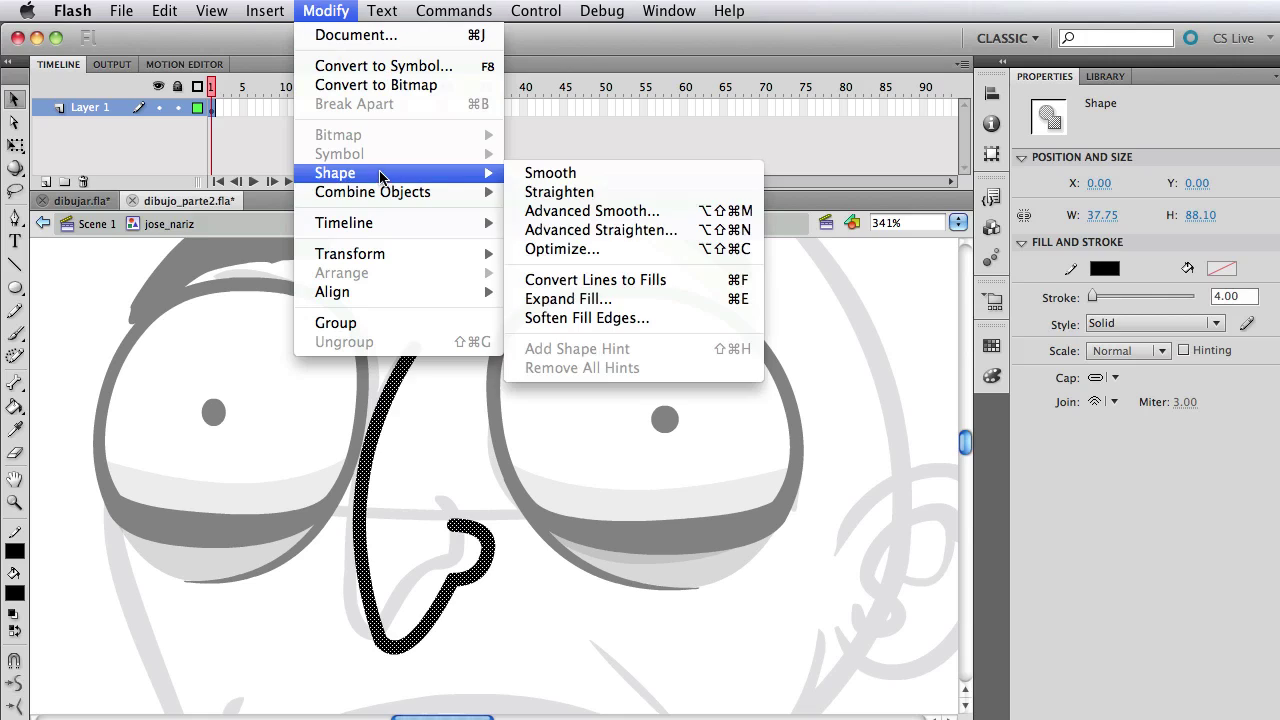
{"action": "left_click", "coordinate": [623, 280]}
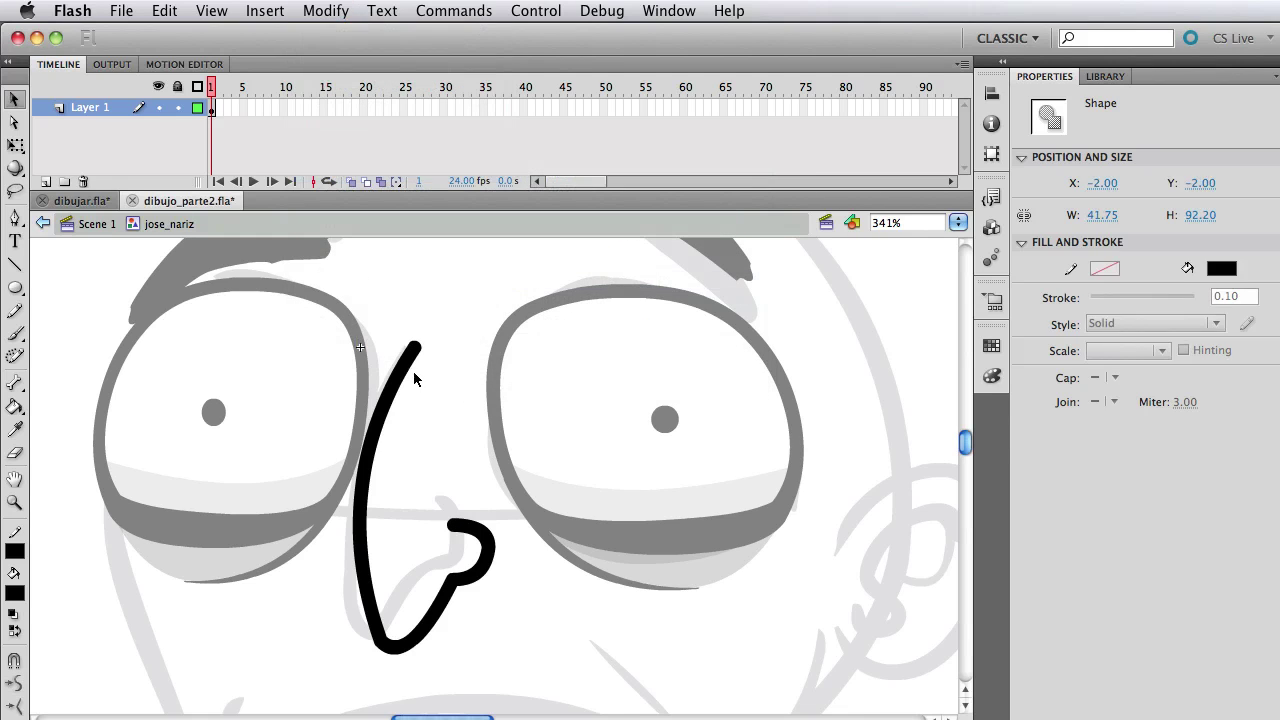
Step: Taper the nose outline to points at the bridge top and nostril end, and refine its thickness at the notch and tip
{"action": "left_click", "coordinate": [418, 368]}
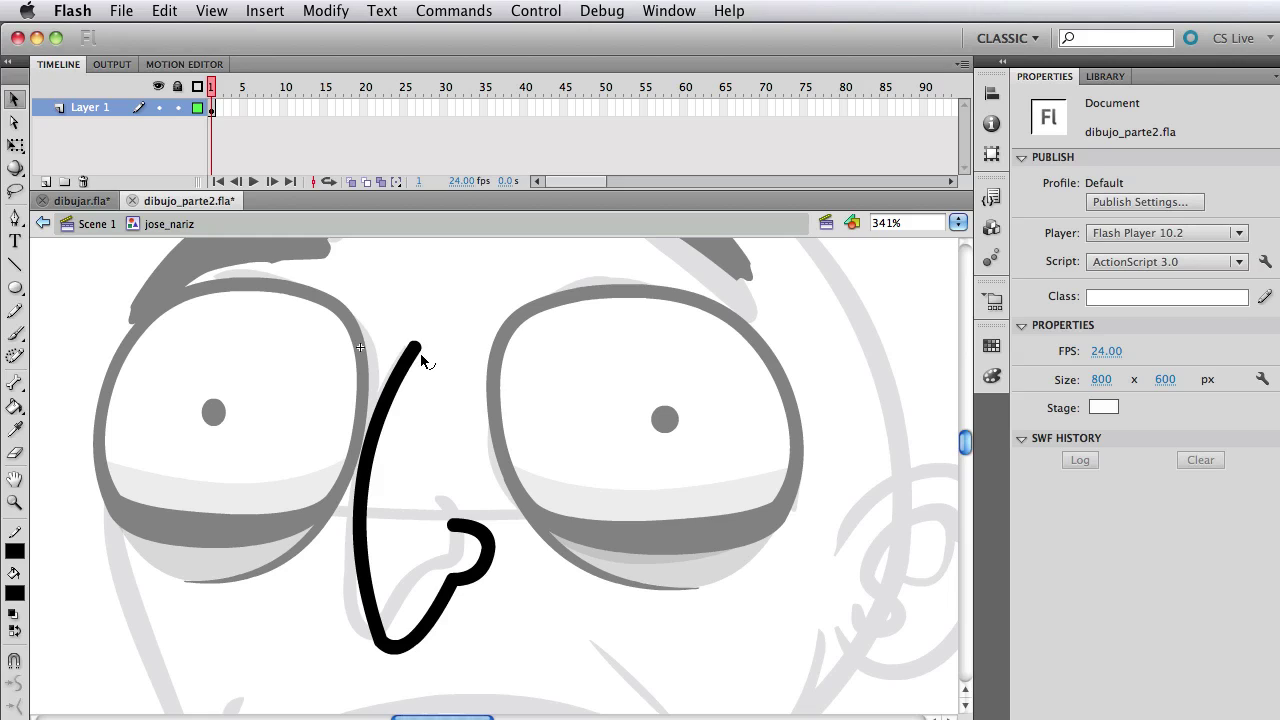
{"action": "left_click_drag", "start_coordinate": [420, 358], "coordinate": [413, 342]}
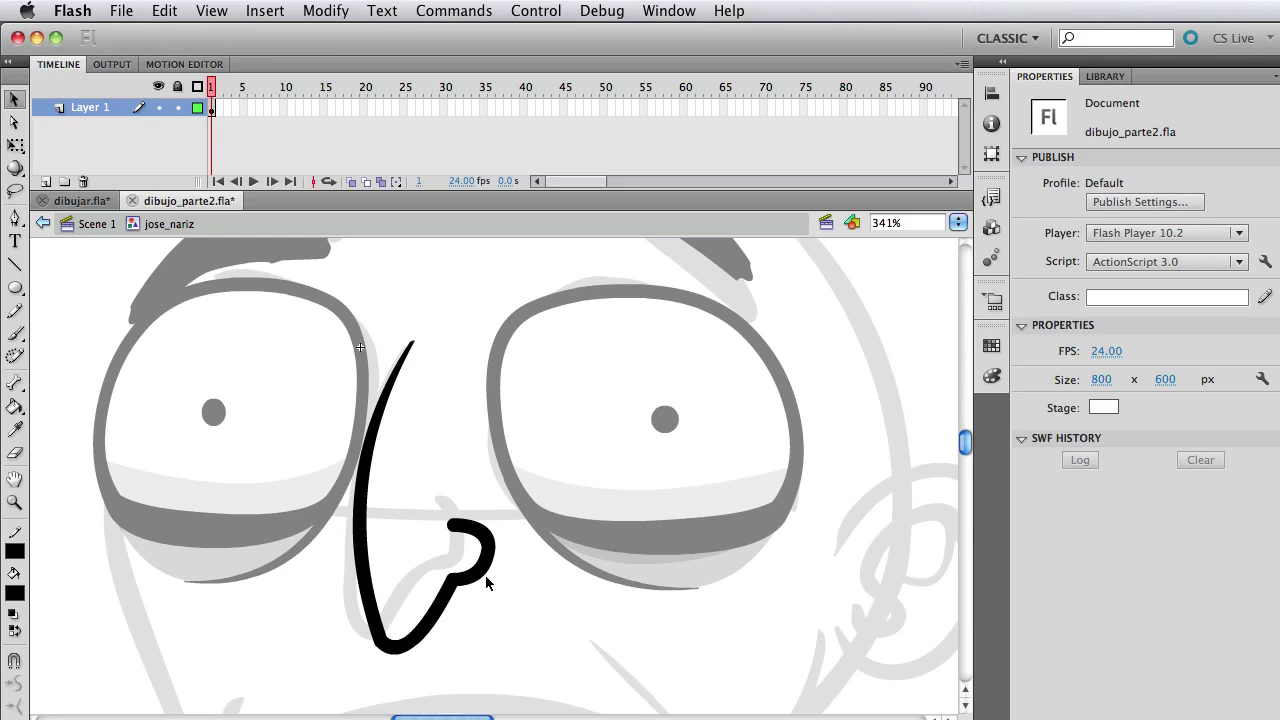
{"action": "left_click_drag", "start_coordinate": [462, 524], "coordinate": [440, 530]}
{"action": "left_click_drag", "start_coordinate": [461, 594], "coordinate": [456, 587]}
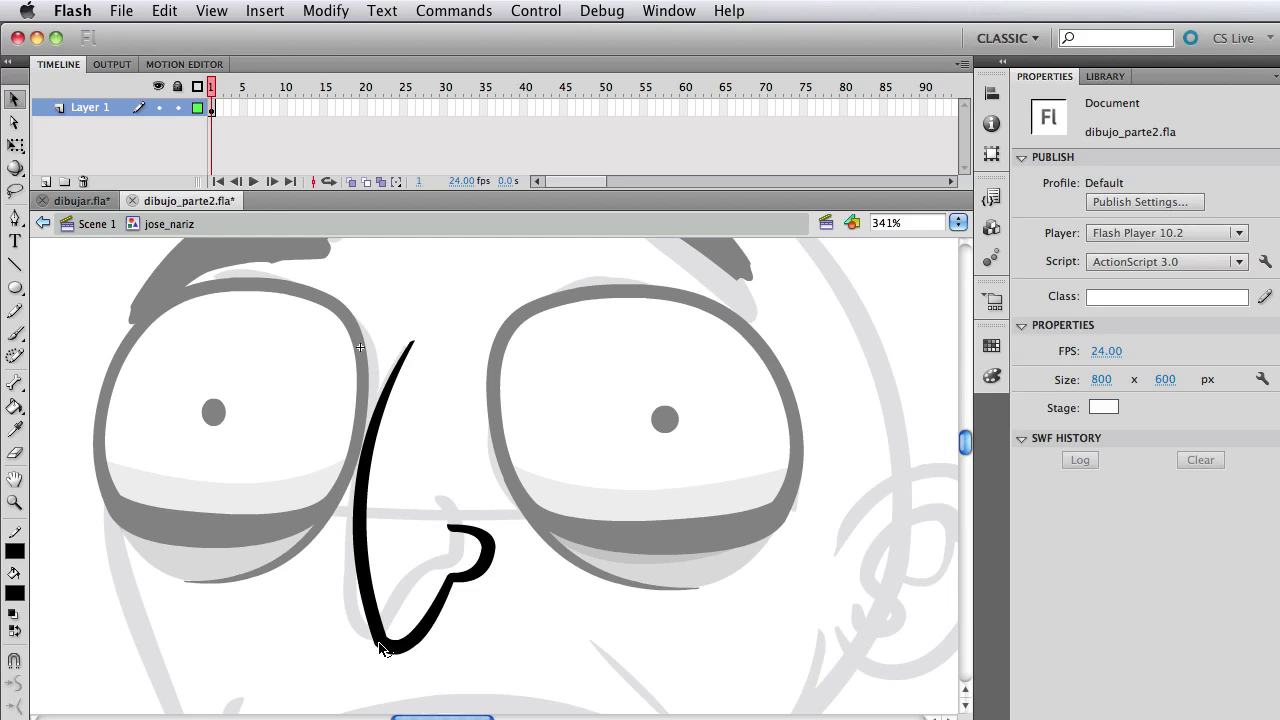
{"action": "left_click_drag", "start_coordinate": [391, 636], "coordinate": [389, 639]}
Step: Draw a straight 0.50 stroke line from the nostril past the top of the bridge to close off the nose
{"action": "left_click", "coordinate": [15, 264]}
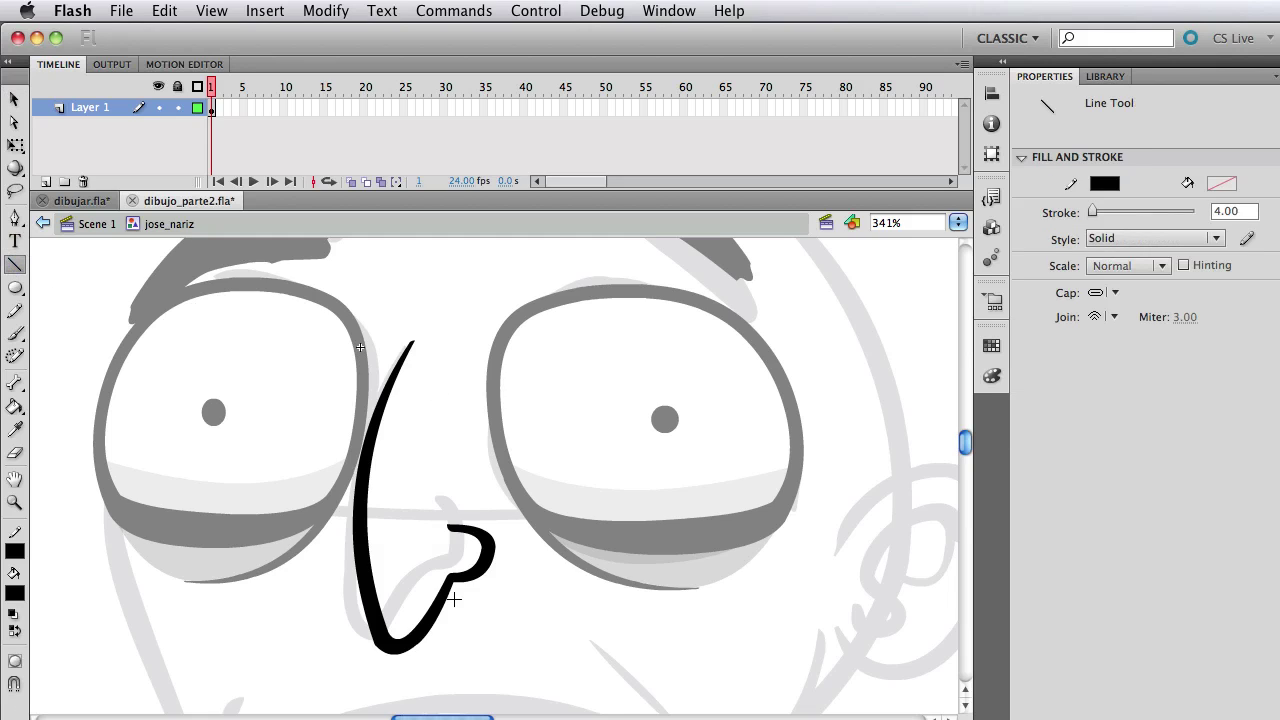
{"action": "left_click", "coordinate": [1205, 209]}
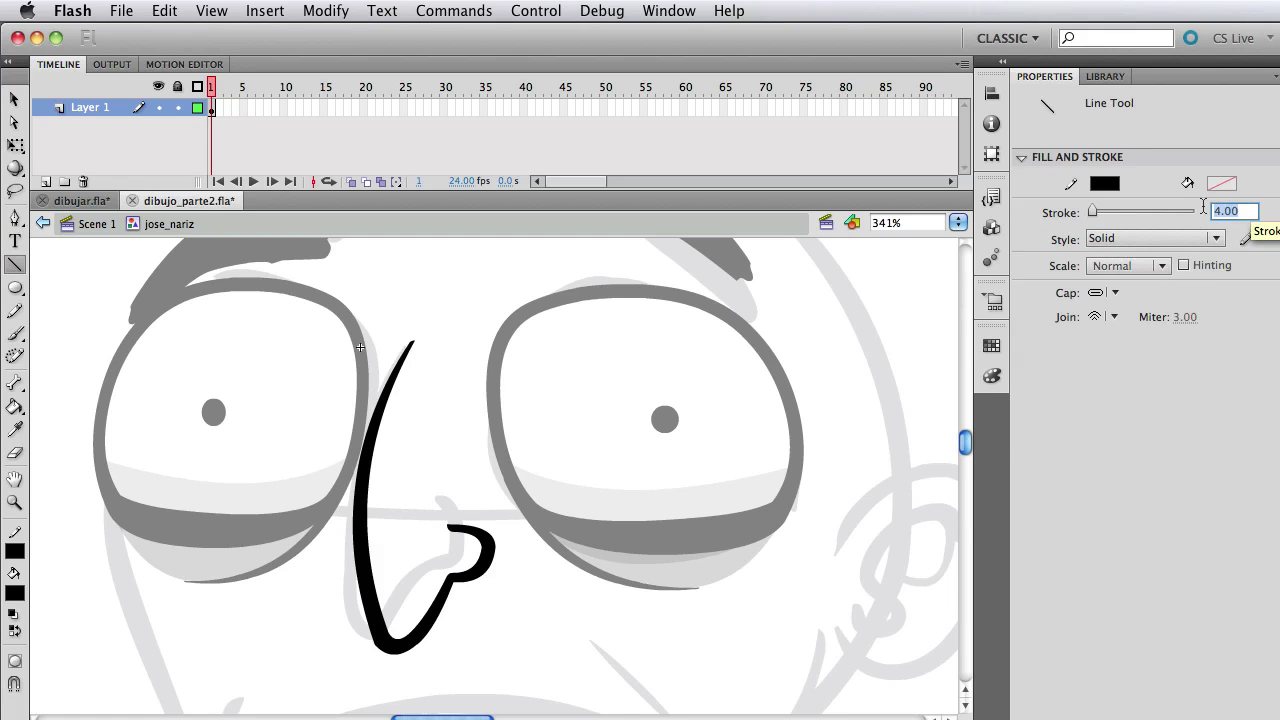
{"action": "type", "text": "0.5"}
{"action": "key", "text": "Return"}
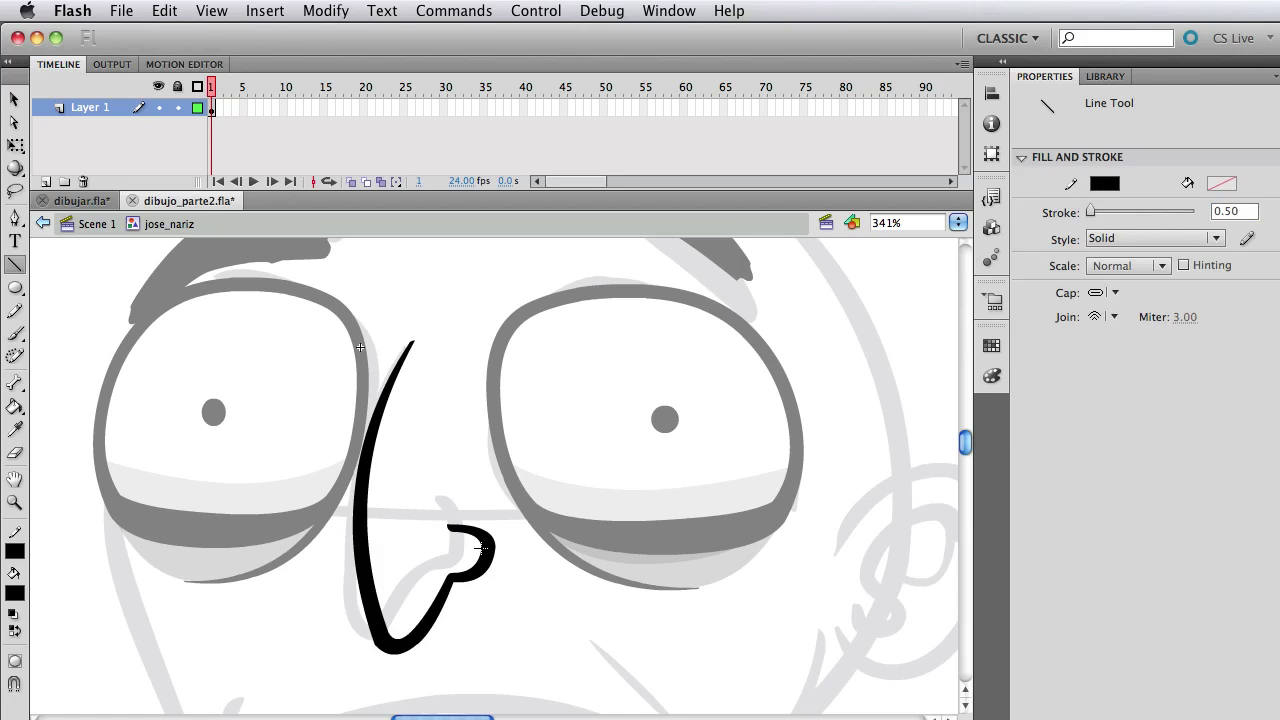
{"action": "left_click_drag", "start_coordinate": [466, 515], "coordinate": [386, 295]}
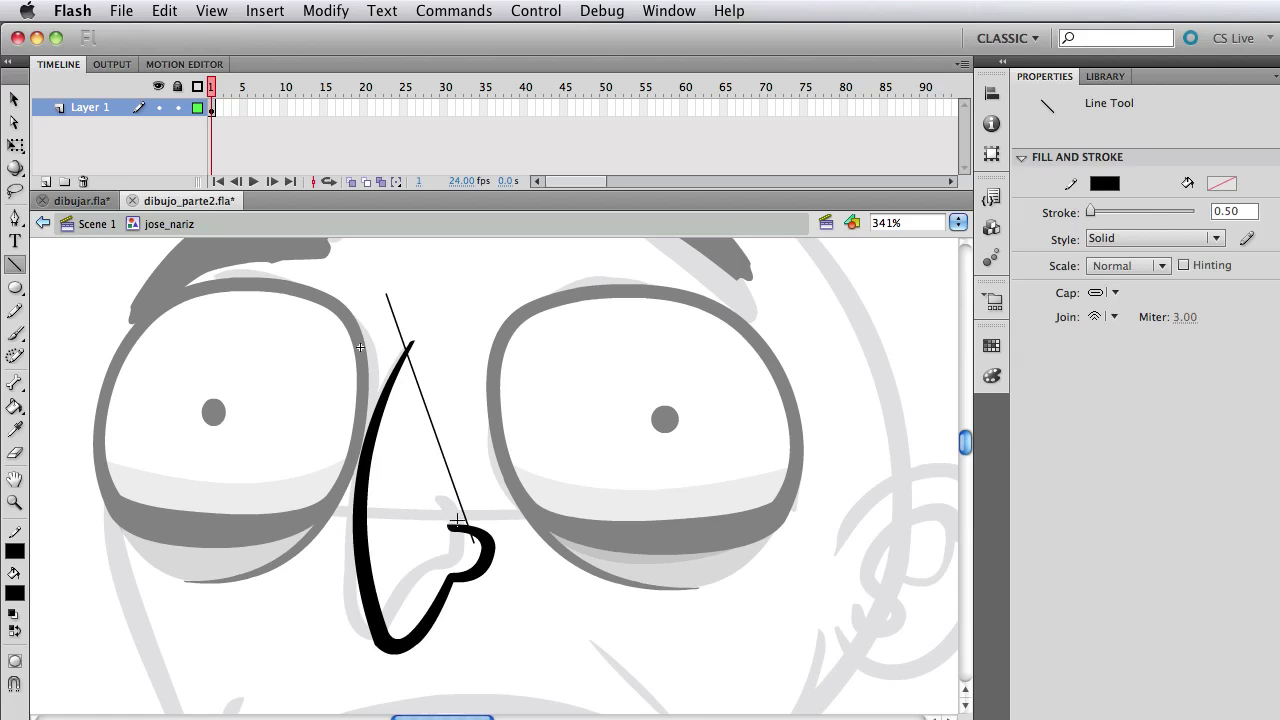
Step: Set the Paint Bucket fill to the skin tone E0C8B8 and save that colour as a swatch
{"action": "left_click", "coordinate": [15, 406]}
{"action": "left_click", "coordinate": [1222, 185]}
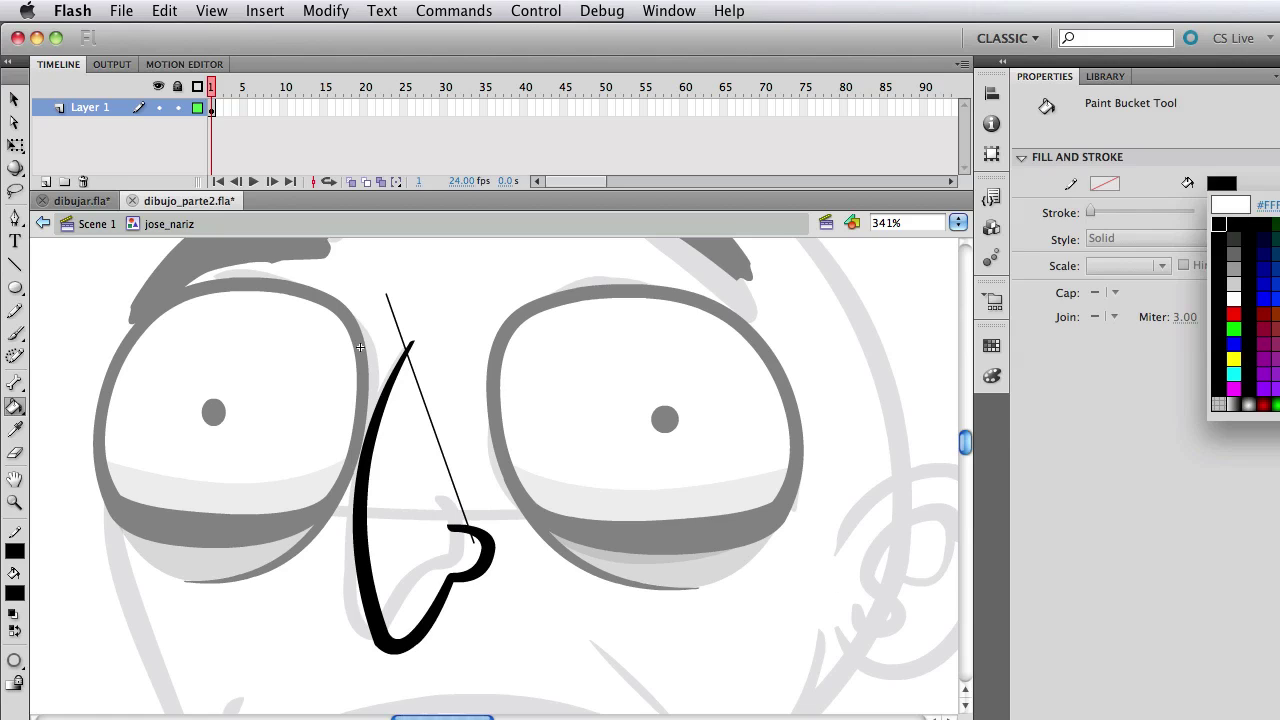
{"action": "left_click", "coordinate": [718, 717]}
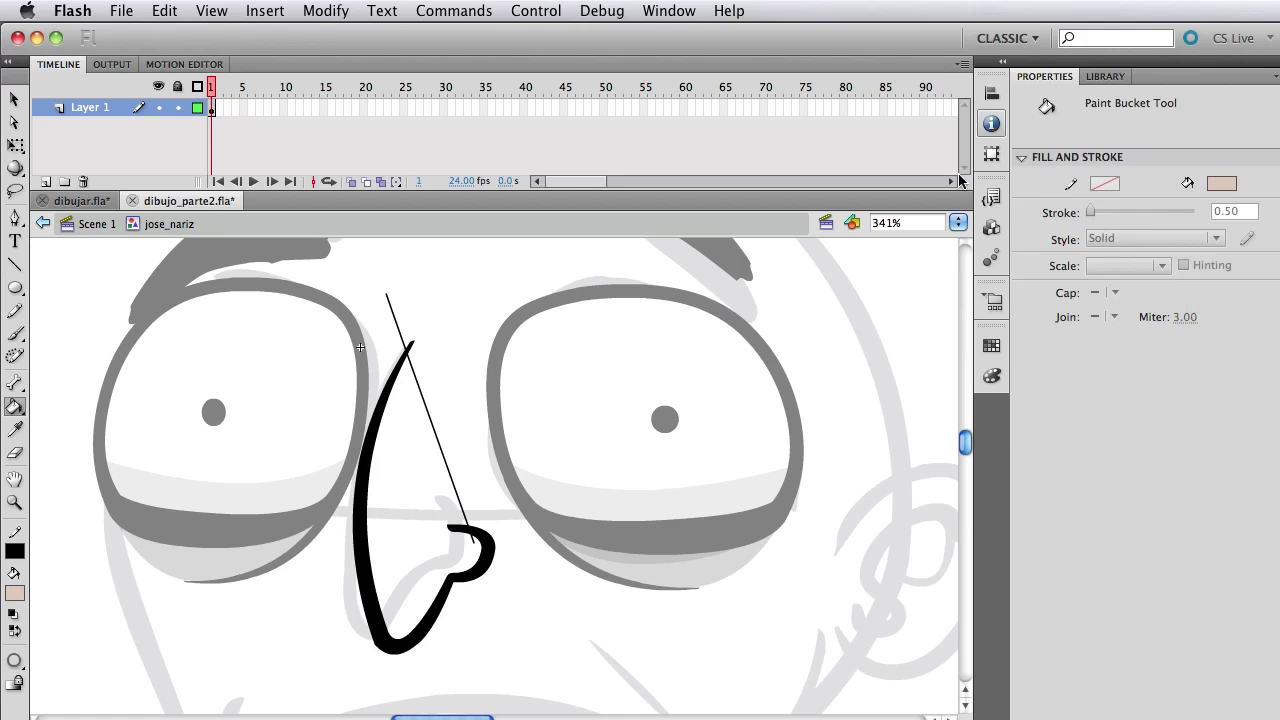
{"action": "left_click", "coordinate": [993, 372]}
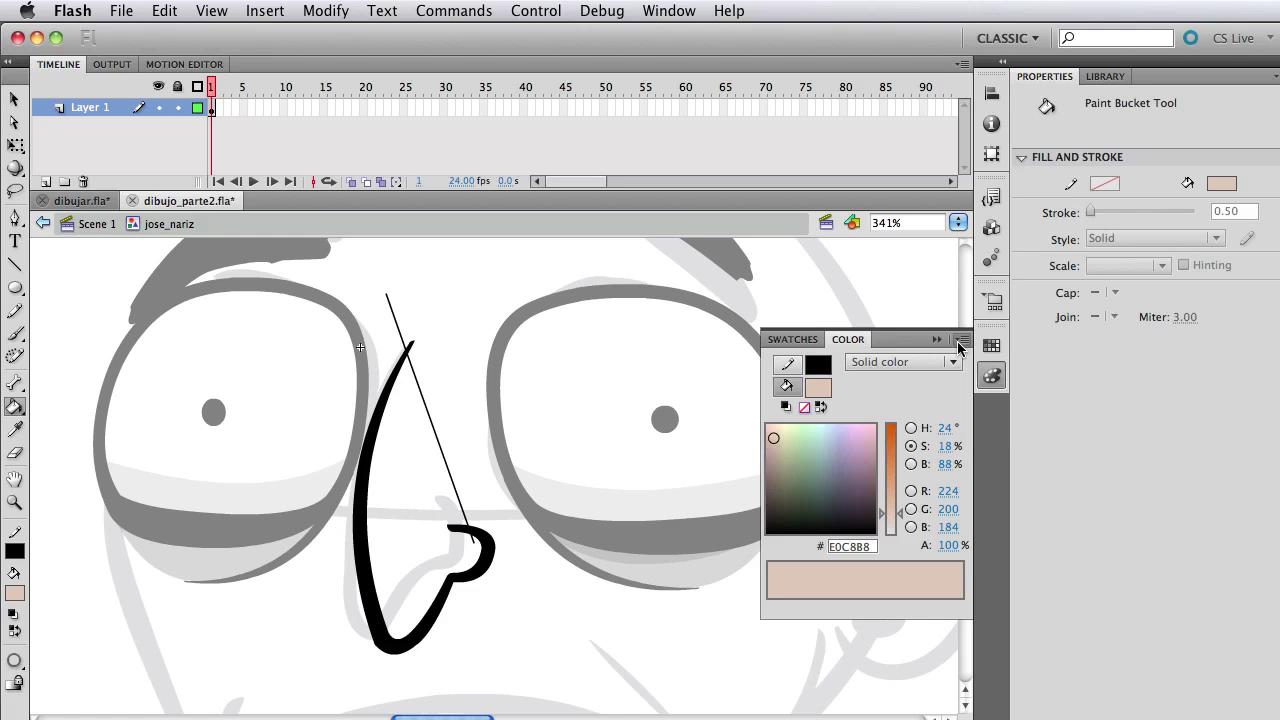
{"action": "left_click", "coordinate": [963, 343]}
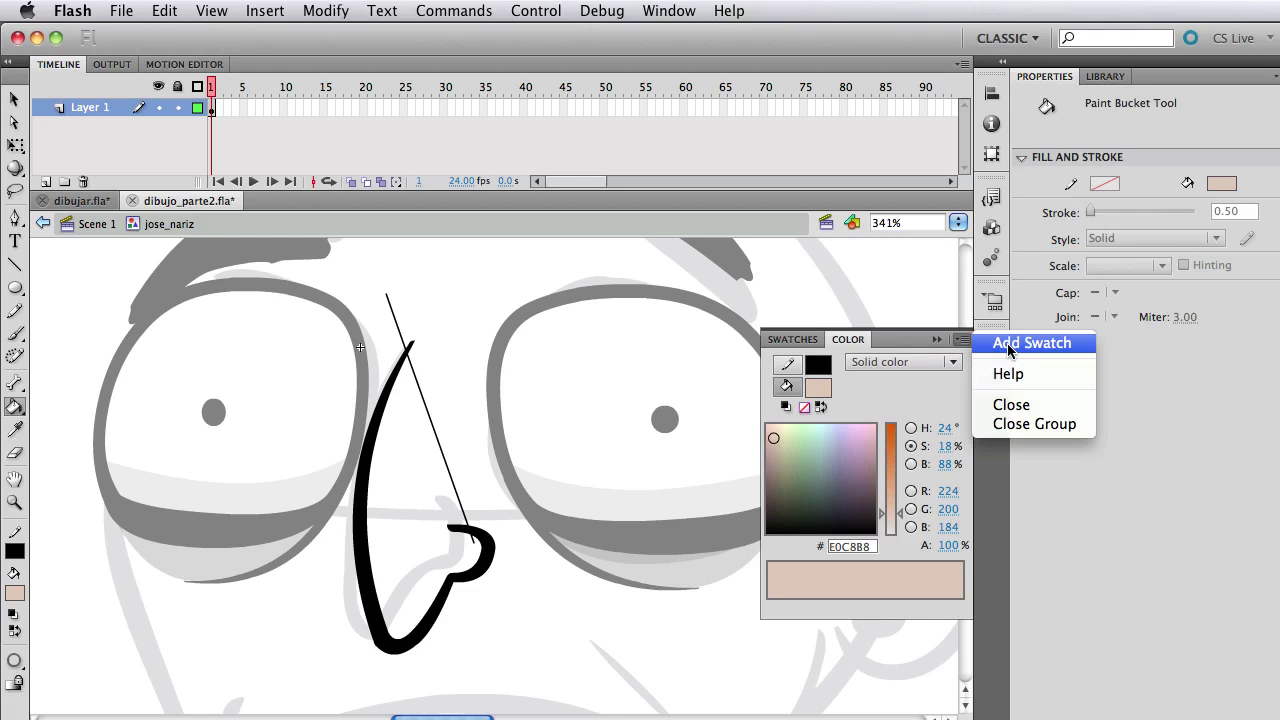
{"action": "left_click", "coordinate": [1006, 345]}
Step: Fill the enclosed nose interior with the saved skin-tone swatch
{"action": "left_click", "coordinate": [826, 387]}
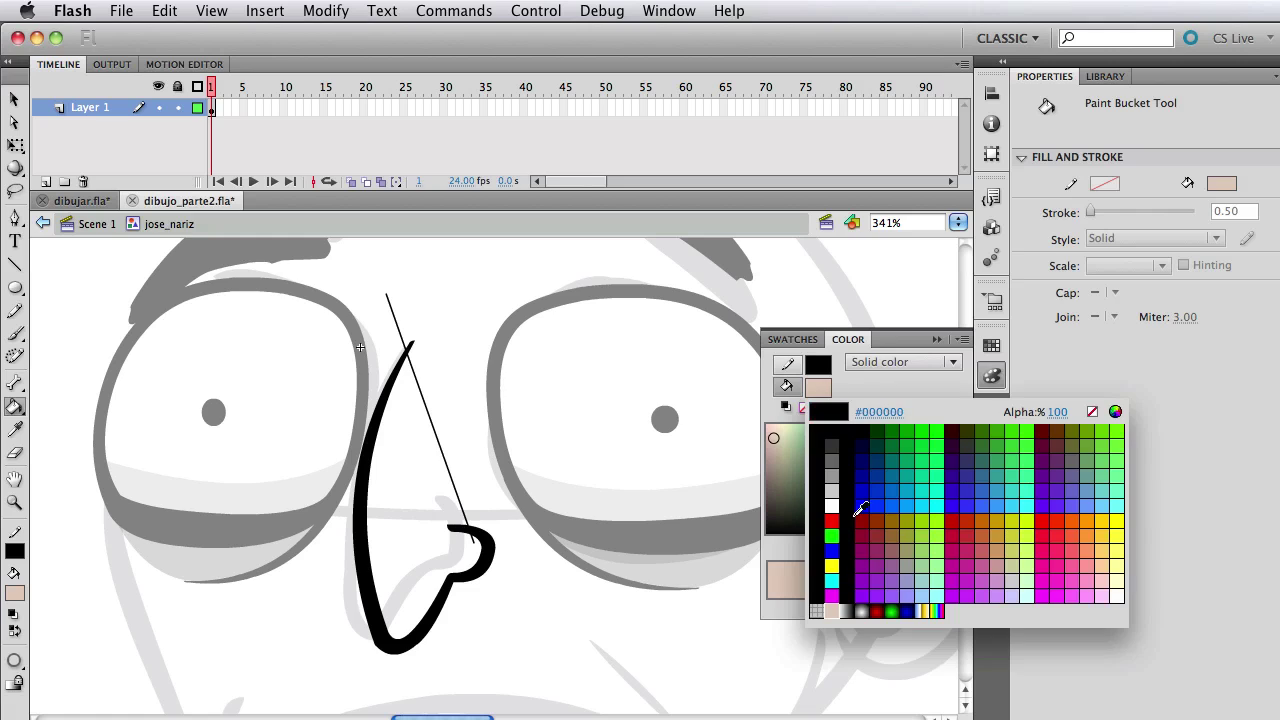
{"action": "left_click", "coordinate": [832, 611]}
{"action": "left_click", "coordinate": [449, 512]}
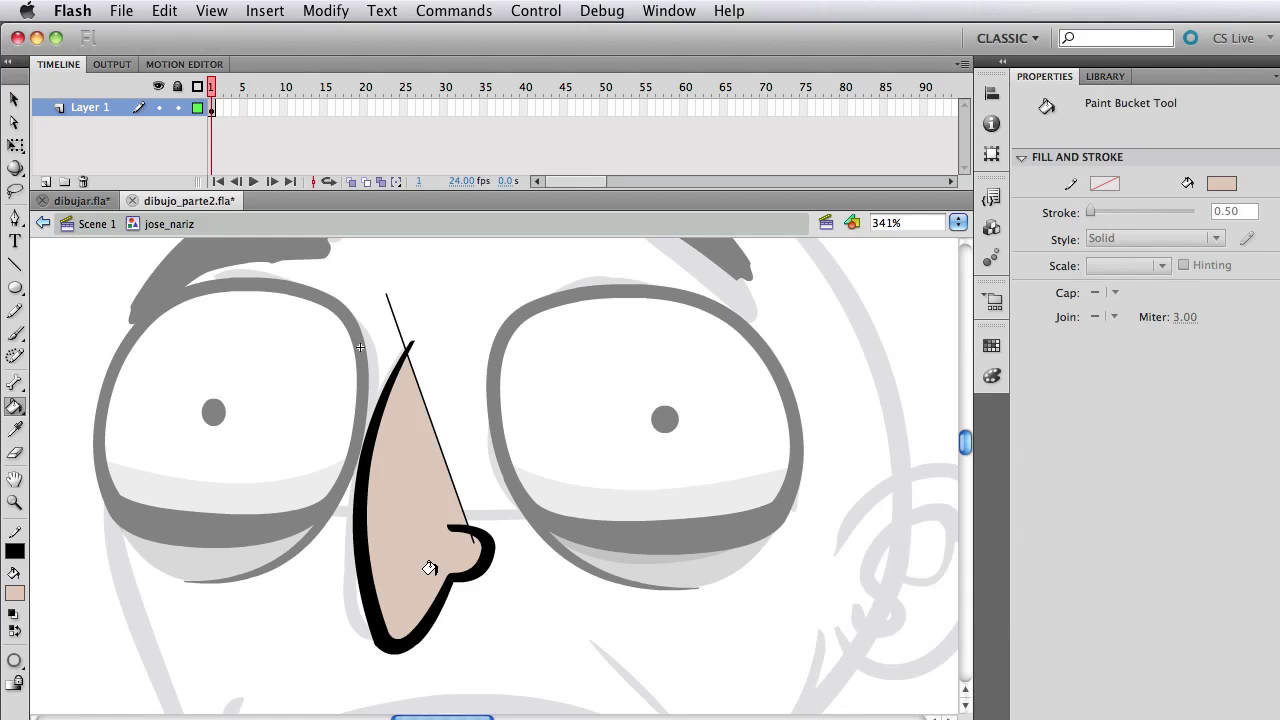
Step: Delete the thin closing line, bow the skin fill's open edge up and outward, and return to the main scene
{"action": "left_click", "coordinate": [15, 100]}
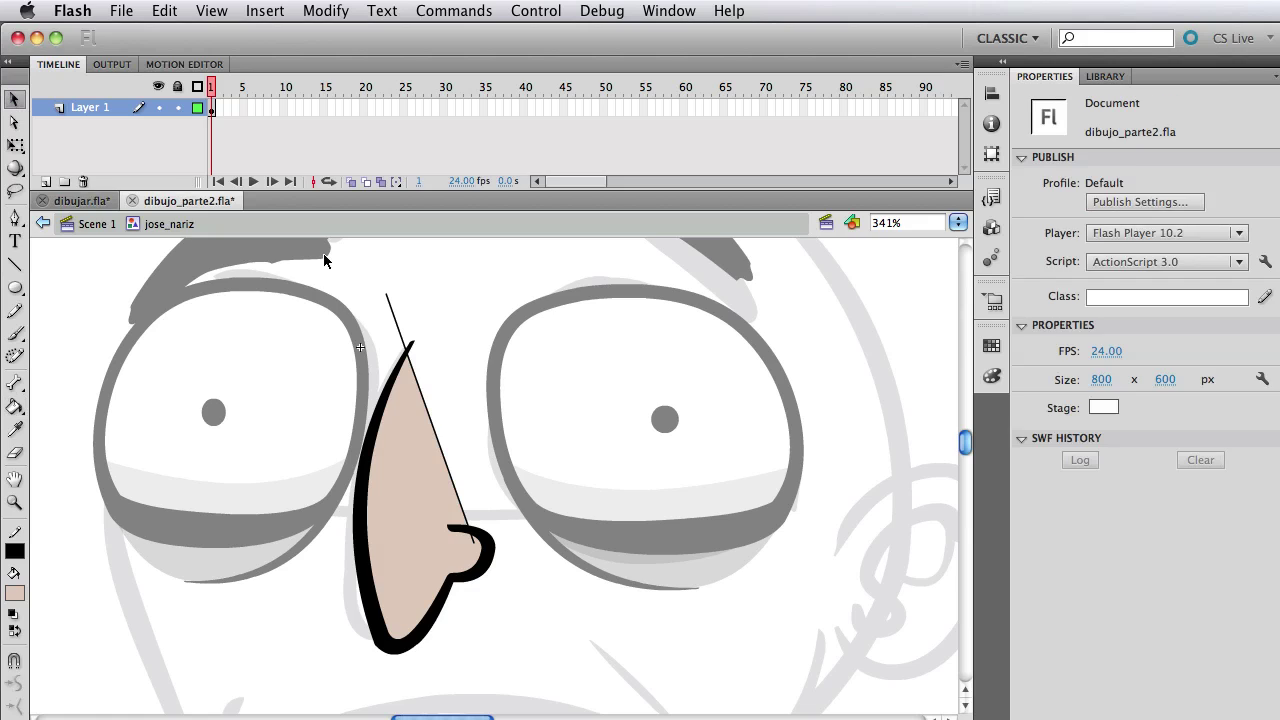
{"action": "left_click", "coordinate": [399, 336]}
{"action": "key", "text": "Delete"}
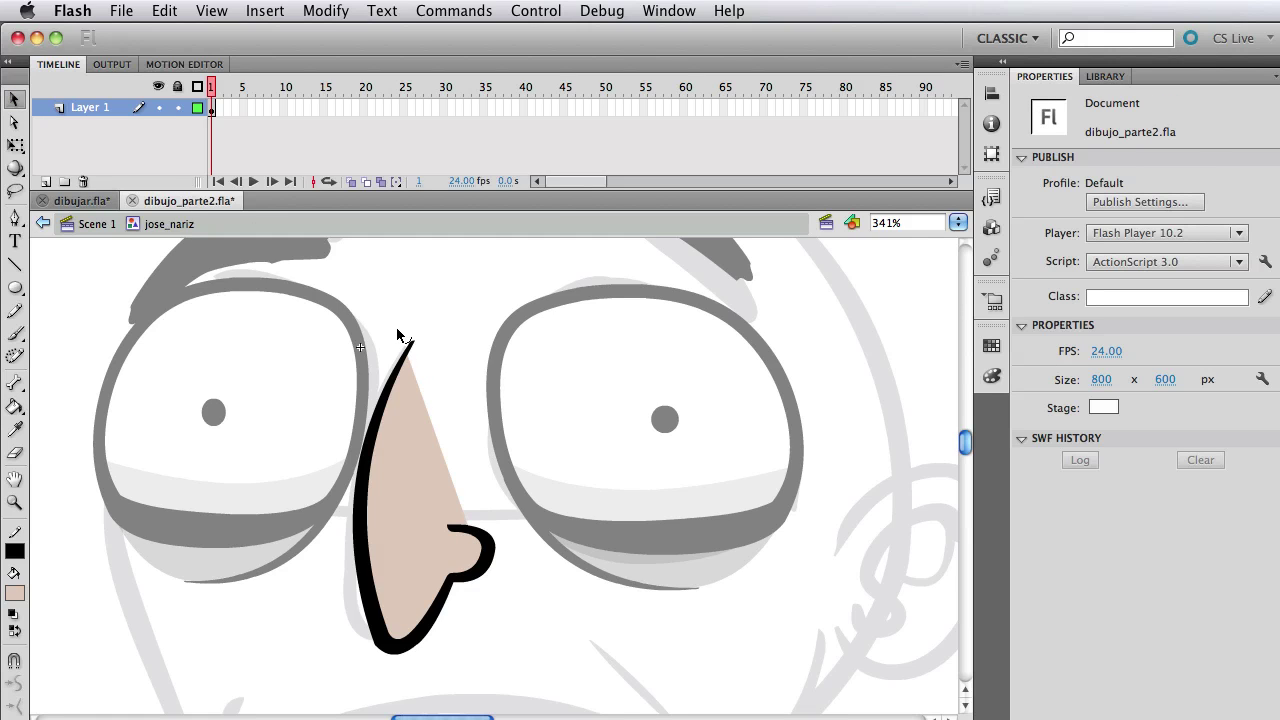
{"action": "left_click_drag", "start_coordinate": [428, 411], "coordinate": [430, 308]}
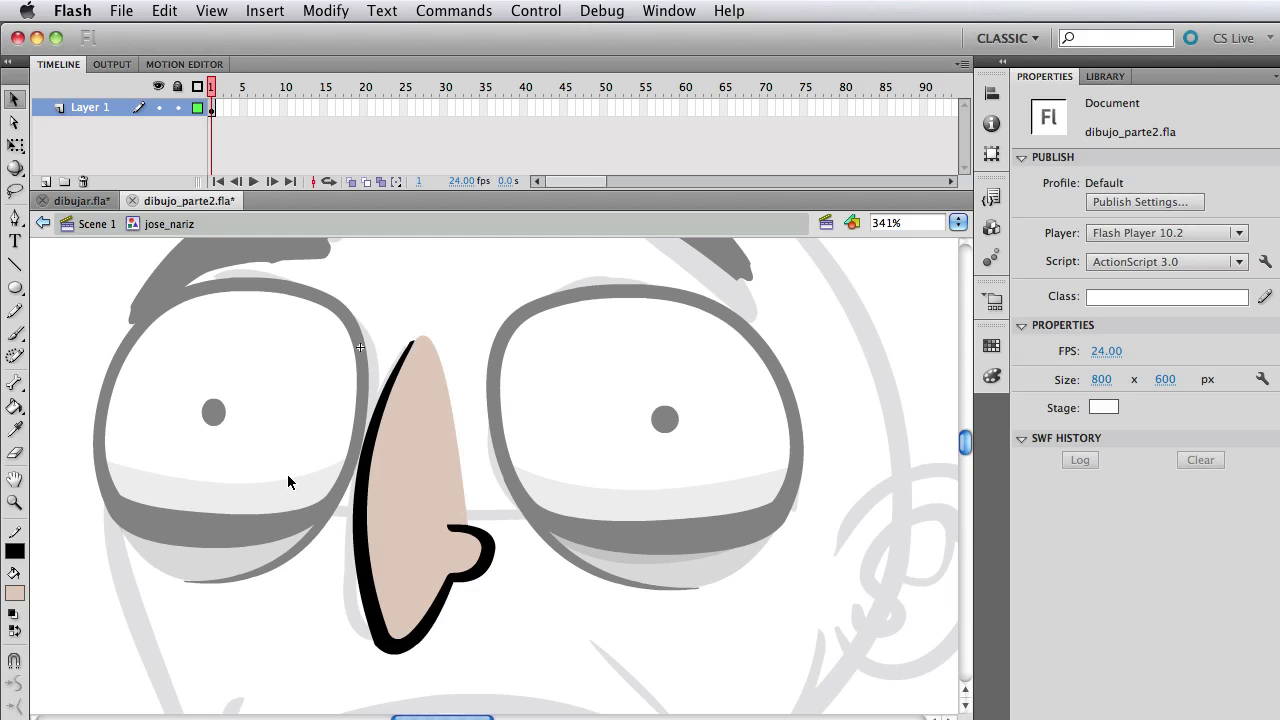
{"action": "double_click", "coordinate": [478, 300]}
{"action": "left_click", "coordinate": [462, 306]}
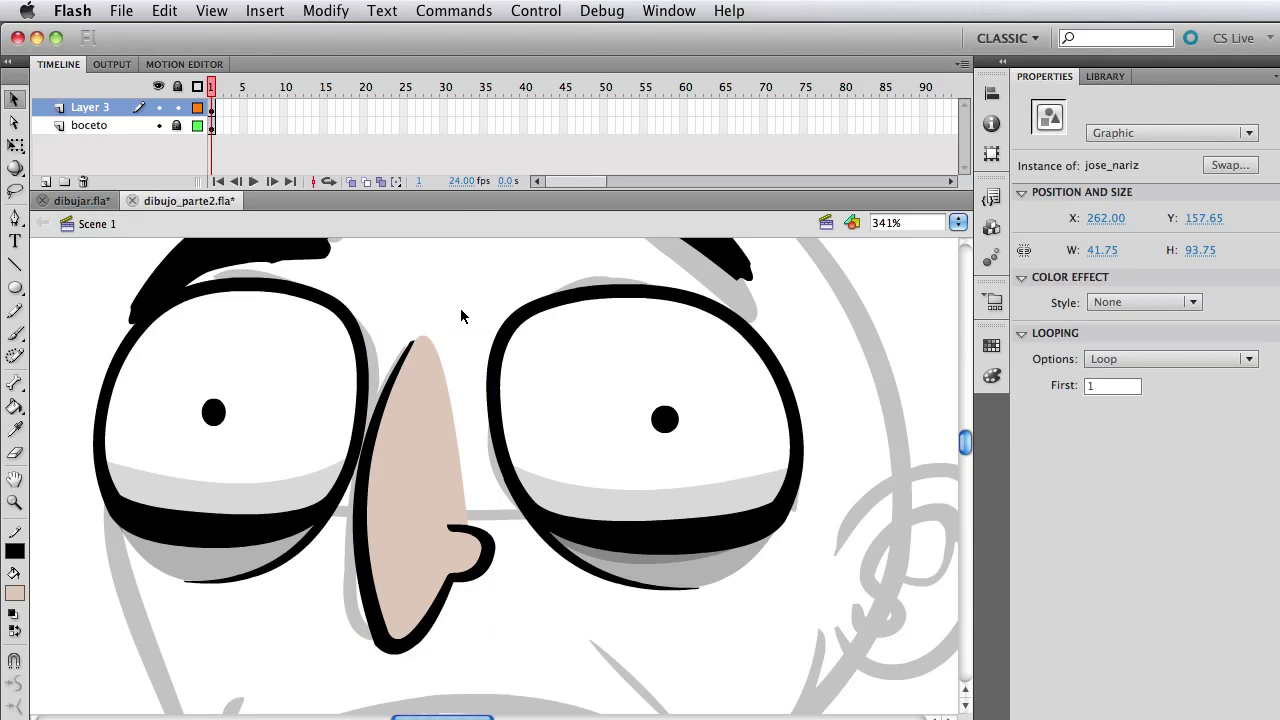
Step: Move the nose symbol up and toward the left eye so it overlaps the eye's inner edge, and deselect it
{"action": "key", "text": "z"}
{"action": "left_click", "coordinate": [412, 532], "text": "alt"}
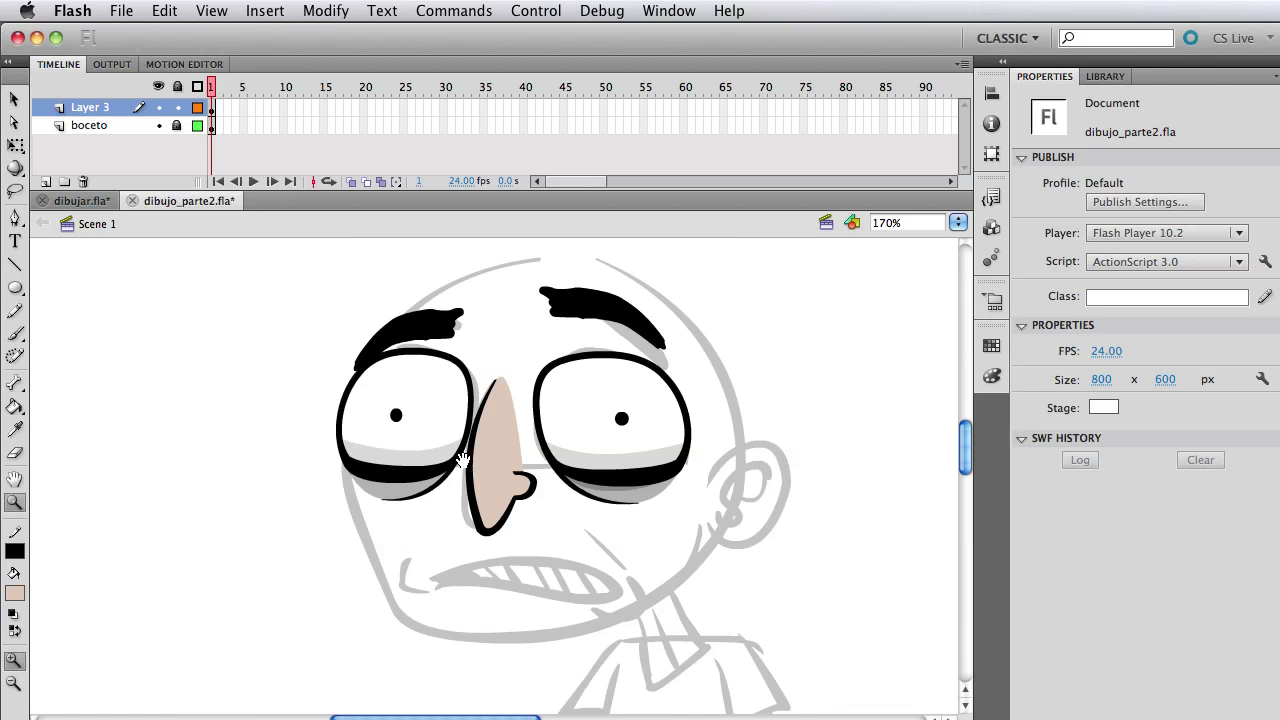
{"action": "key", "text": "v"}
{"action": "left_click", "coordinate": [466, 495]}
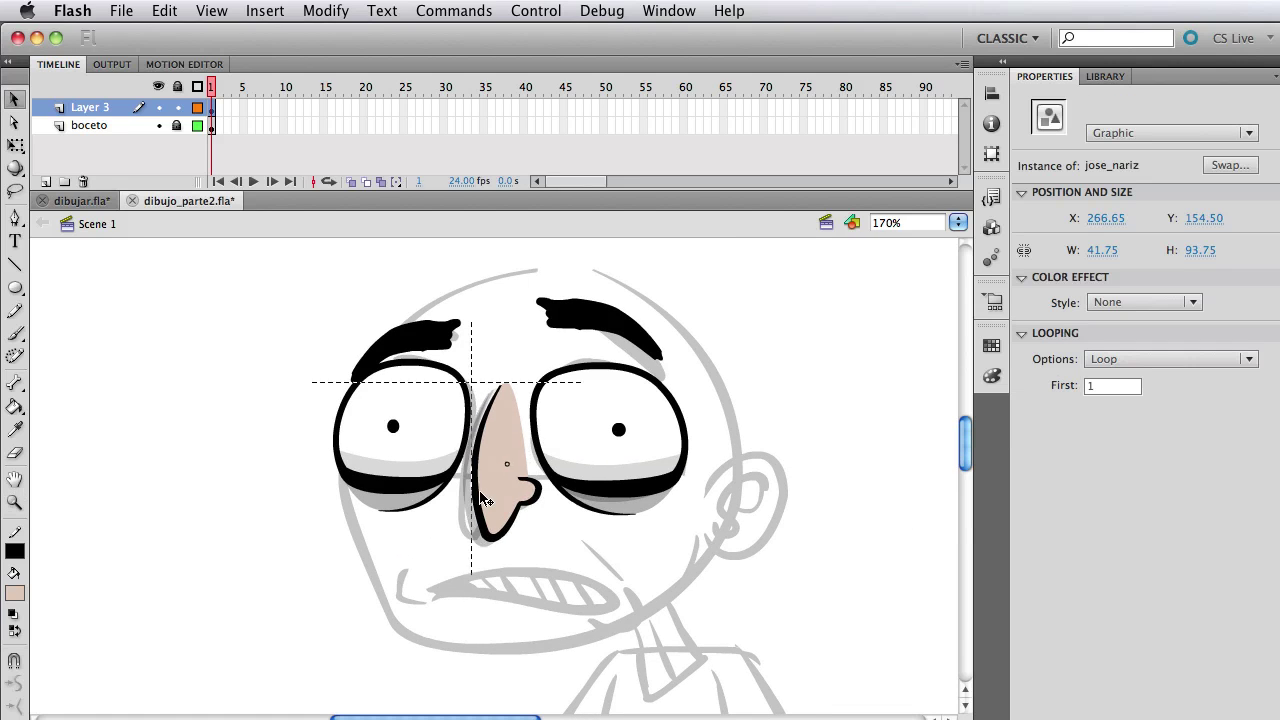
{"action": "left_click_drag", "start_coordinate": [466, 495], "coordinate": [453, 482]}
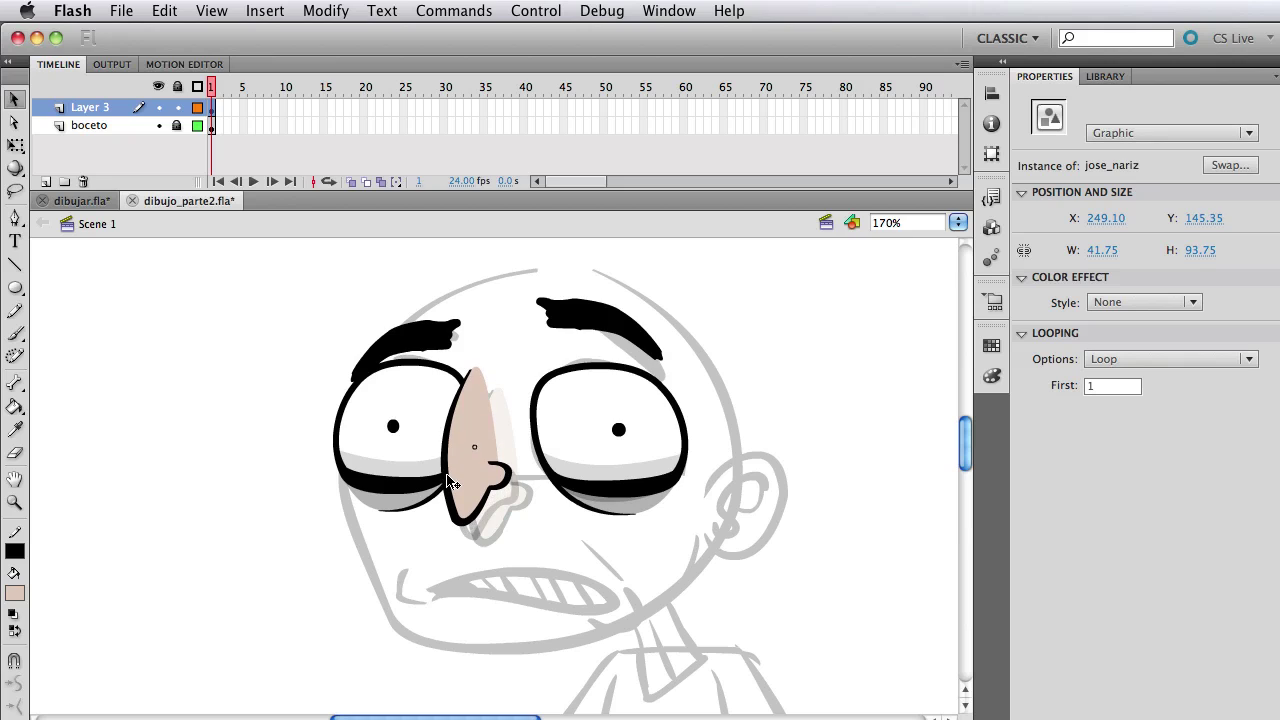
{"action": "left_click", "coordinate": [256, 453]}
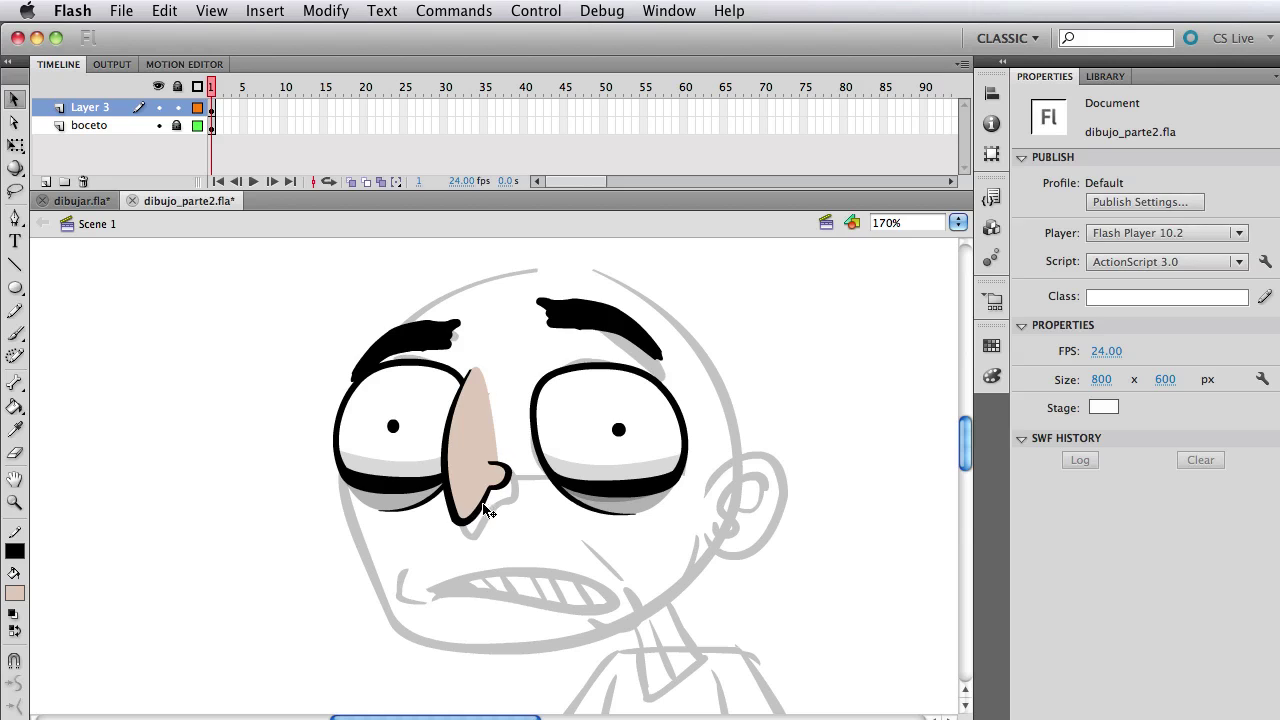
{"action": "mouse_move", "coordinate": [480, 510]}
{"action": "left_mouse_down"}
{"action": "mouse_move", "coordinate": [490, 519]}
{"action": "mouse_move", "coordinate": [481, 504]}
{"action": "left_mouse_up"}
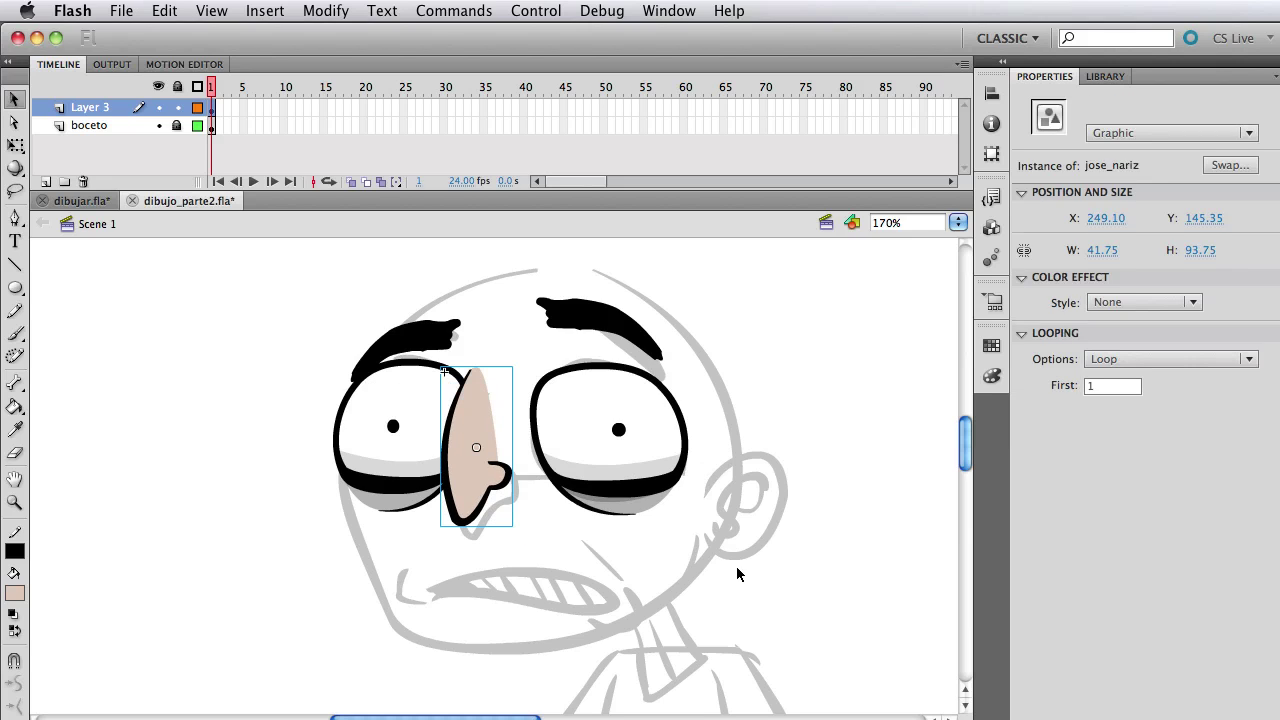
{"action": "left_click_drag", "start_coordinate": [737, 571], "coordinate": [535, 368]}
{"action": "left_click_drag", "start_coordinate": [712, 554], "coordinate": [492, 390]}
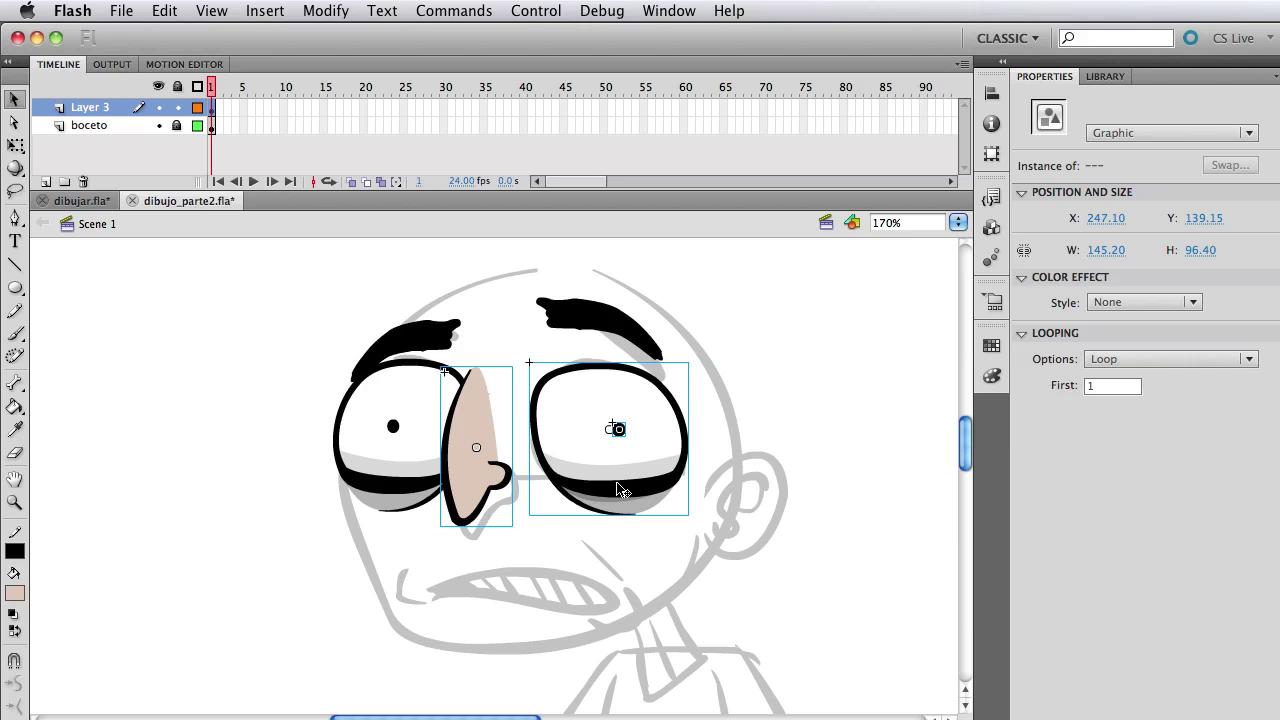
{"action": "mouse_move", "coordinate": [617, 489]}
{"action": "left_mouse_down"}
{"action": "mouse_move", "coordinate": [586, 490]}
{"action": "mouse_move", "coordinate": [620, 491]}
{"action": "left_mouse_up"}
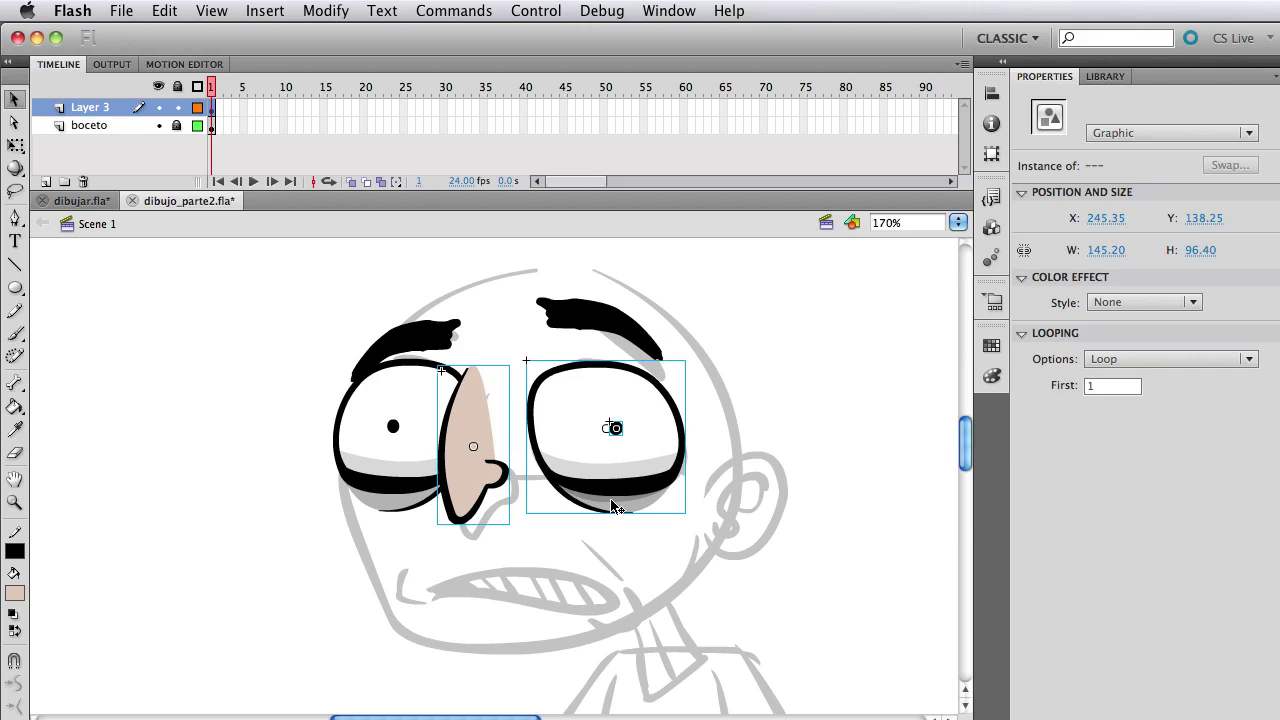
{"action": "left_click", "coordinate": [480, 589]}
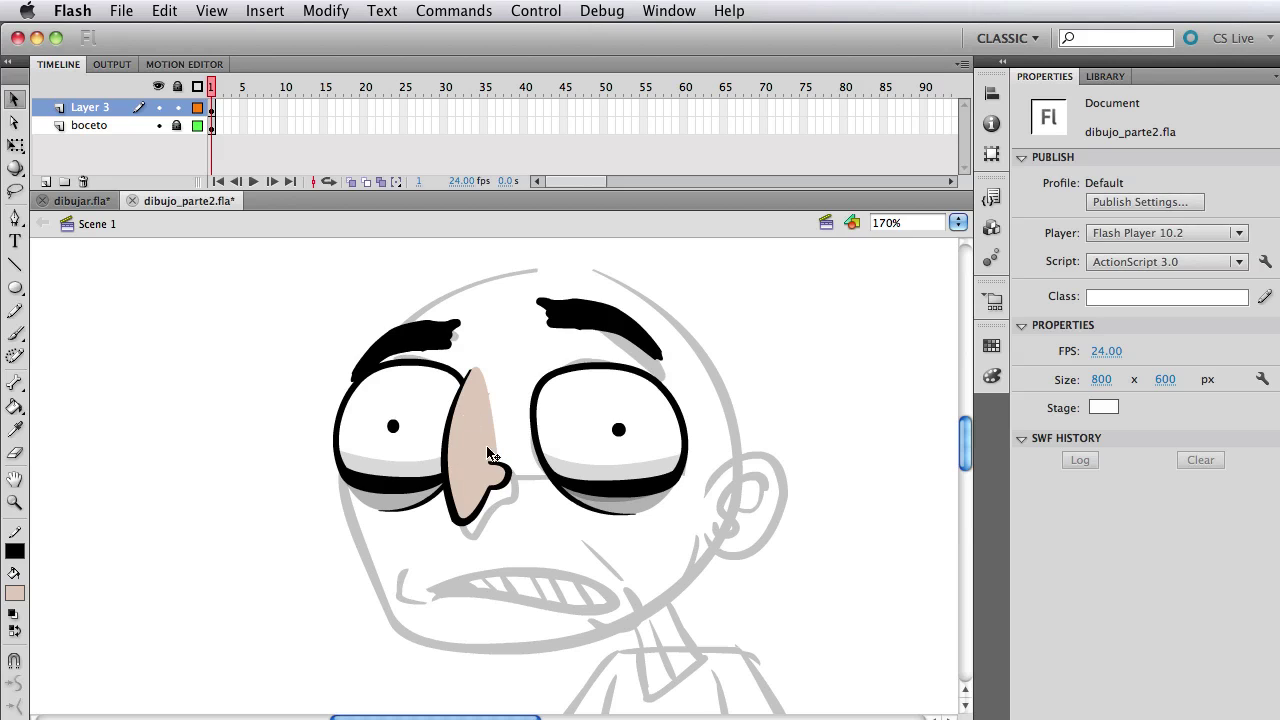
Step: Move the nose symbol slightly down and toward the right eye to match the sketch, and deselect it
{"action": "left_click_drag", "start_coordinate": [471, 466], "coordinate": [487, 489]}
{"action": "left_click", "coordinate": [557, 446]}
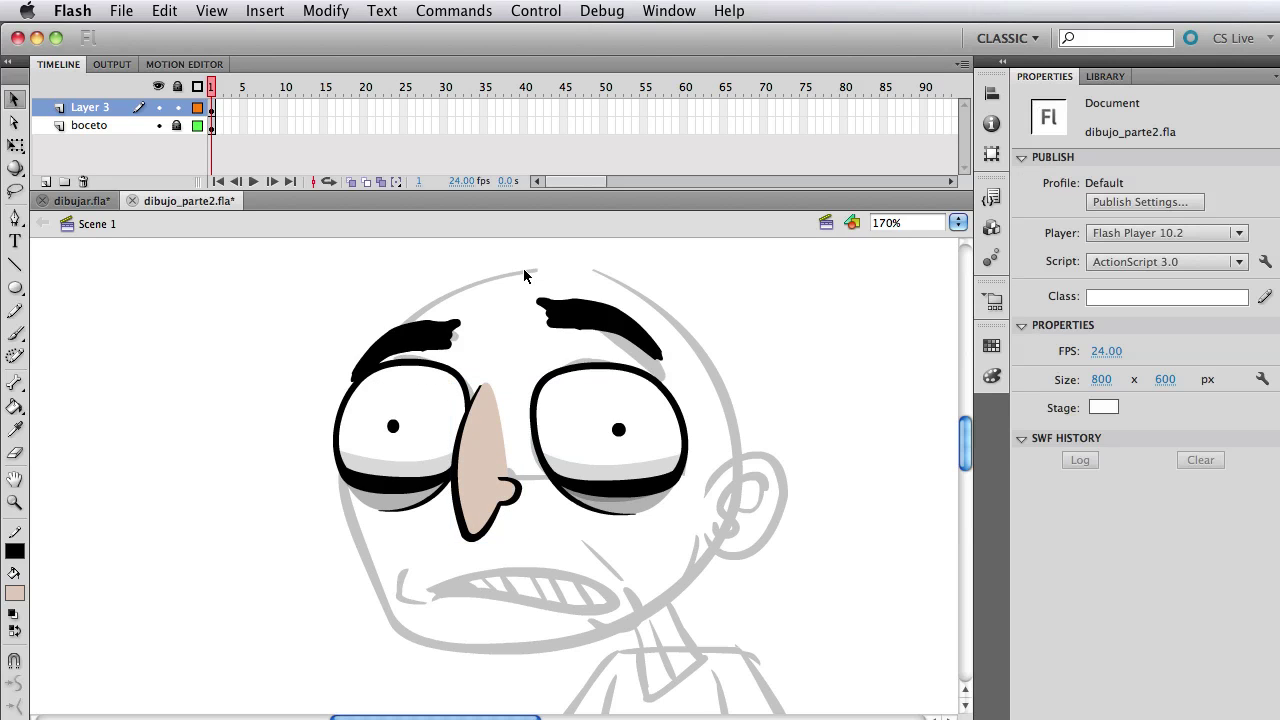
{"action": "mouse_move", "coordinate": [468, 485]}
{"action": "left_mouse_down"}
{"action": "mouse_move", "coordinate": [487, 493]}
{"action": "mouse_move", "coordinate": [475, 498]}
{"action": "mouse_move", "coordinate": [468, 469]}
{"action": "left_mouse_up"}
{"action": "left_click_drag", "start_coordinate": [468, 469], "coordinate": [454, 493]}
{"action": "mouse_move", "coordinate": [452, 503]}
{"action": "left_mouse_down"}
{"action": "mouse_move", "coordinate": [474, 518]}
{"action": "mouse_move", "coordinate": [469, 497]}
{"action": "mouse_move", "coordinate": [464, 516]}
{"action": "left_mouse_up"}
{"action": "left_click", "coordinate": [249, 437]}
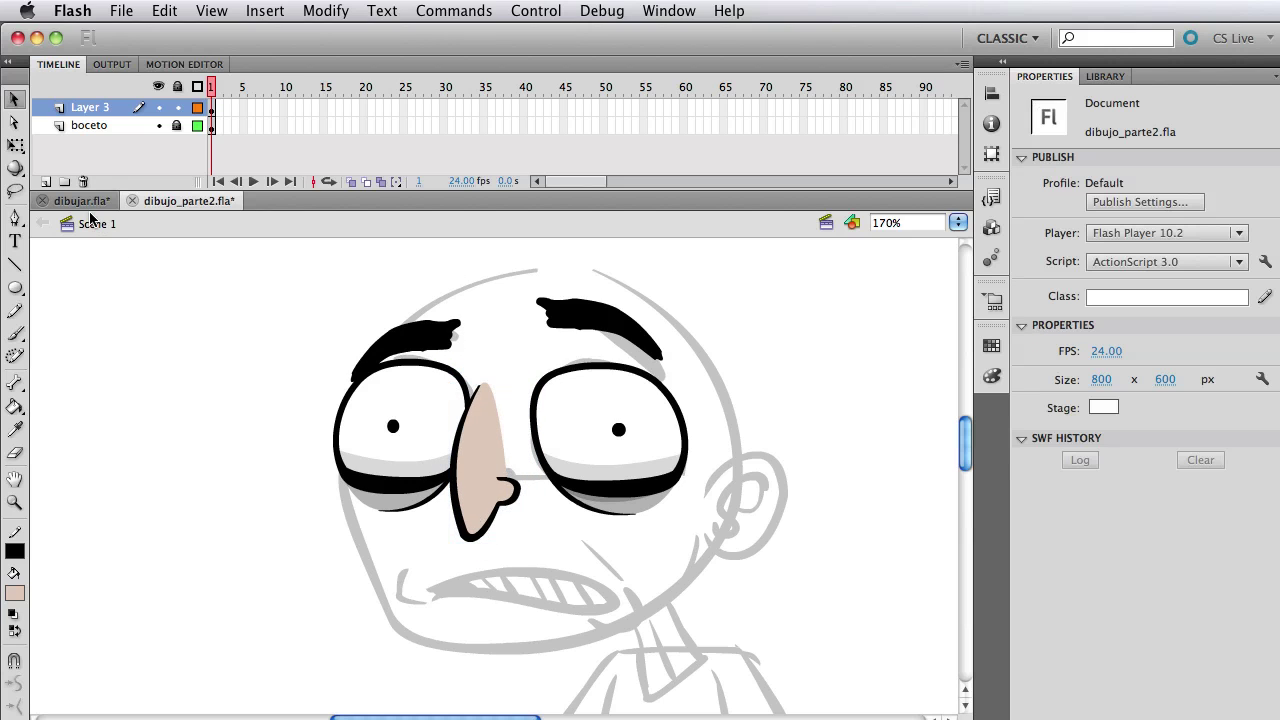
Step: Try shifting the finished coloured head in dibujar.fla, undo the move, and return to dibujo_parte2.fla
{"action": "left_click", "coordinate": [82, 201]}
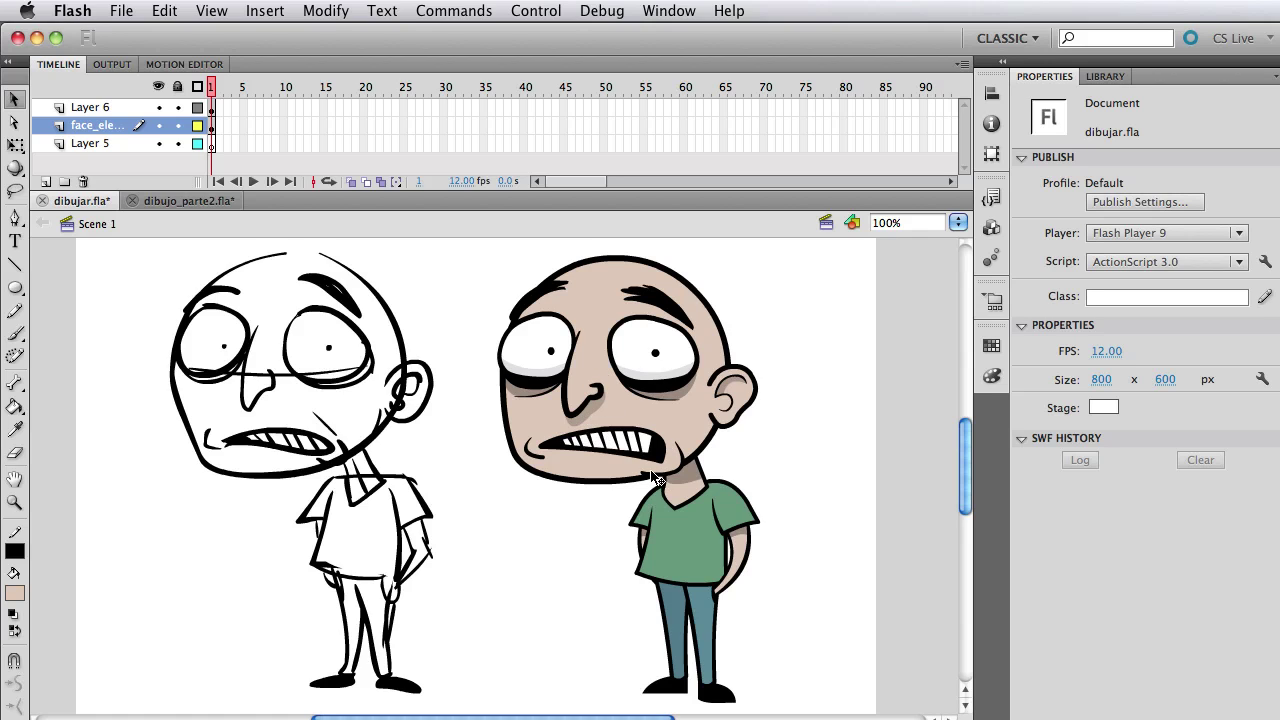
{"action": "left_click_drag", "start_coordinate": [590, 403], "coordinate": [601, 405]}
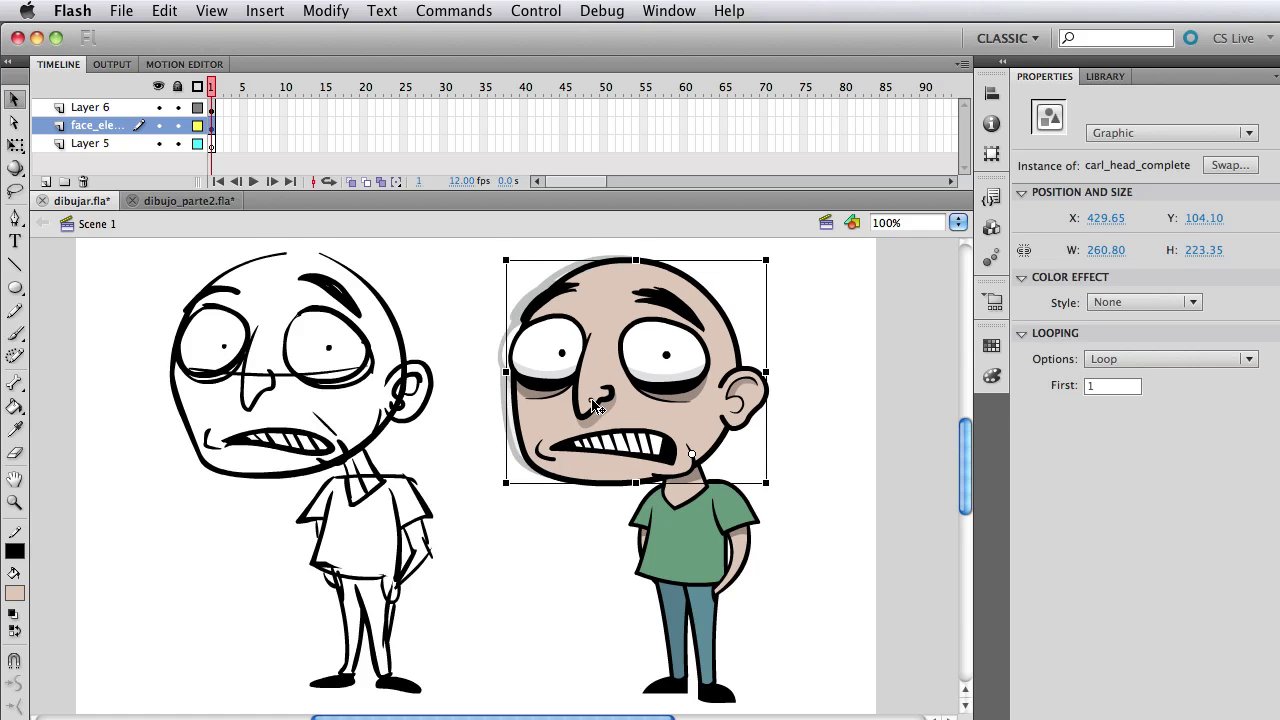
{"action": "key", "text": "super+z"}
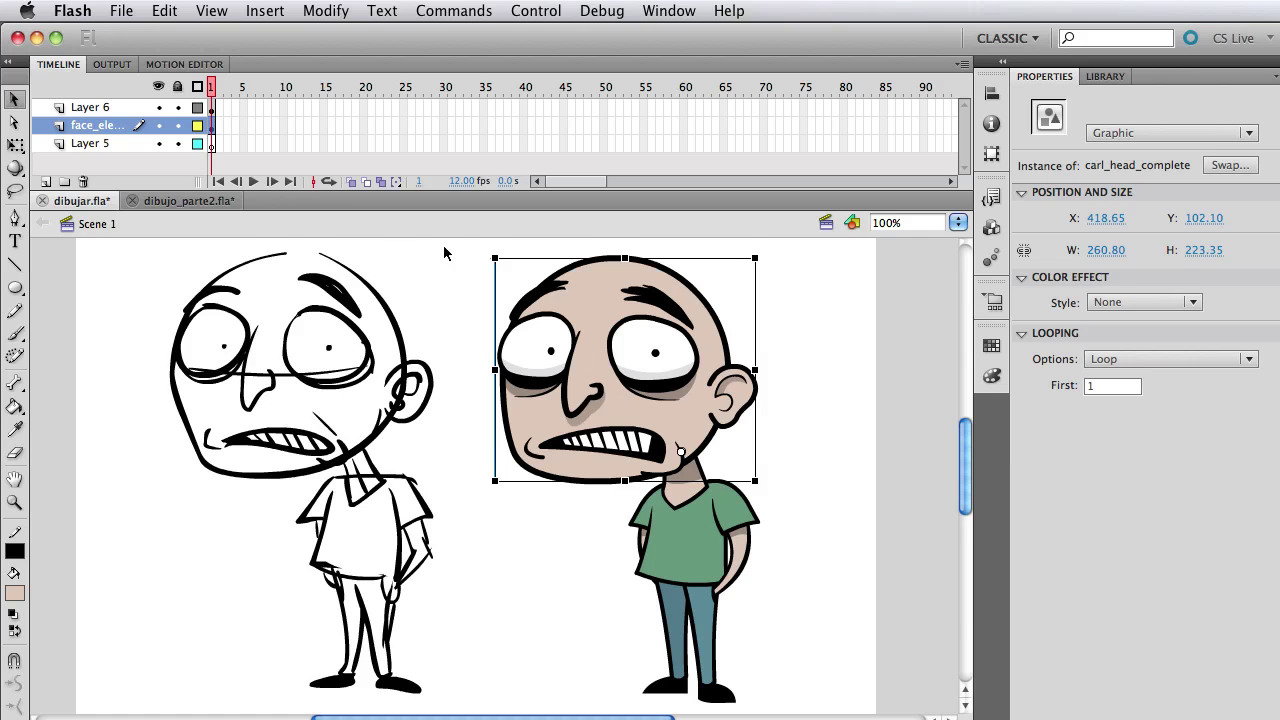
{"action": "left_click", "coordinate": [202, 201]}
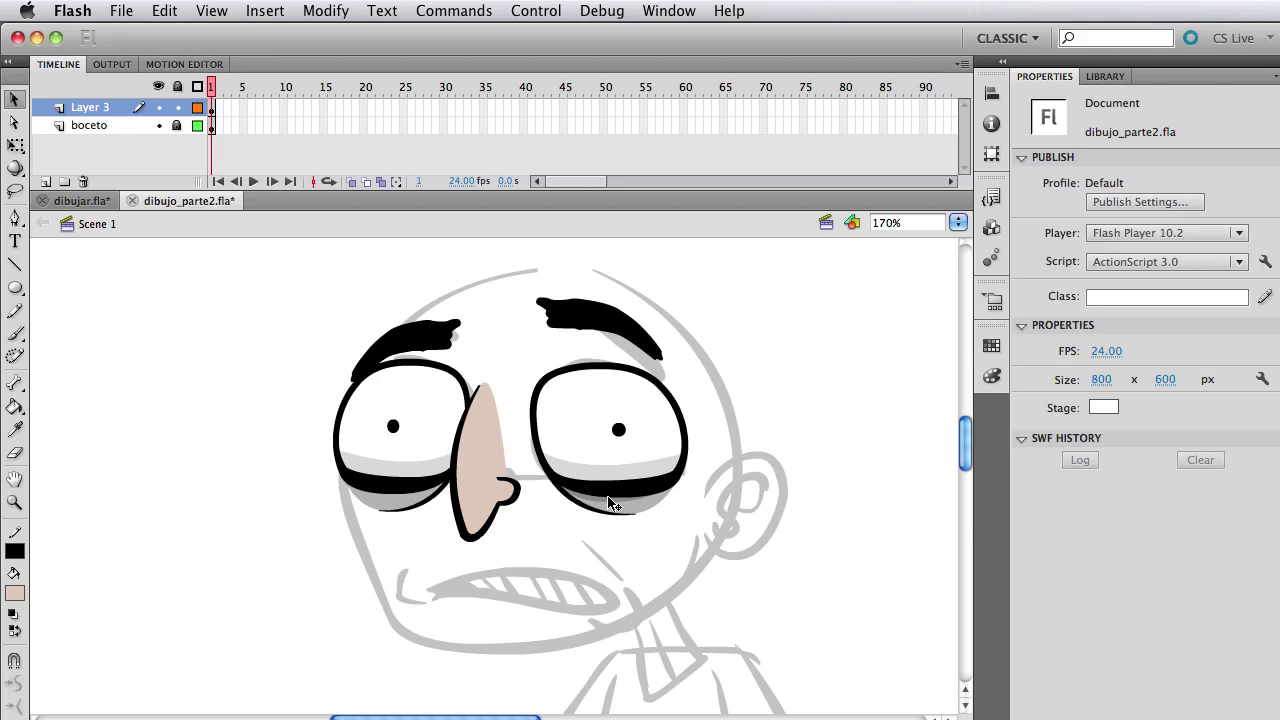
Step: Draw a skin-filled oval with a black stroke of 4 over the sketched ear
{"action": "scroll", "coordinate": [545, 460], "scroll_direction": "down", "scroll_amount": 2}
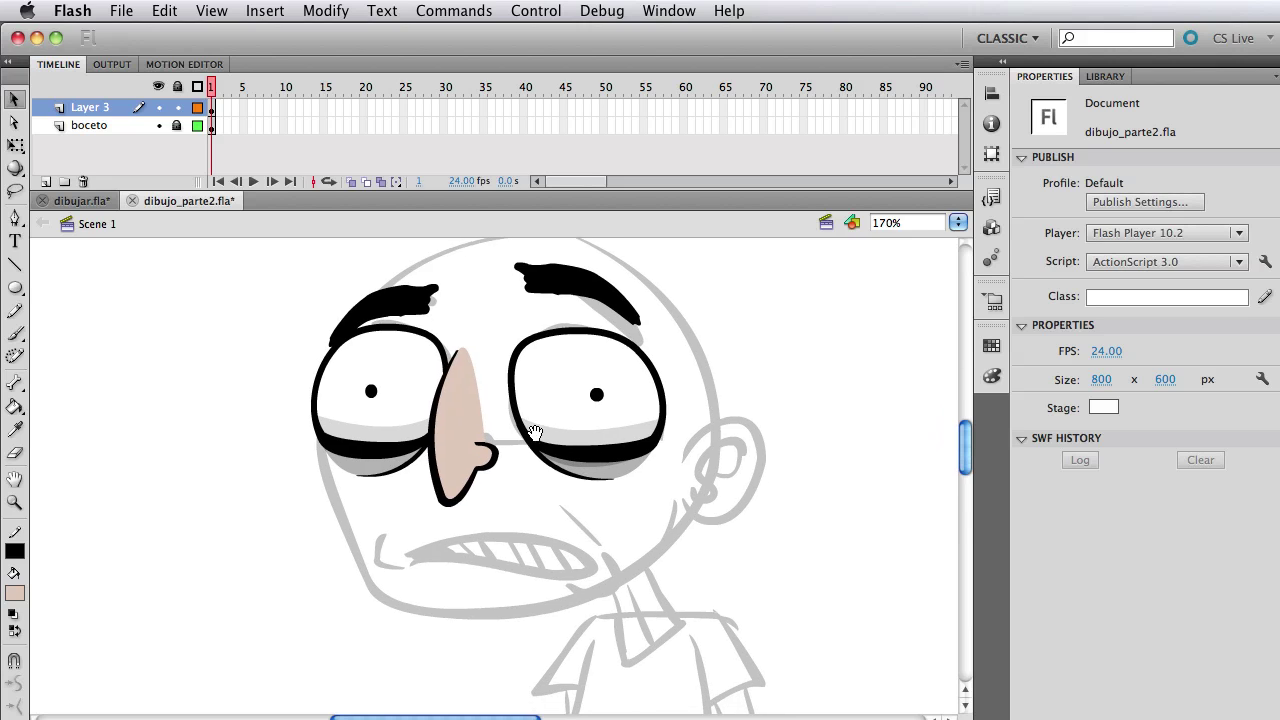
{"action": "key", "text": "z"}
{"action": "mouse_move", "coordinate": [266, 294]}
{"action": "left_mouse_down"}
{"action": "mouse_move", "coordinate": [845, 625]}
{"action": "mouse_move", "coordinate": [818, 600]}
{"action": "left_mouse_up"}
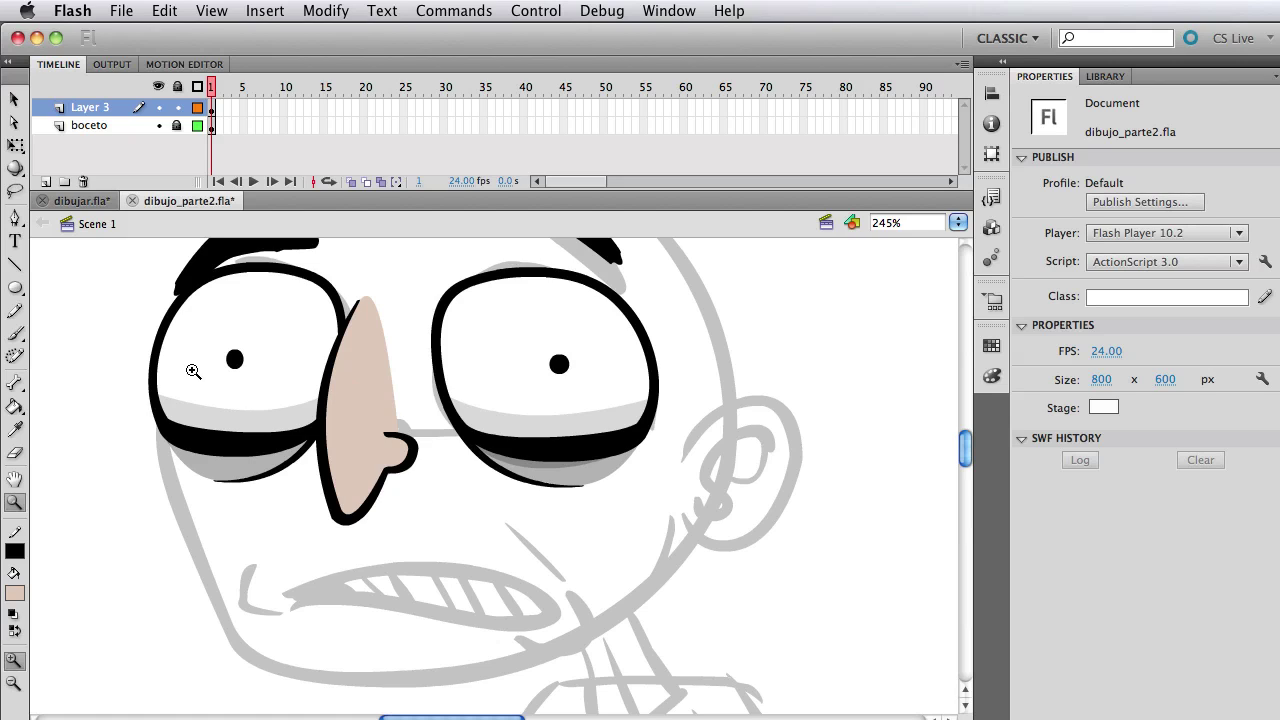
{"action": "left_click", "coordinate": [15, 288]}
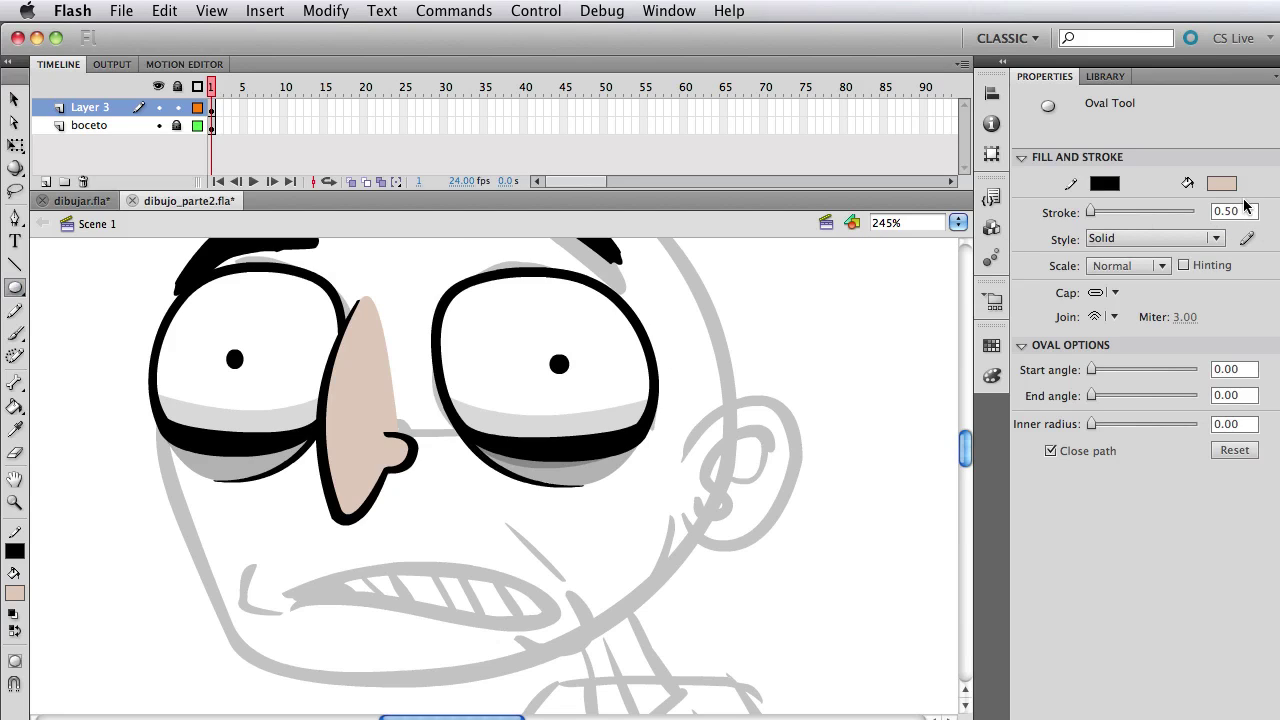
{"action": "left_click_drag", "start_coordinate": [1246, 209], "coordinate": [1189, 205]}
{"action": "type", "text": "4"}
{"action": "key", "text": "Return"}
{"action": "left_click_drag", "start_coordinate": [689, 394], "coordinate": [816, 553]}
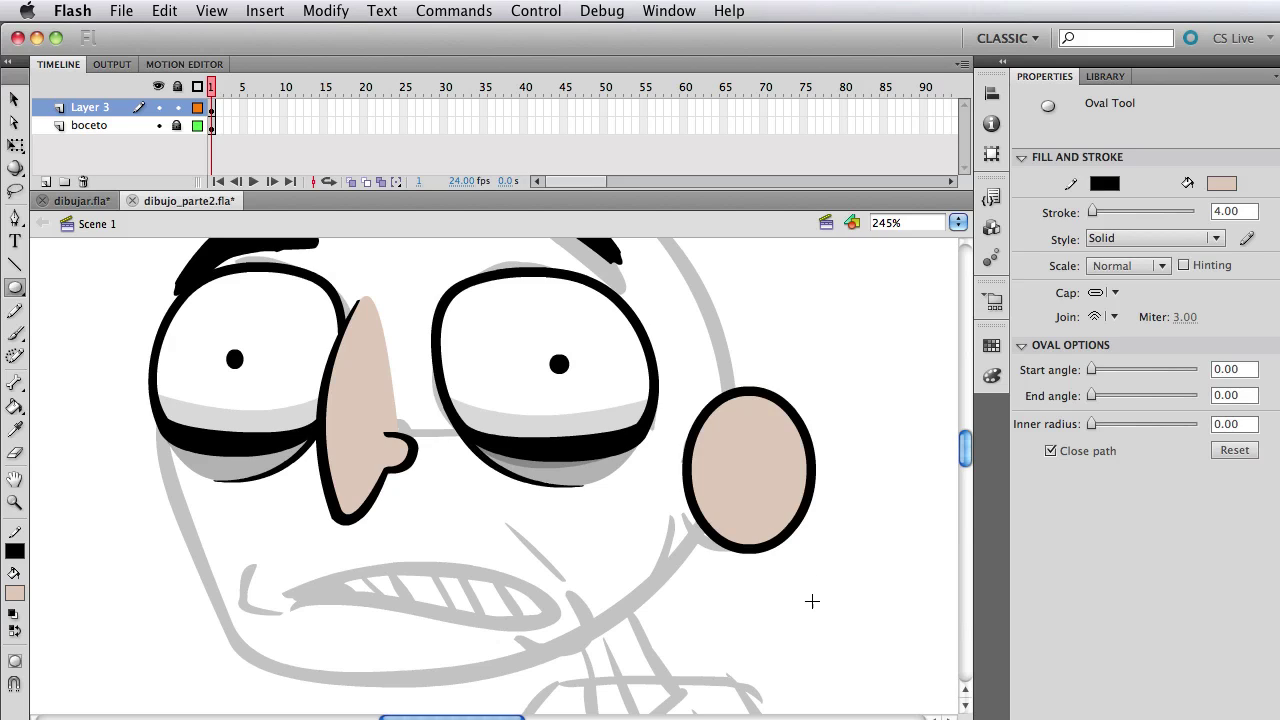
Step: Reshape the ear oval's outline into a rounded upper part that curves inward to a narrow lobe, following the sketch
{"action": "left_click", "coordinate": [14, 99]}
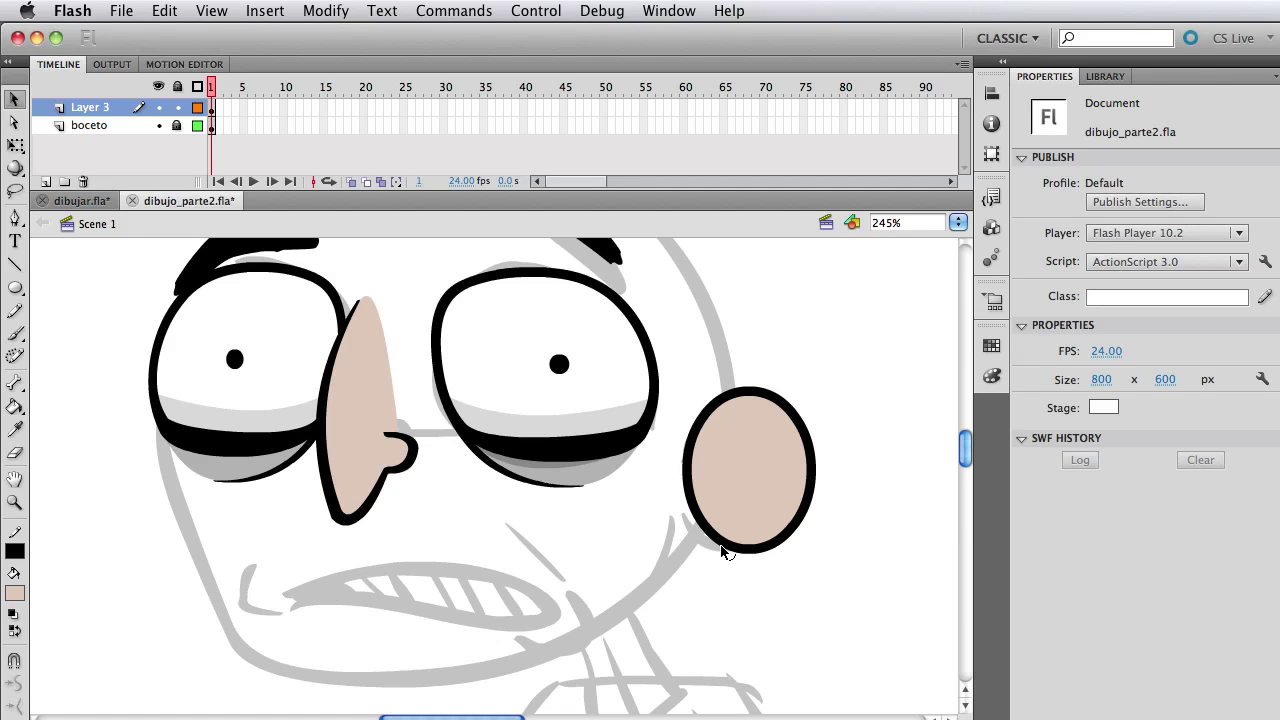
{"action": "mouse_move", "coordinate": [717, 552]}
{"action": "left_mouse_down"}
{"action": "mouse_move", "coordinate": [780, 544]}
{"action": "mouse_move", "coordinate": [801, 522]}
{"action": "mouse_move", "coordinate": [734, 543]}
{"action": "left_mouse_up"}
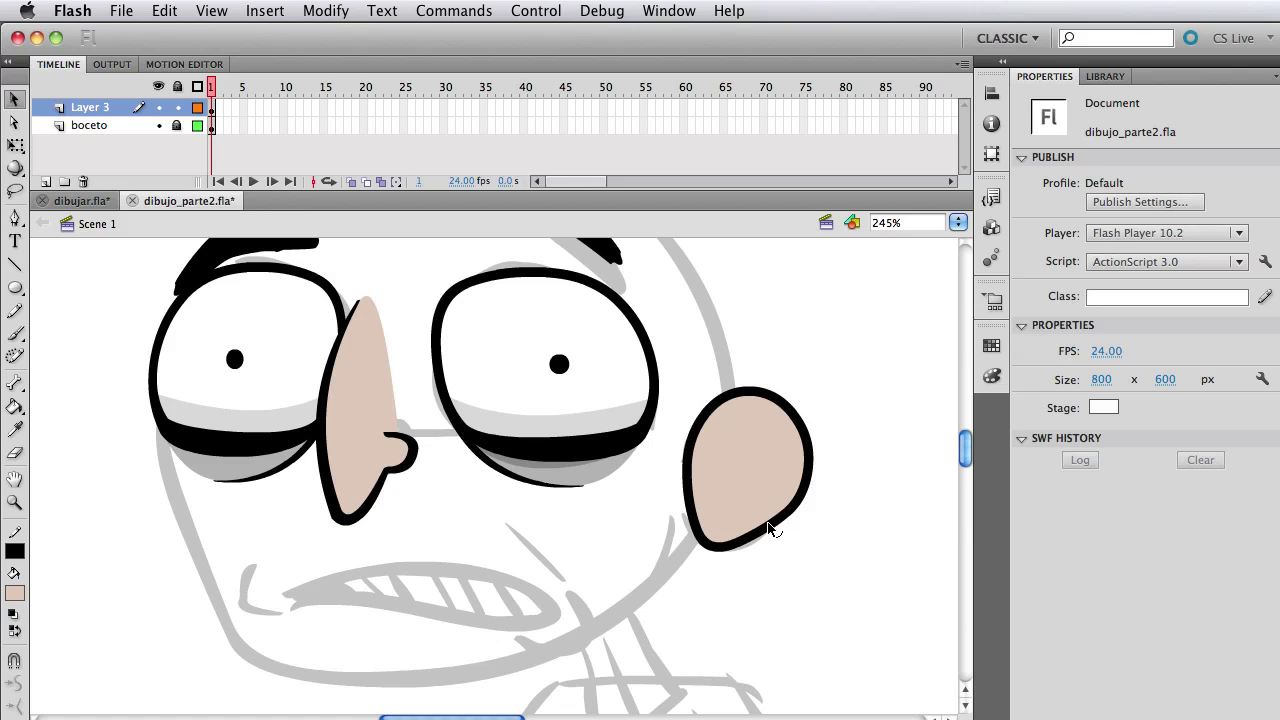
{"action": "left_click_drag", "start_coordinate": [770, 528], "coordinate": [766, 522]}
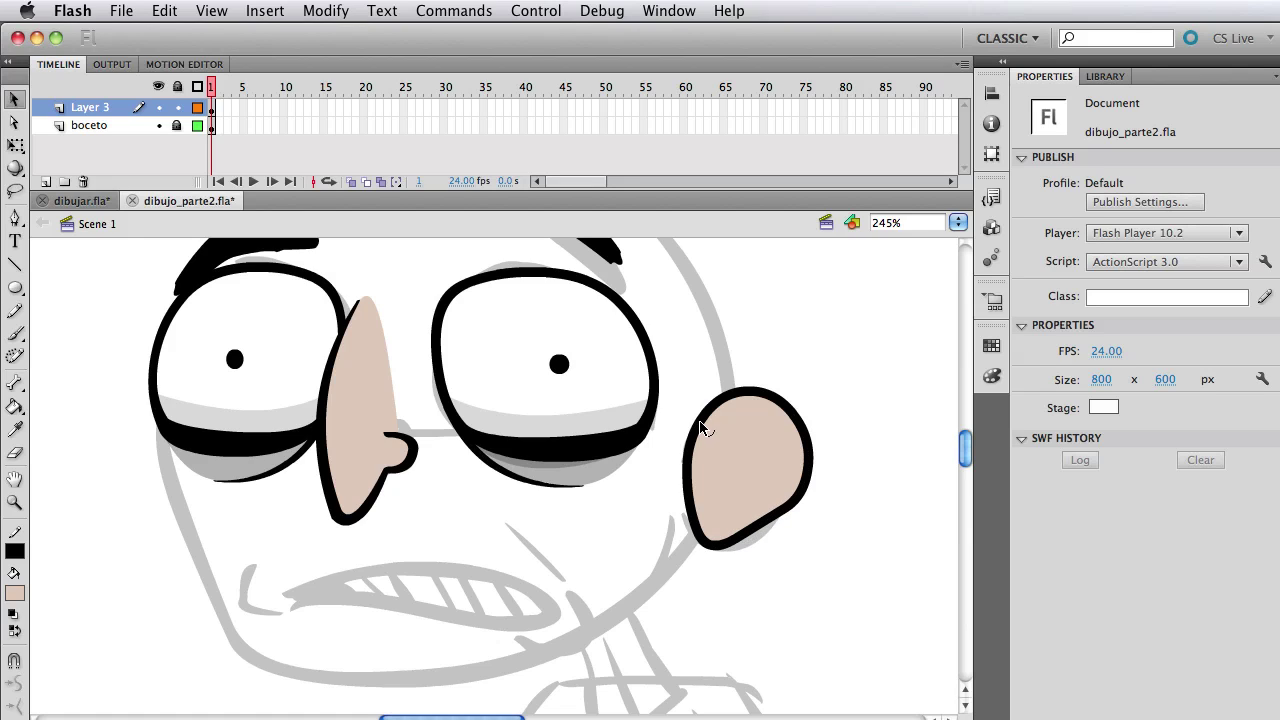
{"action": "left_click_drag", "start_coordinate": [700, 428], "coordinate": [706, 423]}
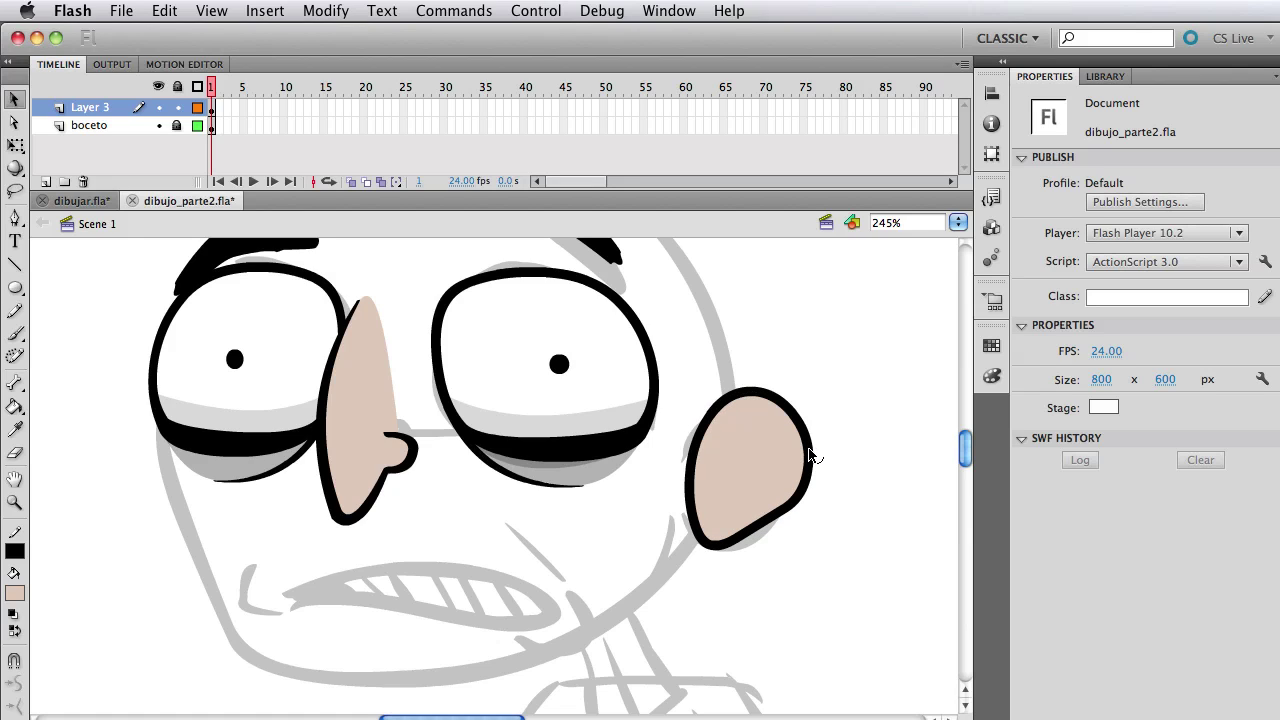
{"action": "left_click_drag", "start_coordinate": [811, 451], "coordinate": [812, 449]}
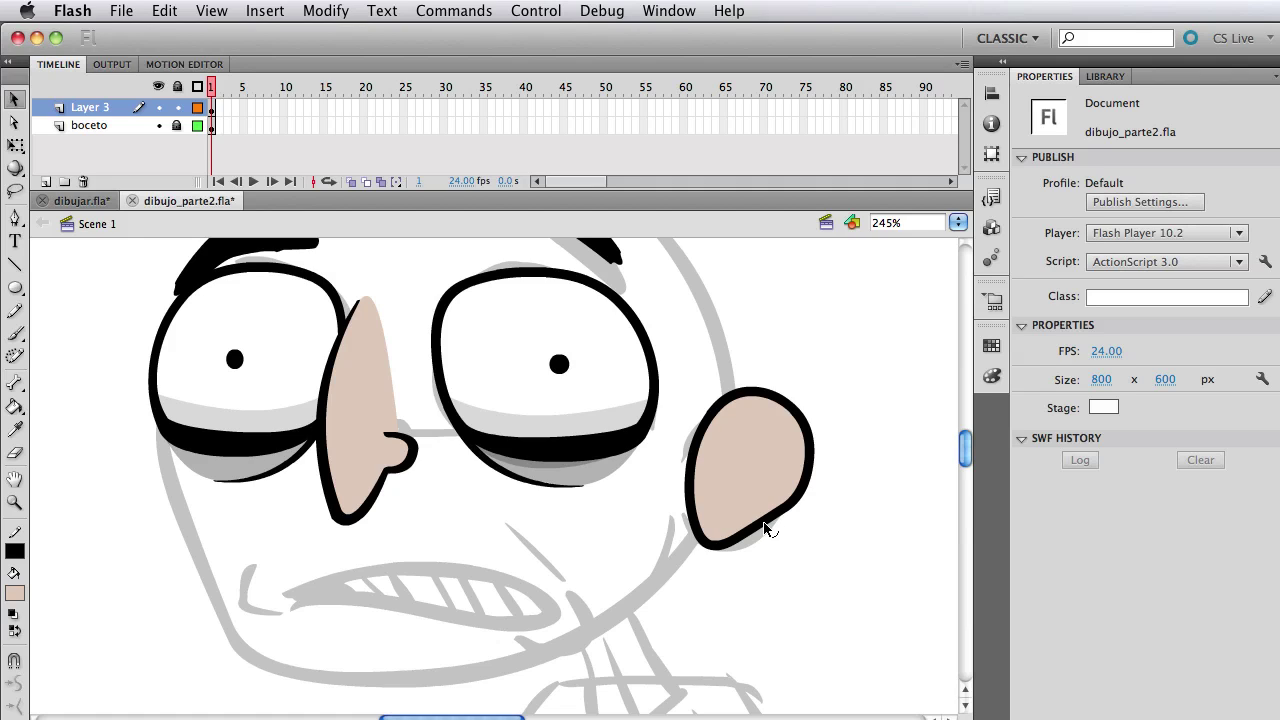
{"action": "left_click_drag", "start_coordinate": [766, 528], "coordinate": [766, 523]}
{"action": "left_click_drag", "start_coordinate": [810, 477], "coordinate": [820, 480]}
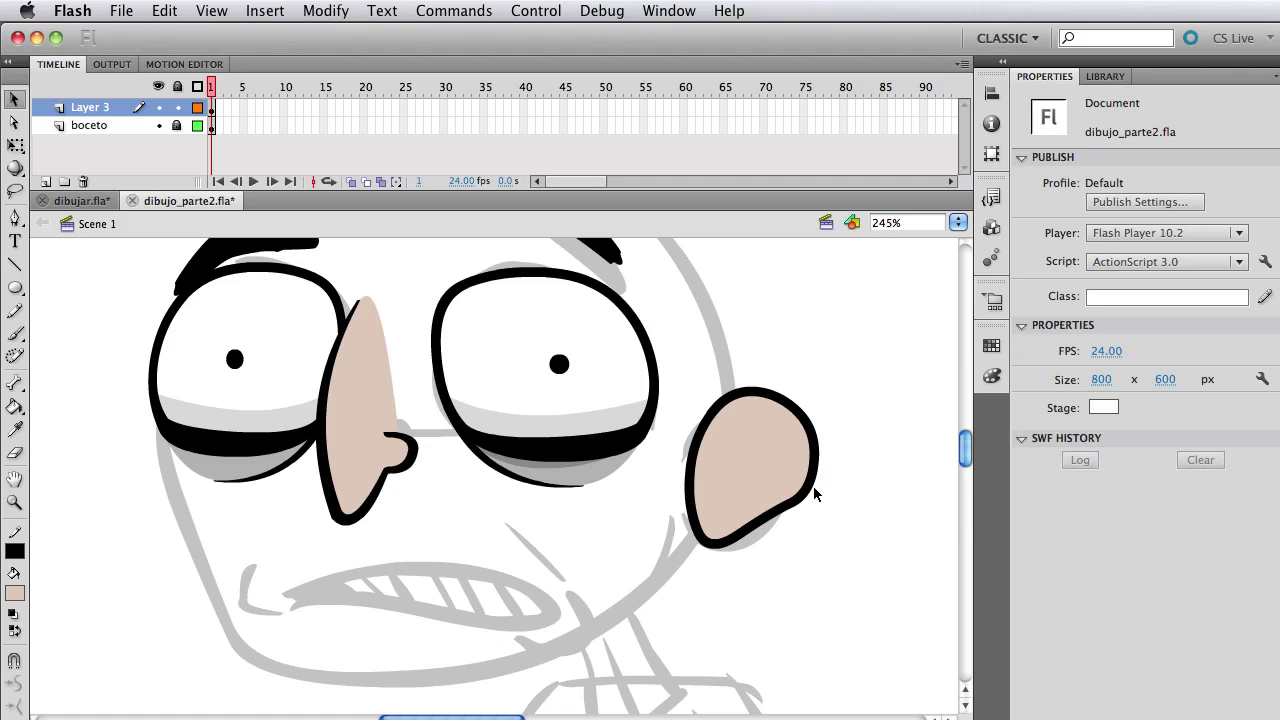
{"action": "left_click_drag", "start_coordinate": [810, 486], "coordinate": [809, 489]}
{"action": "left_click_drag", "start_coordinate": [751, 391], "coordinate": [711, 420]}
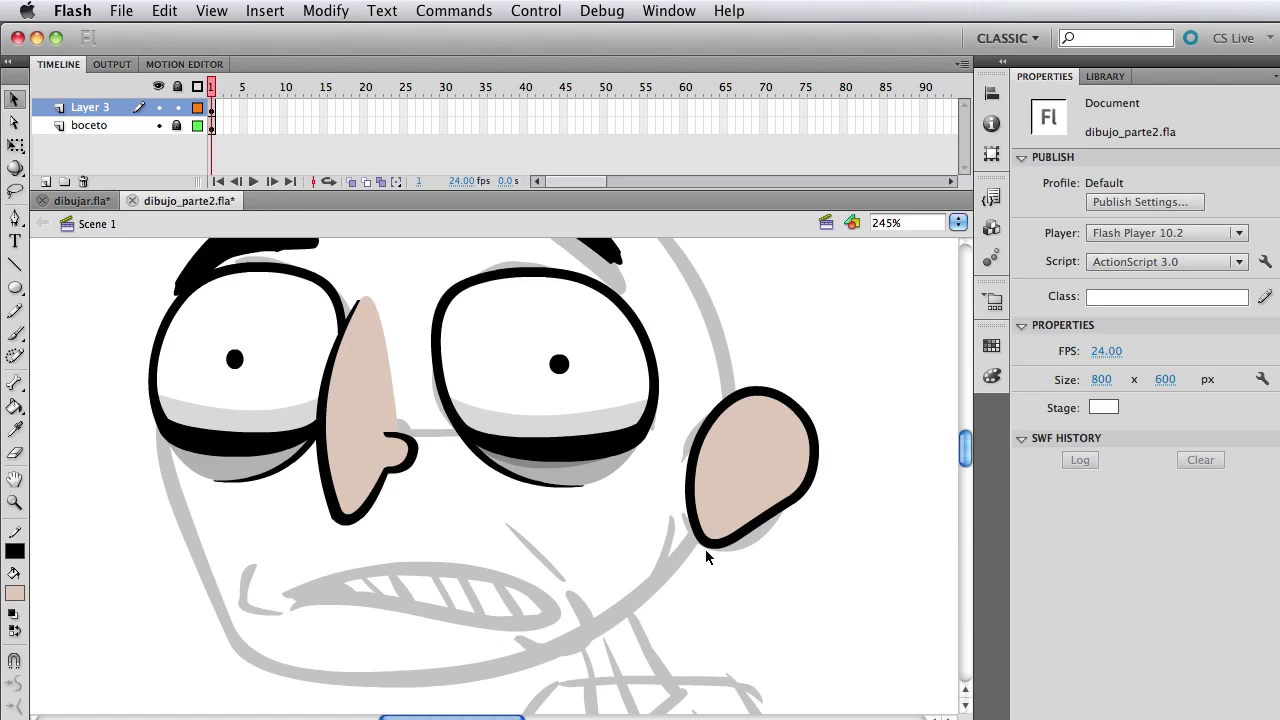
{"action": "left_click_drag", "start_coordinate": [716, 547], "coordinate": [720, 549]}
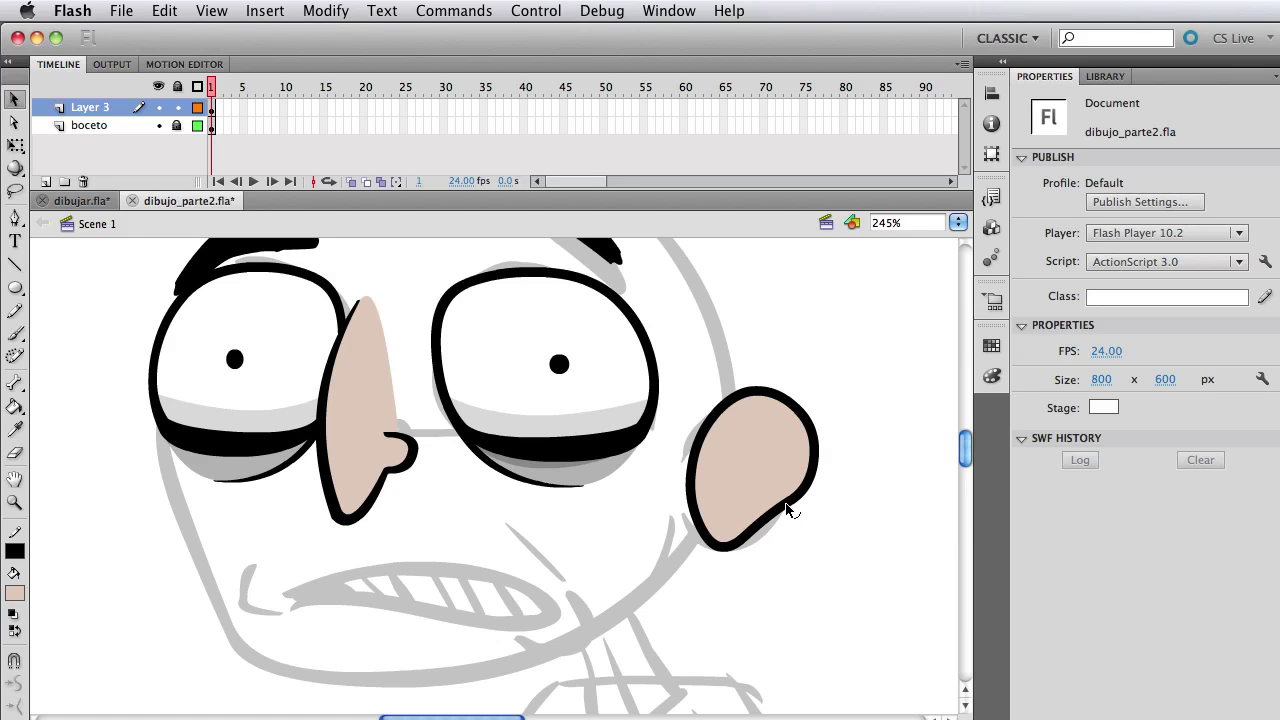
{"action": "left_click_drag", "start_coordinate": [782, 507], "coordinate": [704, 536]}
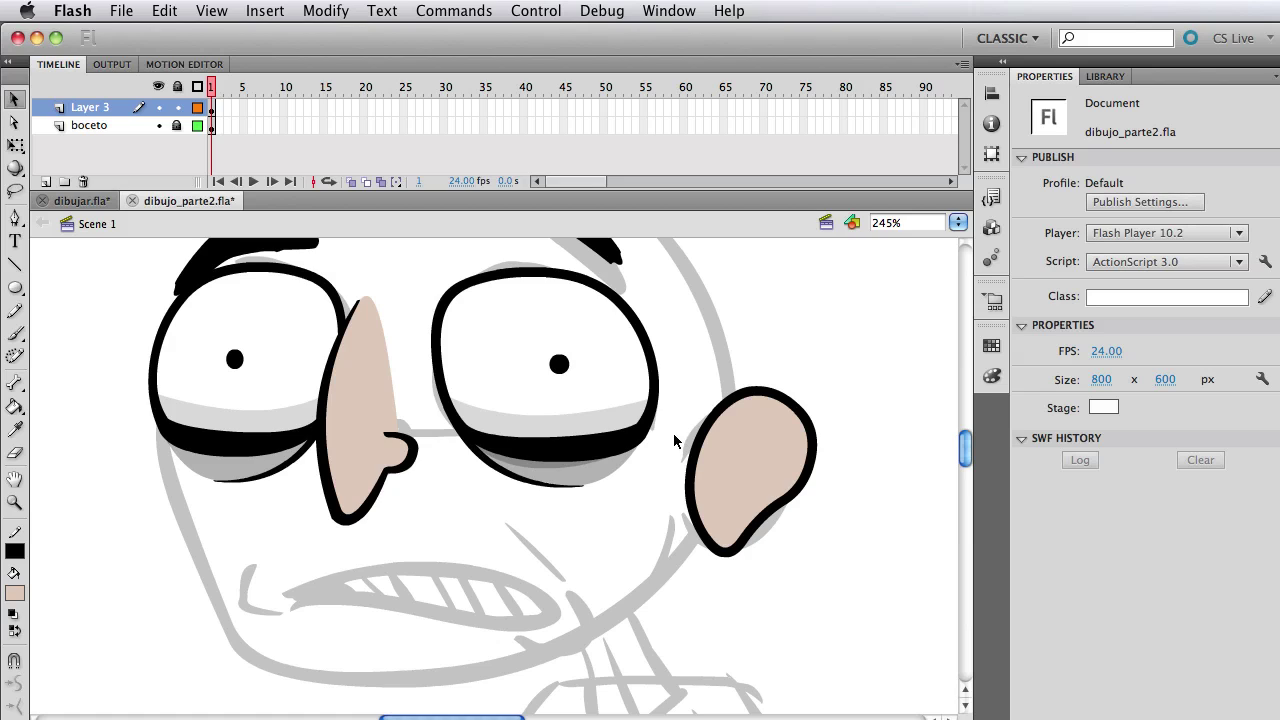
Step: Delete the section of black outline on the ear's inner edge facing the head, keeping the skin fill
{"action": "left_click_drag", "start_coordinate": [673, 433], "coordinate": [710, 519]}
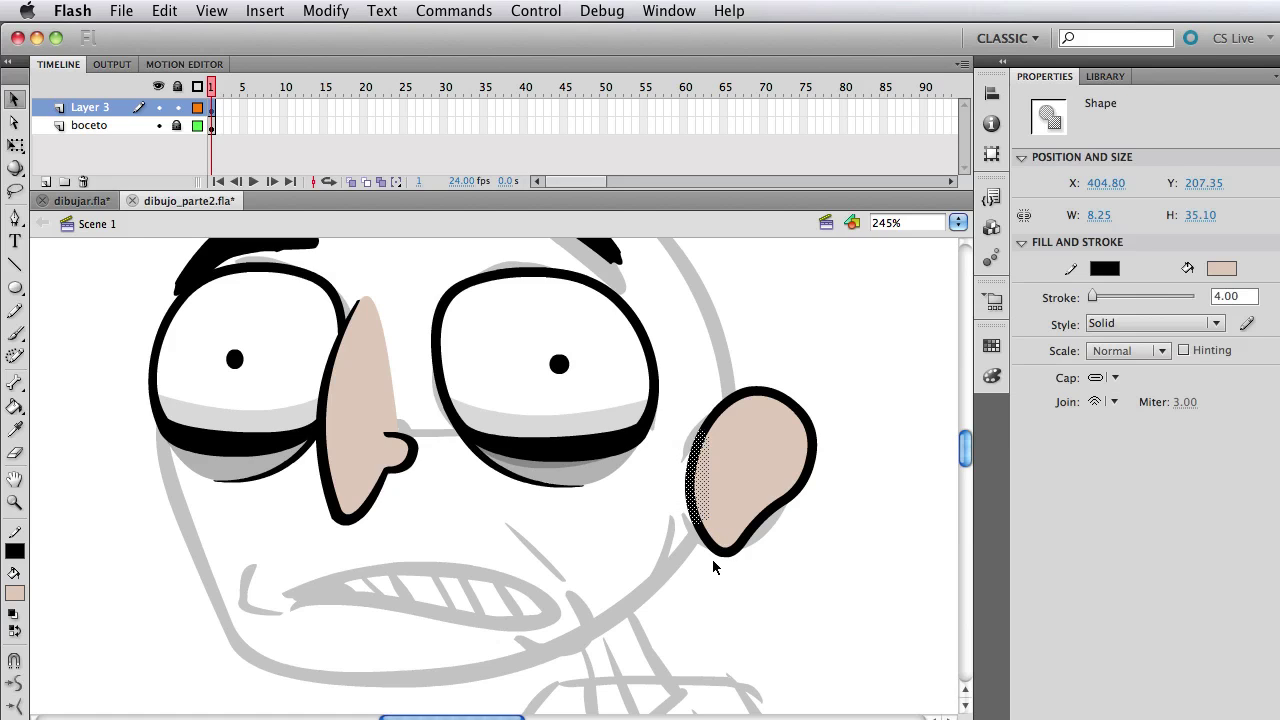
{"action": "left_click", "coordinate": [700, 488], "text": "shift"}
{"action": "key", "text": "Delete"}
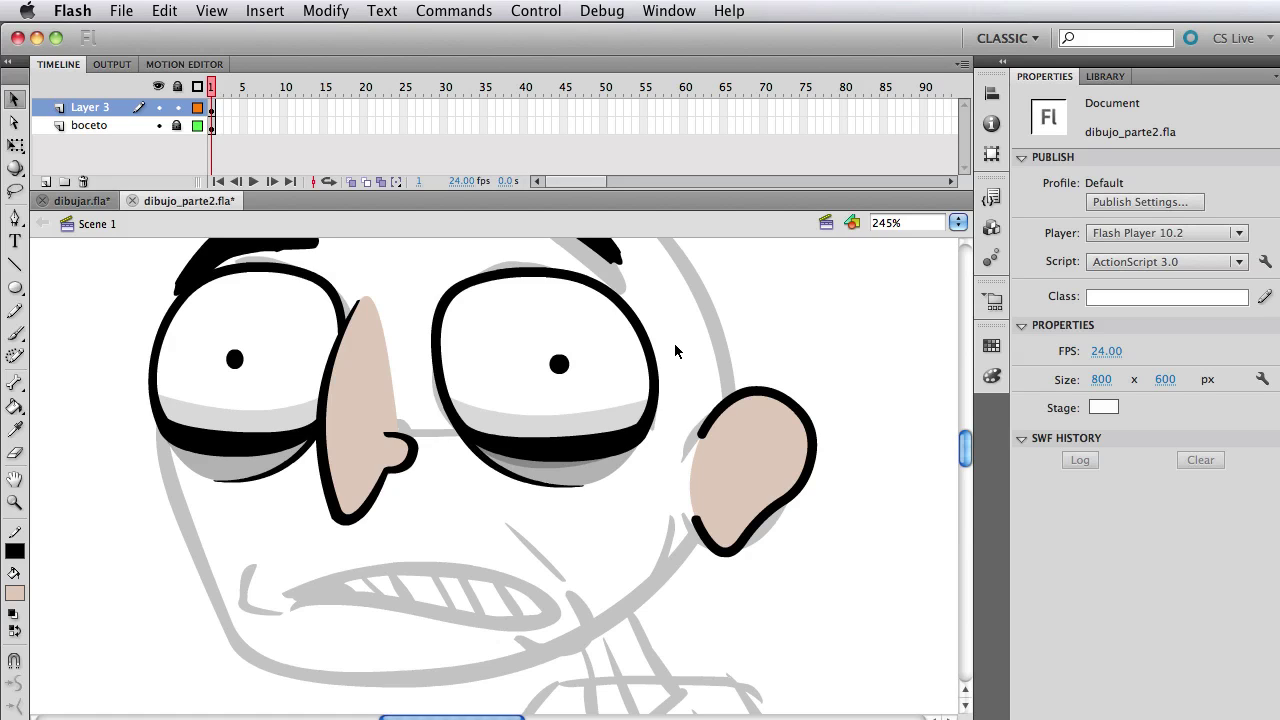
Step: Convert the whole ear, outline and fill, to a graphic symbol named jose_oreja
{"action": "mouse_move", "coordinate": [686, 366]}
{"action": "left_mouse_down"}
{"action": "mouse_move", "coordinate": [880, 623]}
{"action": "mouse_move", "coordinate": [897, 668]}
{"action": "left_mouse_up"}
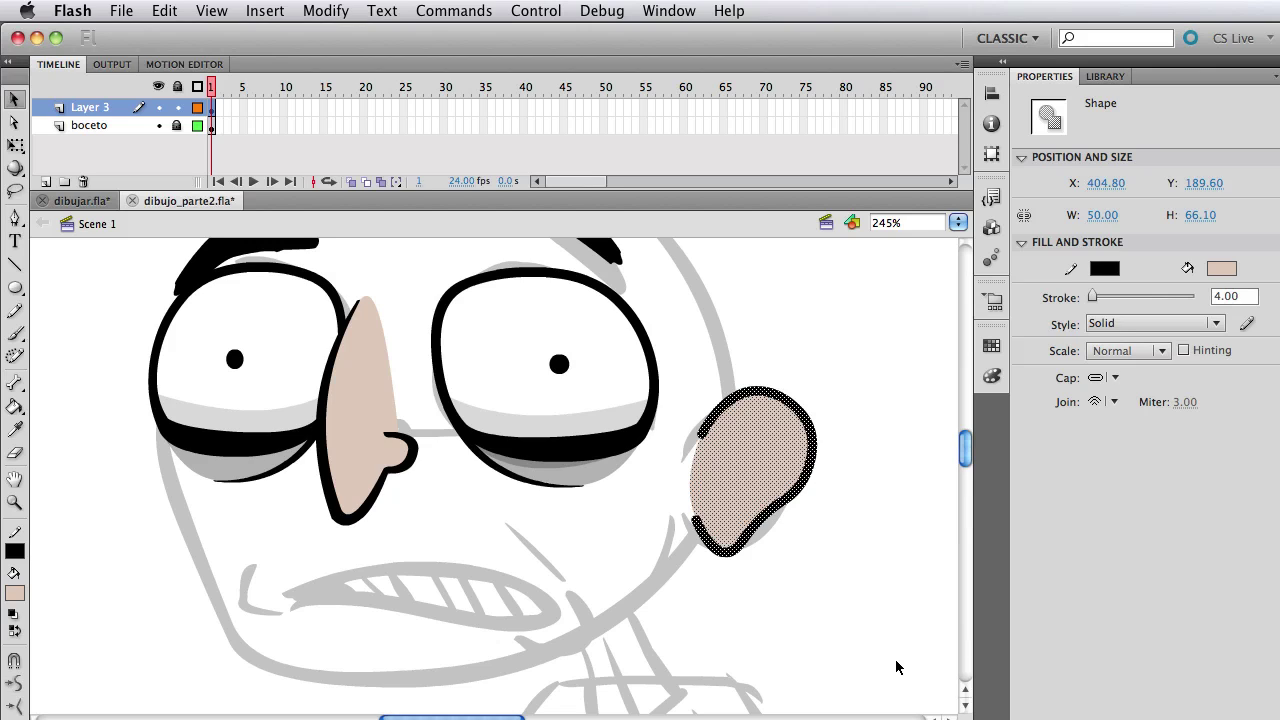
{"action": "left_click", "coordinate": [328, 11]}
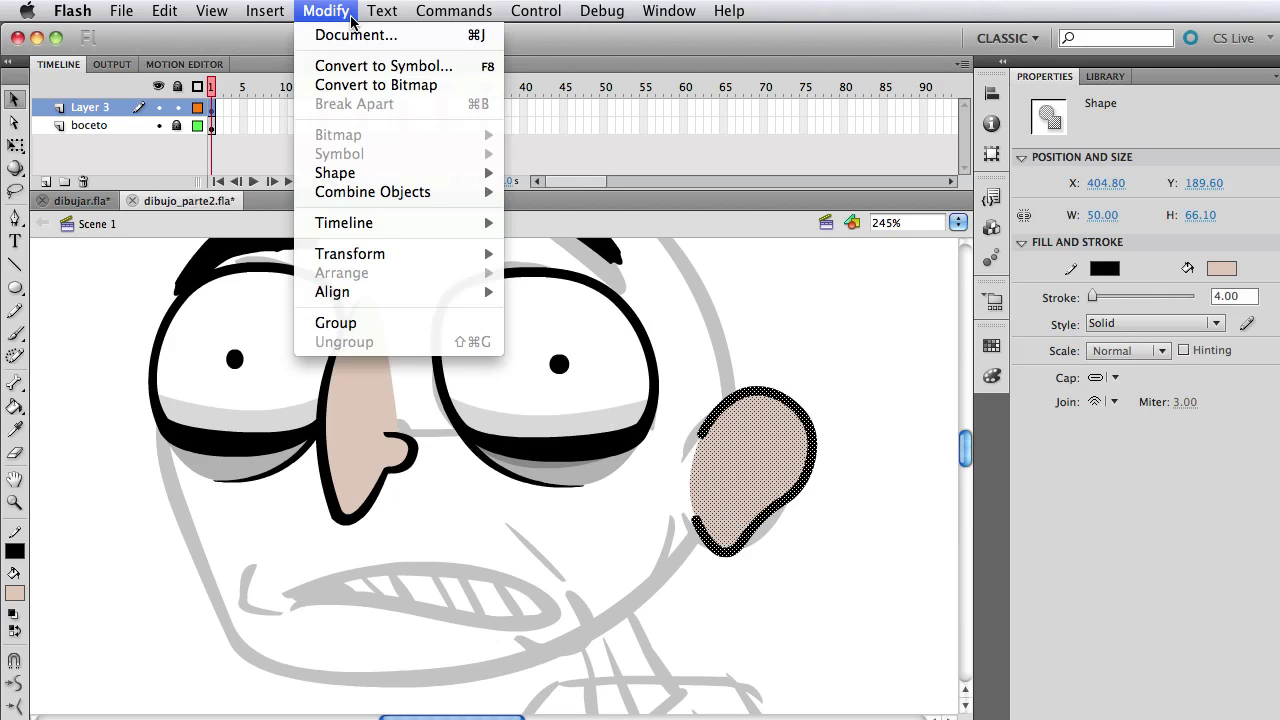
{"action": "left_click", "coordinate": [455, 67]}
{"action": "left_click_drag", "start_coordinate": [400, 523], "coordinate": [437, 503]}
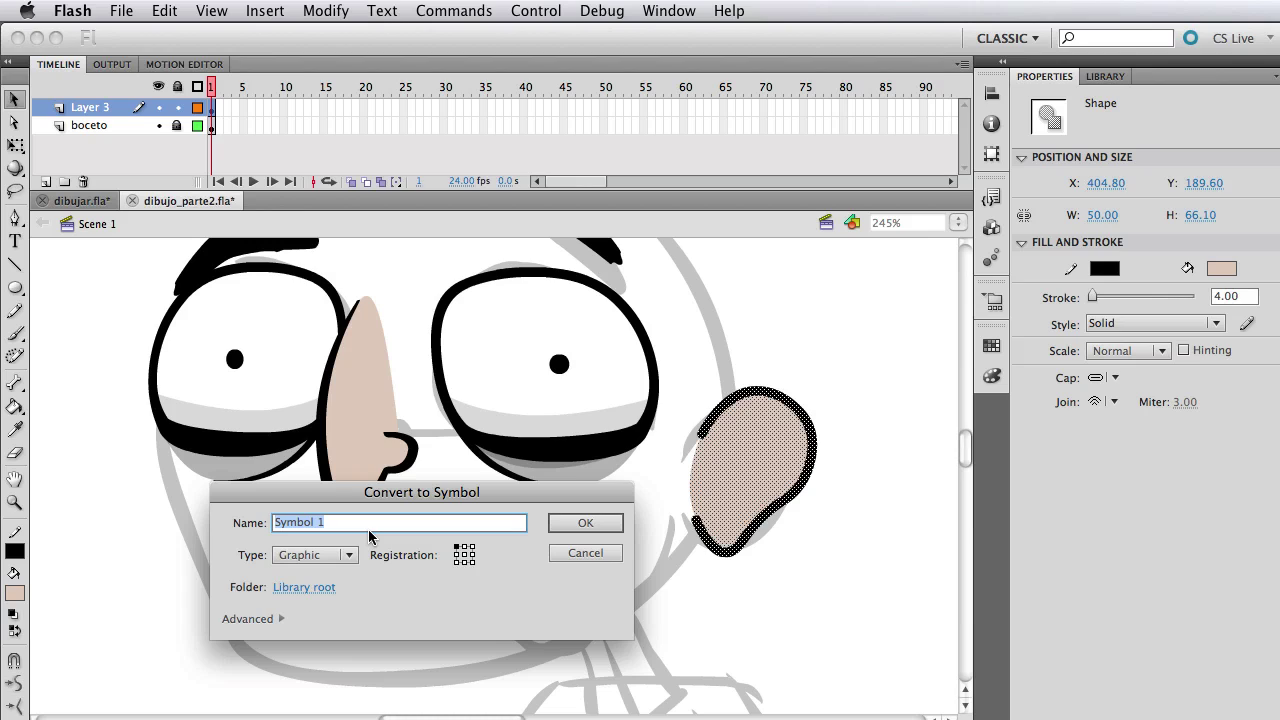
{"action": "type", "text": "jose_oreja"}
{"action": "key", "text": "Return"}
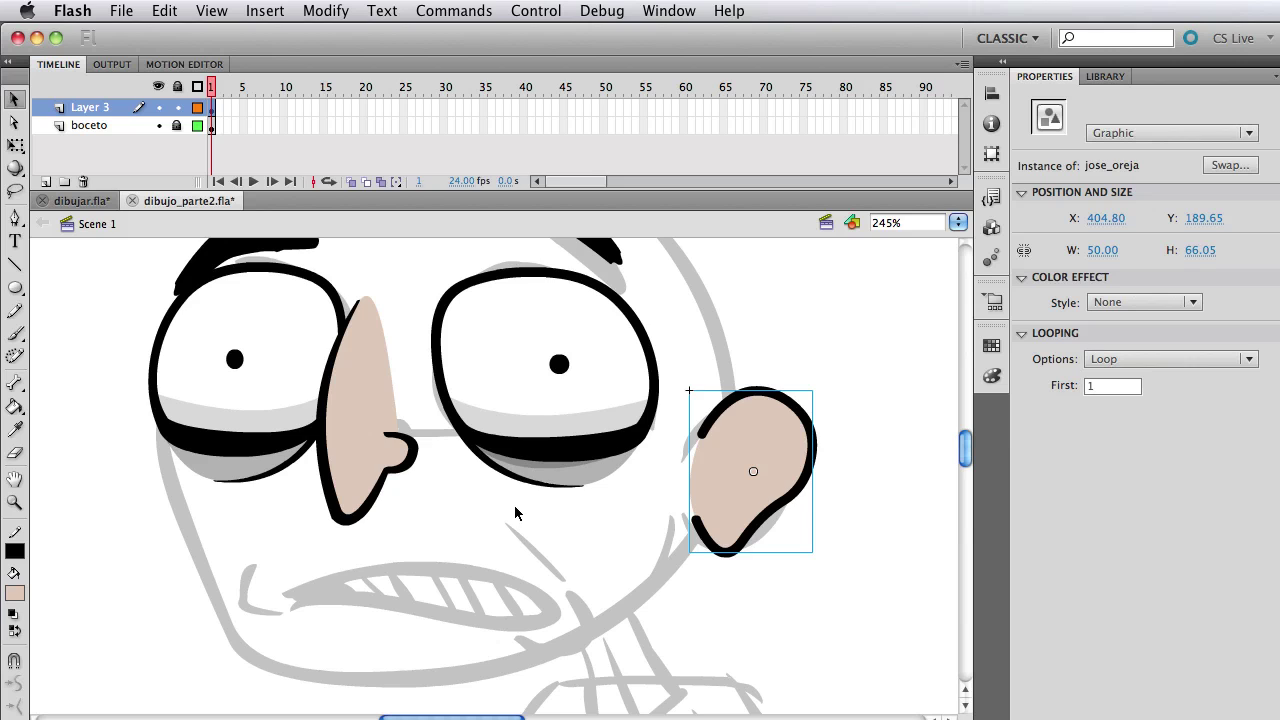
Step: Open the ear symbol for editing and add a new layer above the ear shape
{"action": "double_click", "coordinate": [782, 490]}
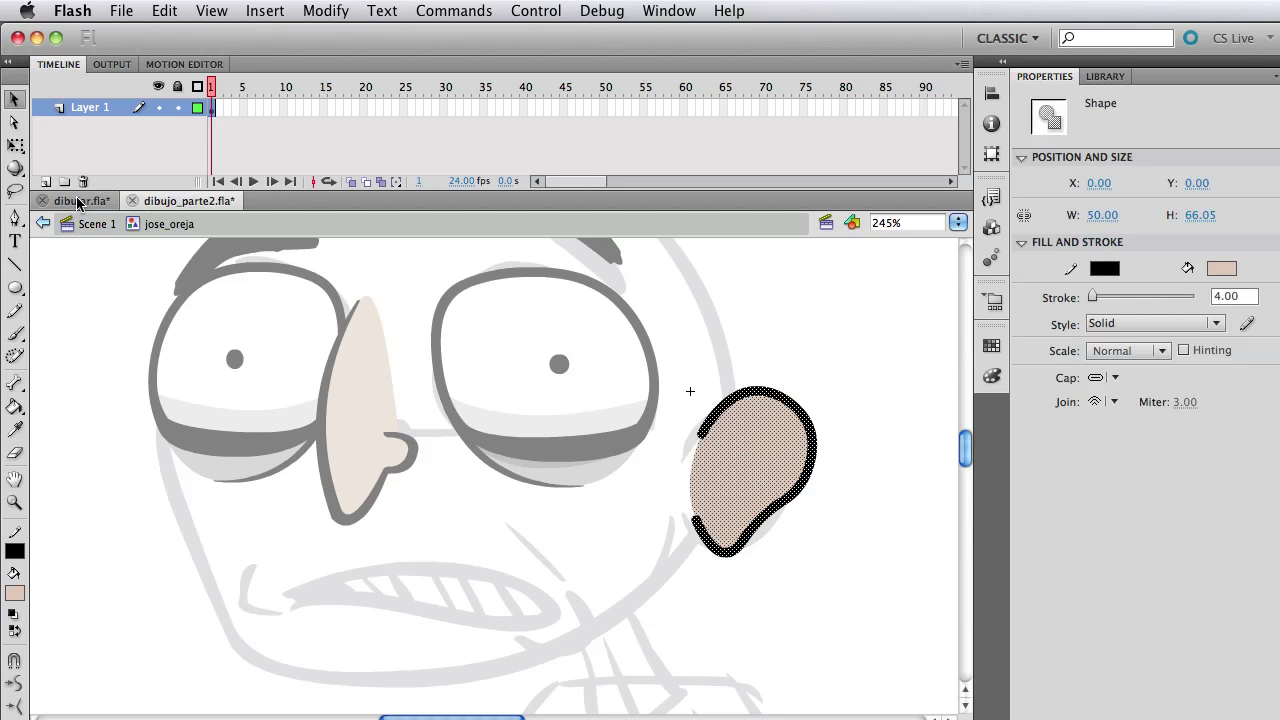
{"action": "left_click", "coordinate": [407, 396]}
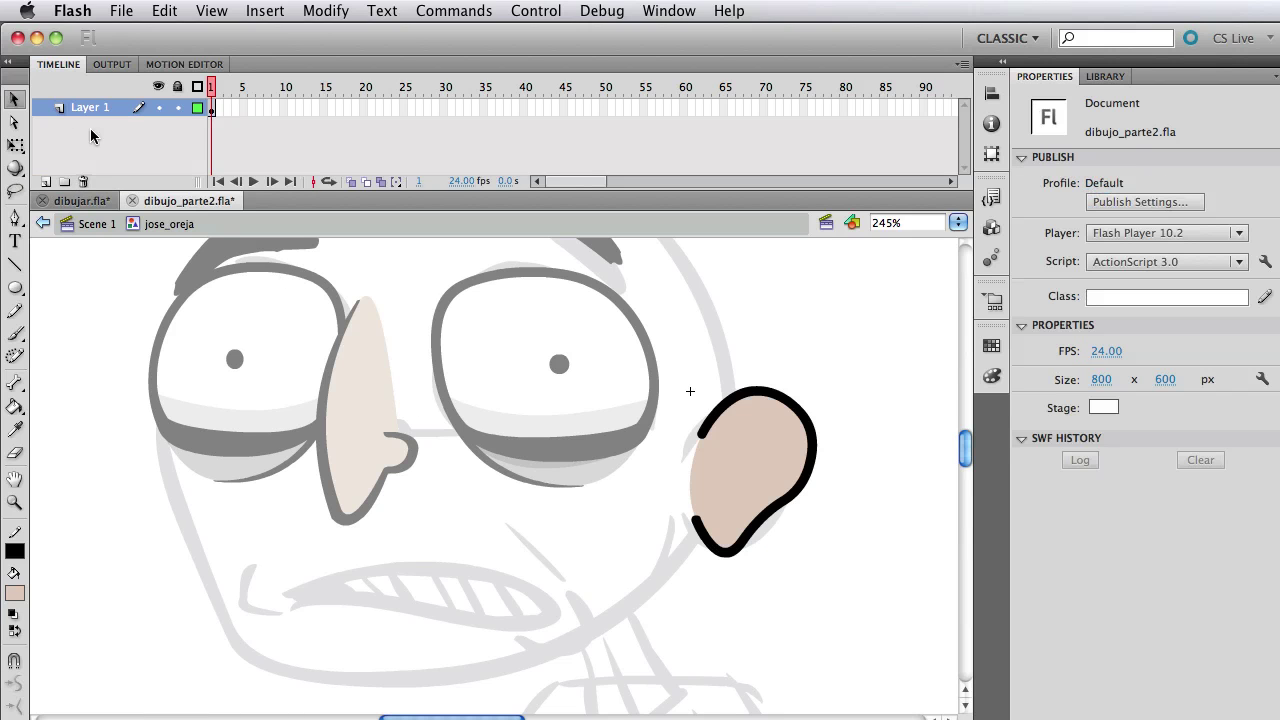
{"action": "left_click", "coordinate": [46, 181]}
Step: Draw a straight black line with a stroke of 2.5 across the upper part of the ear on the new layer
{"action": "key", "text": "z"}
{"action": "left_click_drag", "start_coordinate": [490, 294], "coordinate": [898, 634]}
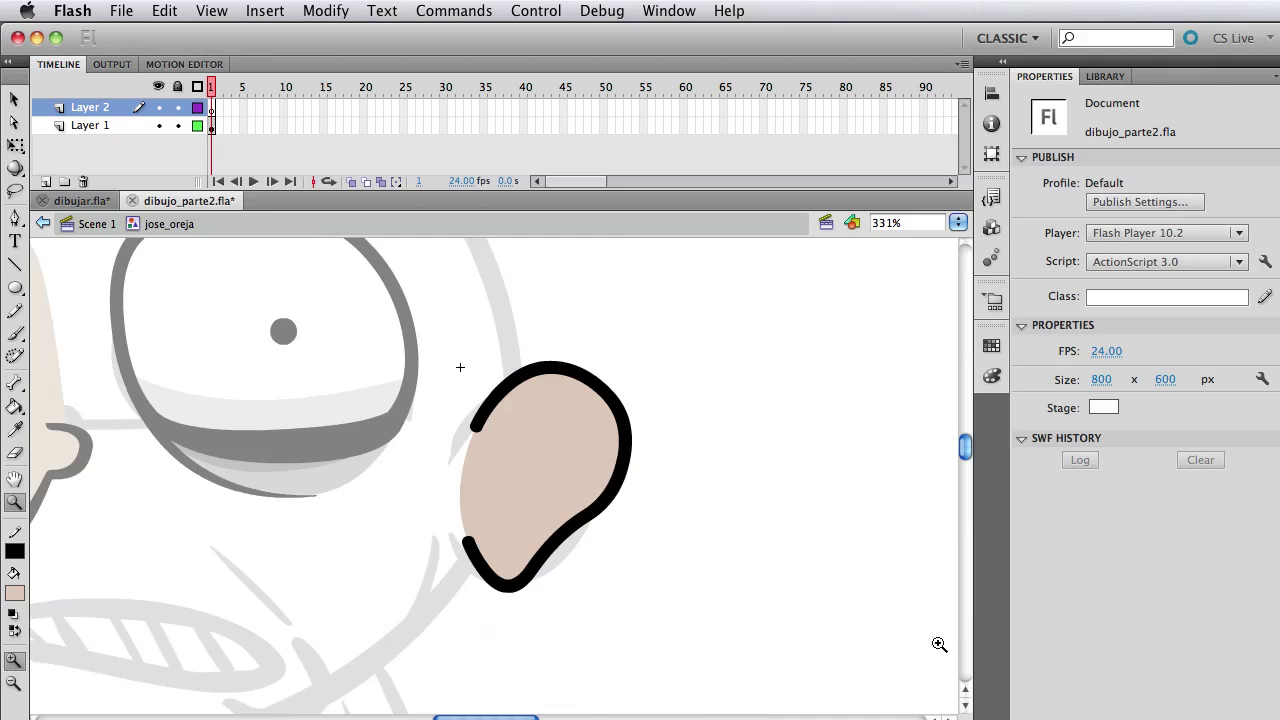
{"action": "left_click_drag", "start_coordinate": [238, 287], "coordinate": [727, 615]}
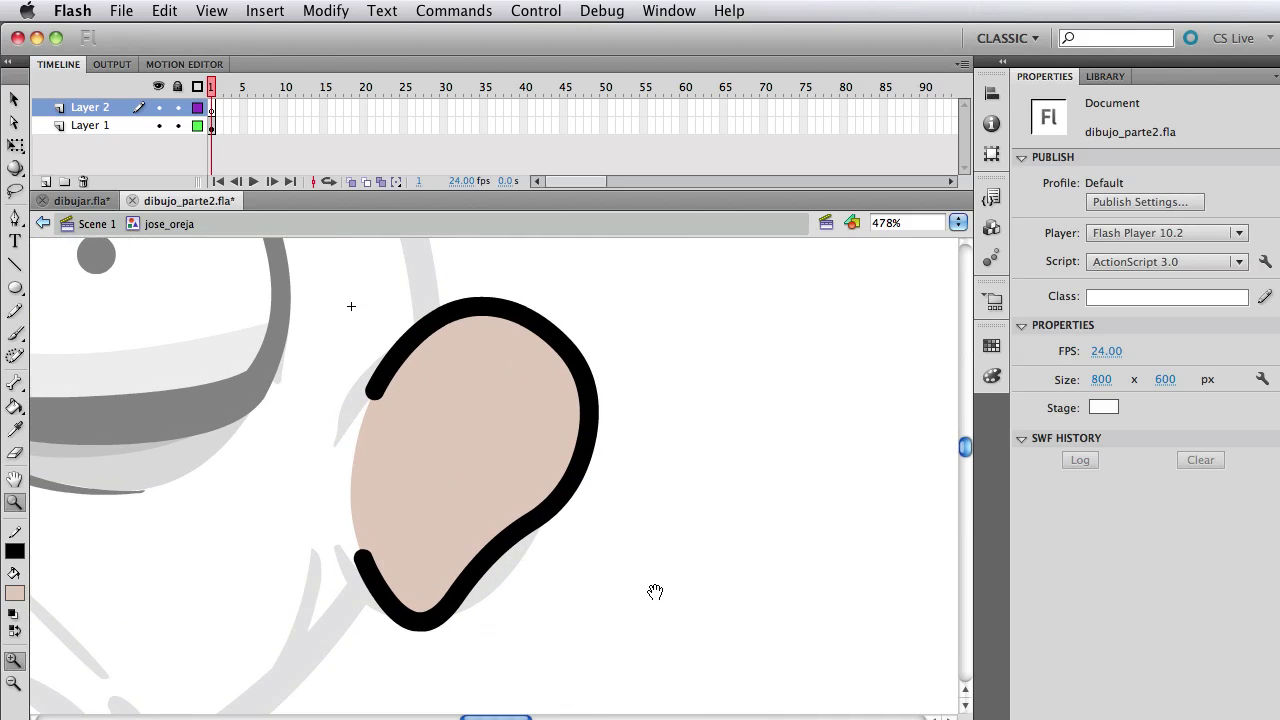
{"action": "left_click", "coordinate": [17, 266]}
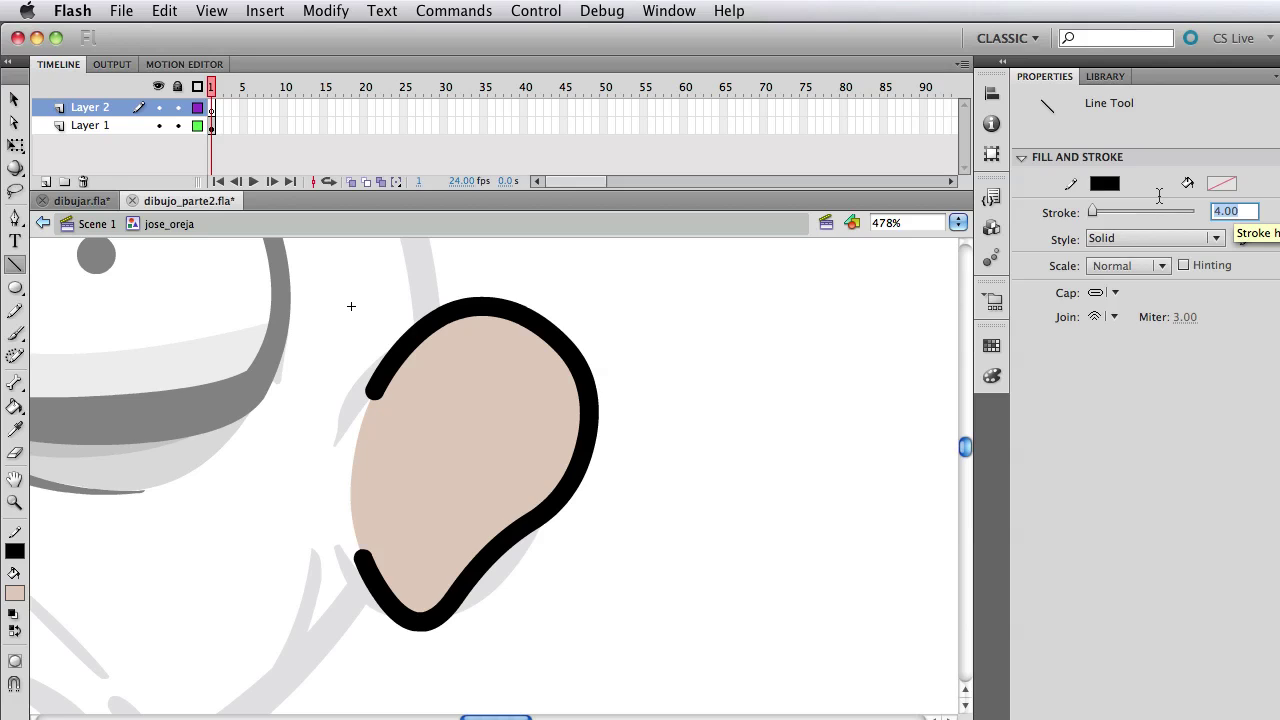
{"action": "type", "text": "2.5"}
{"action": "key", "text": "Return"}
{"action": "left_click_drag", "start_coordinate": [561, 398], "coordinate": [392, 422]}
{"action": "key", "text": "v"}
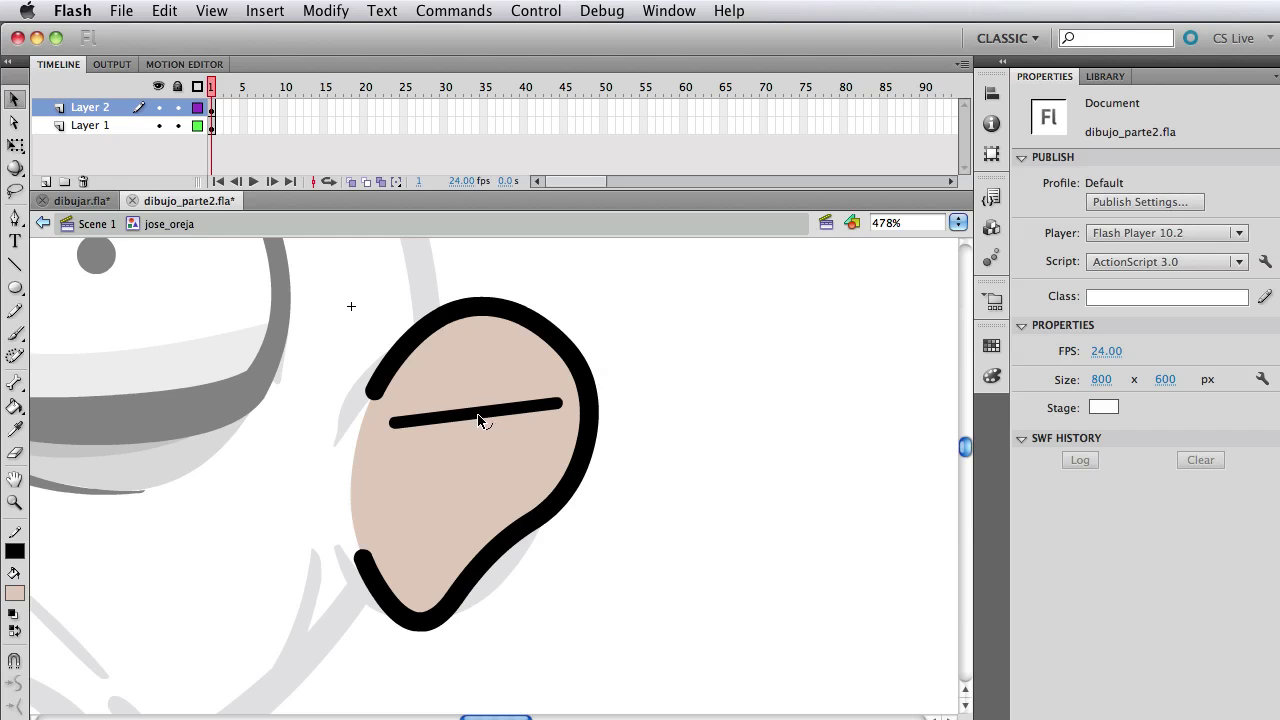
Step: Bend the upper line inside the ear into an arch and add a second line curving down from its head-side end
{"action": "left_click_drag", "start_coordinate": [476, 420], "coordinate": [485, 350]}
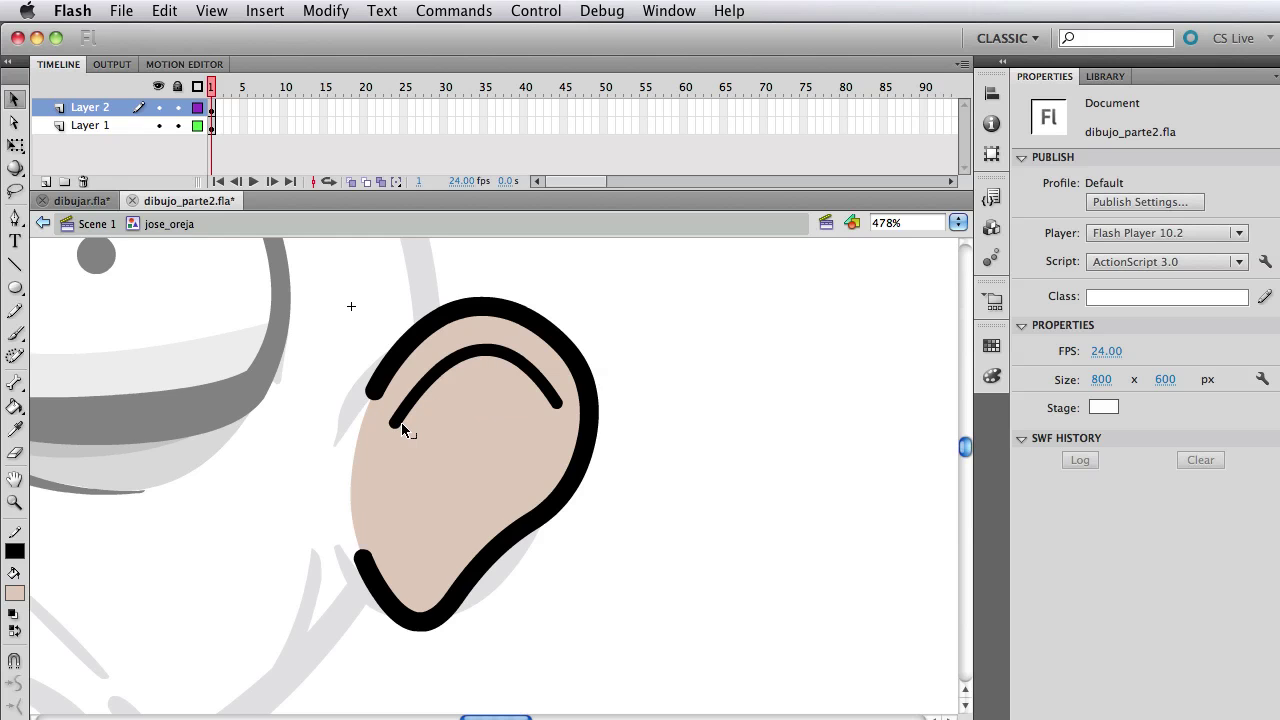
{"action": "mouse_move", "coordinate": [400, 421]}
{"action": "left_mouse_down"}
{"action": "mouse_move", "coordinate": [405, 444]}
{"action": "mouse_move", "coordinate": [403, 425]}
{"action": "left_mouse_up"}
{"action": "left_click_drag", "start_coordinate": [277, 436], "coordinate": [269, 471]}
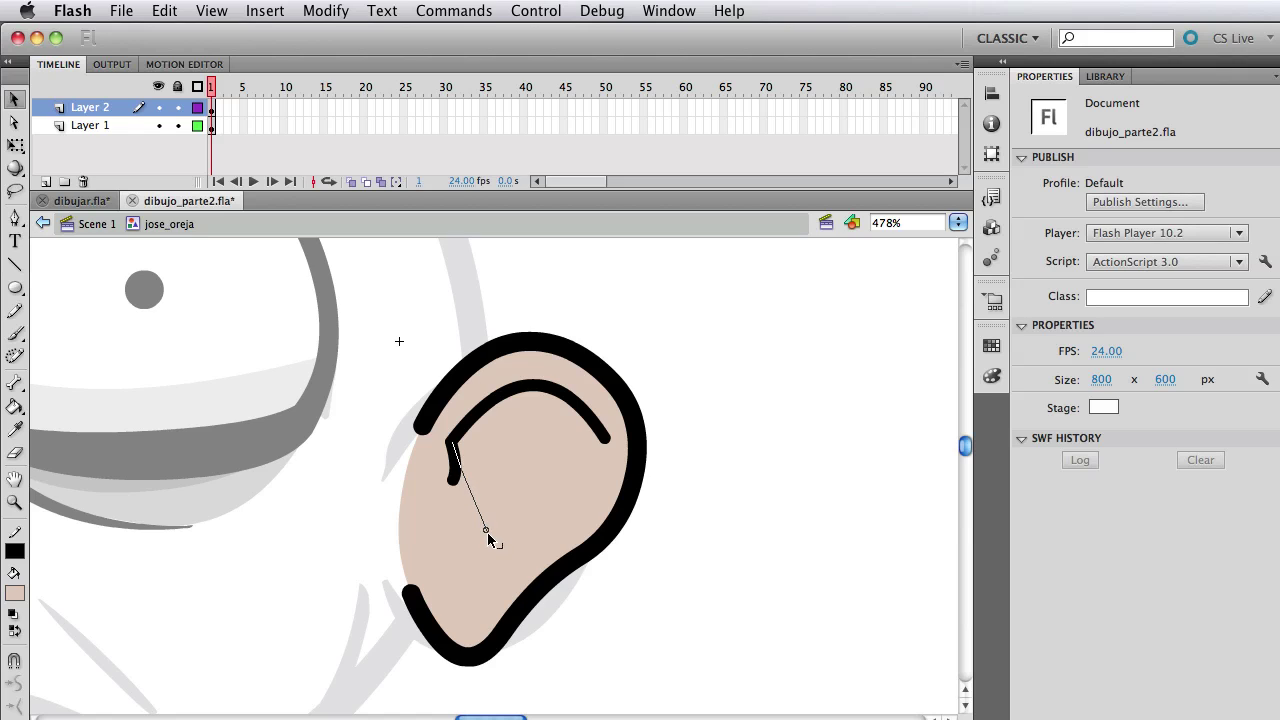
{"action": "left_click_drag", "start_coordinate": [489, 523], "coordinate": [473, 560]}
{"action": "mouse_move", "coordinate": [466, 515]}
{"action": "left_mouse_down"}
{"action": "mouse_move", "coordinate": [517, 500]}
{"action": "mouse_move", "coordinate": [514, 490]}
{"action": "mouse_move", "coordinate": [530, 514]}
{"action": "left_mouse_up"}
{"action": "left_click_drag", "start_coordinate": [487, 474], "coordinate": [523, 492]}
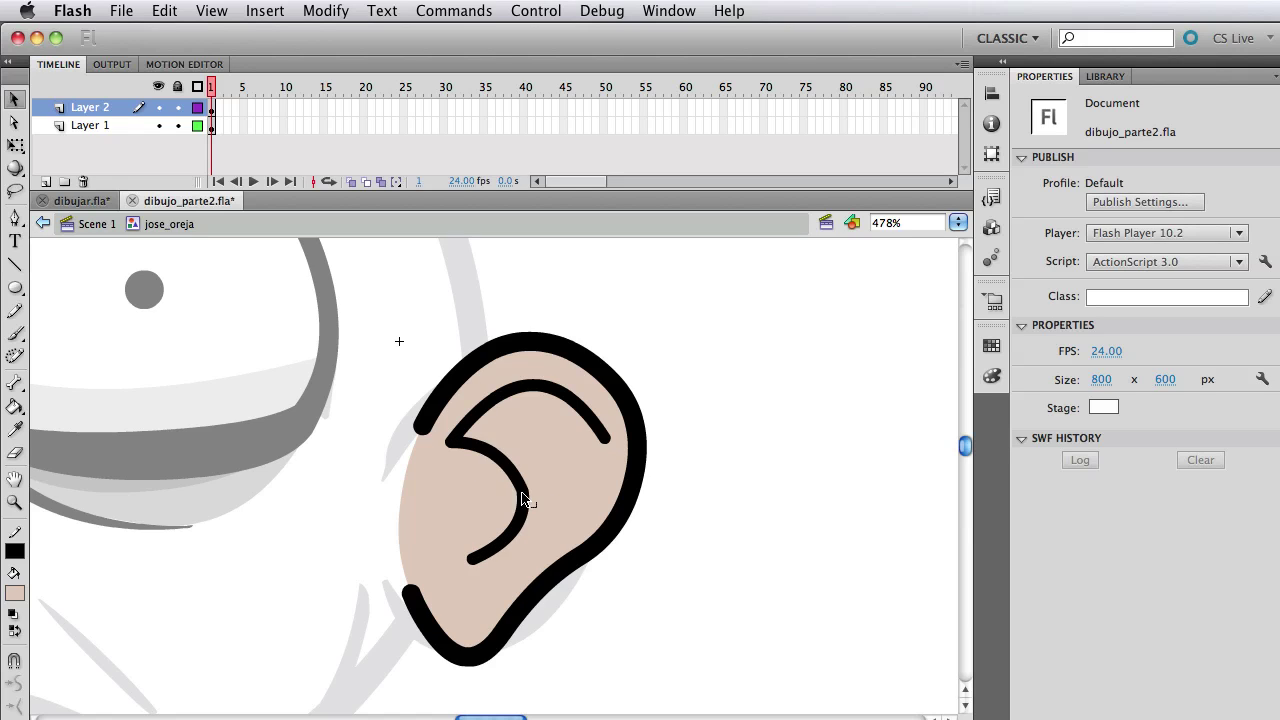
Step: Refine the inner ear lines by rounding the lower curve, adjusting their shared corner and shortening the outer end of the arch
{"action": "left_click_drag", "start_coordinate": [490, 451], "coordinate": [502, 452]}
{"action": "mouse_move", "coordinate": [525, 517]}
{"action": "left_mouse_down"}
{"action": "mouse_move", "coordinate": [480, 563]}
{"action": "mouse_move", "coordinate": [513, 528]}
{"action": "left_mouse_up"}
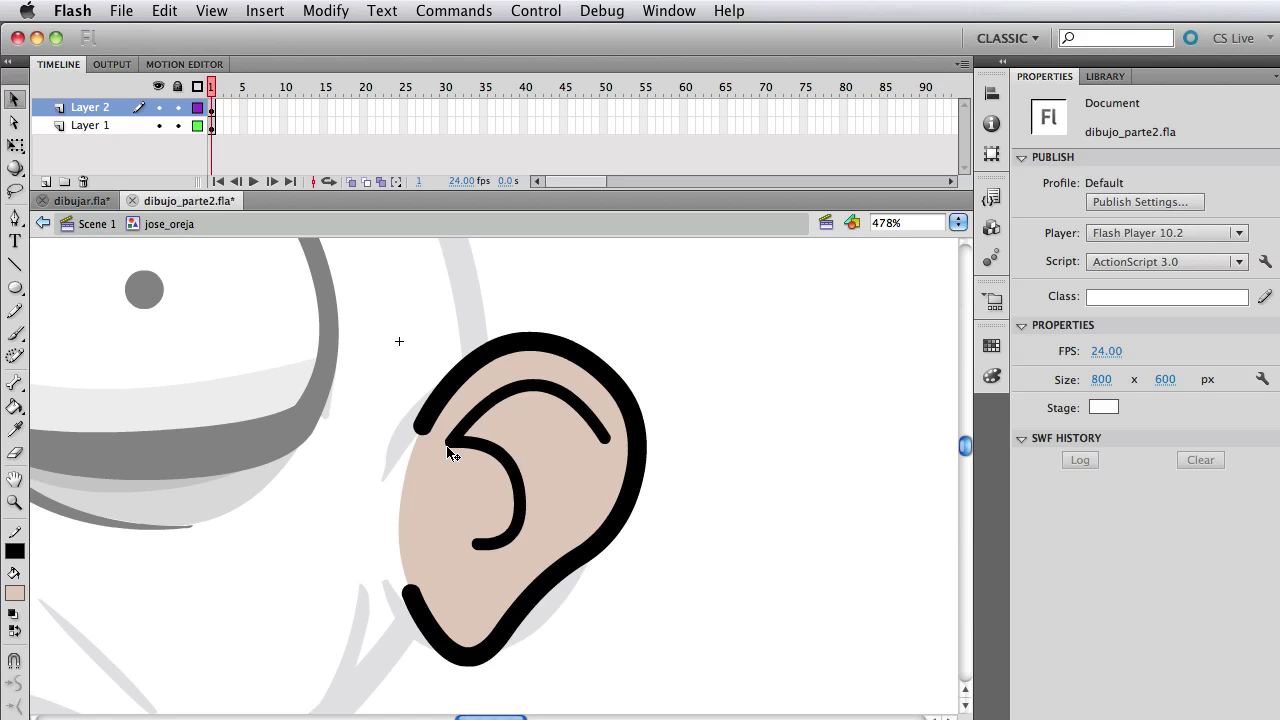
{"action": "left_click_drag", "start_coordinate": [450, 445], "coordinate": [457, 449]}
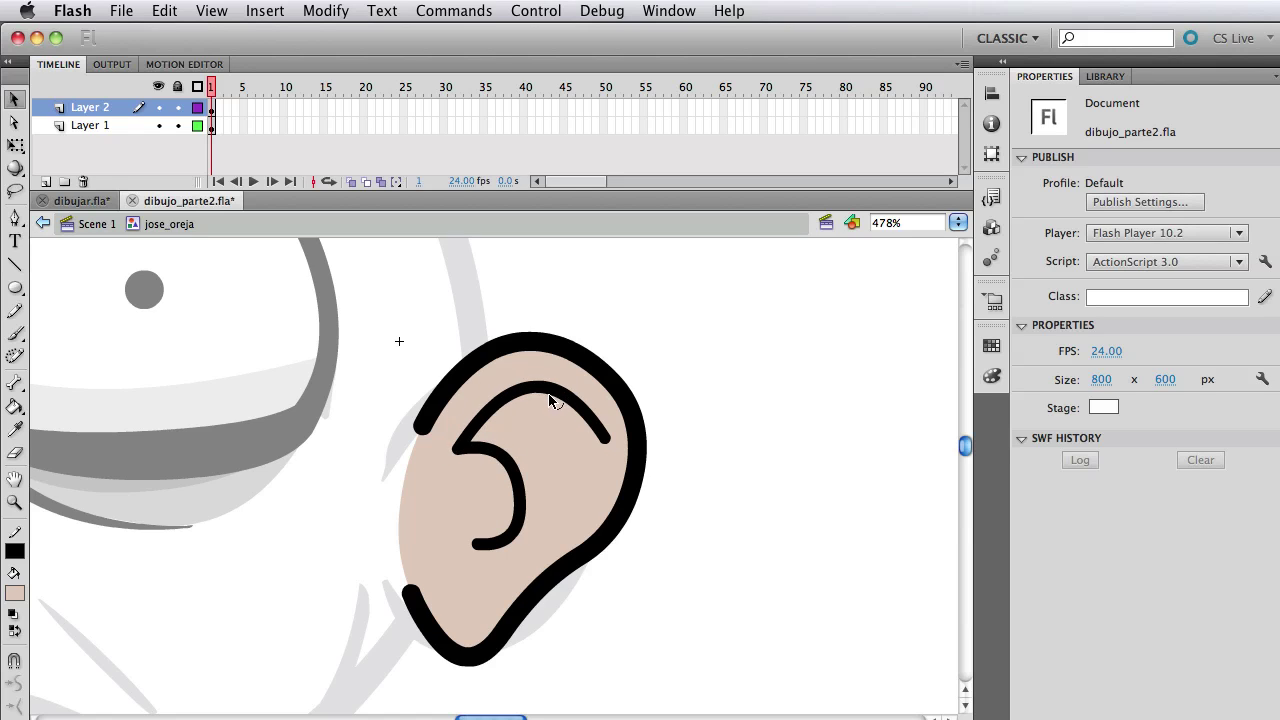
{"action": "mouse_move", "coordinate": [548, 393]}
{"action": "left_mouse_down"}
{"action": "mouse_move", "coordinate": [557, 403]}
{"action": "mouse_move", "coordinate": [543, 388]}
{"action": "left_mouse_up"}
{"action": "left_click_drag", "start_coordinate": [604, 438], "coordinate": [539, 390]}
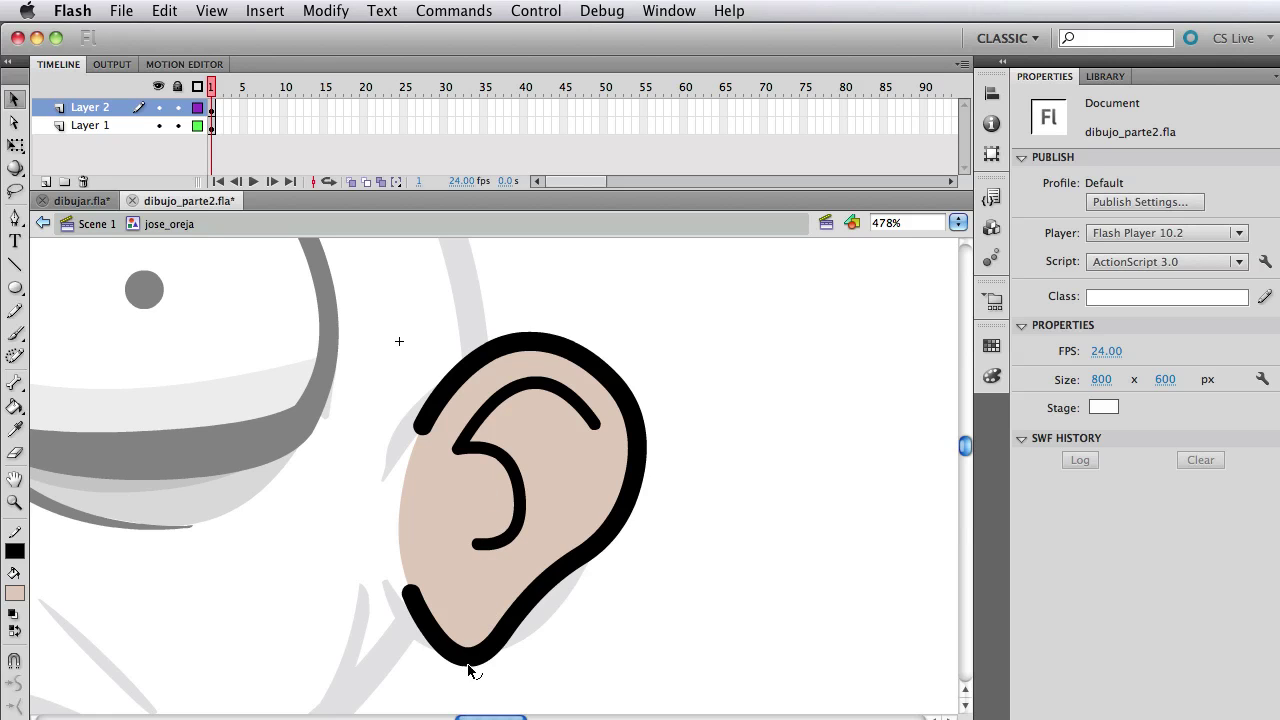
Step: Reshape the bottom of the ear outline, raising the lobe and adjusting the curve on its outer side
{"action": "left_click_drag", "start_coordinate": [468, 664], "coordinate": [472, 642]}
{"action": "left_click_drag", "start_coordinate": [526, 600], "coordinate": [530, 600]}
{"action": "left_click_drag", "start_coordinate": [477, 642], "coordinate": [560, 572]}
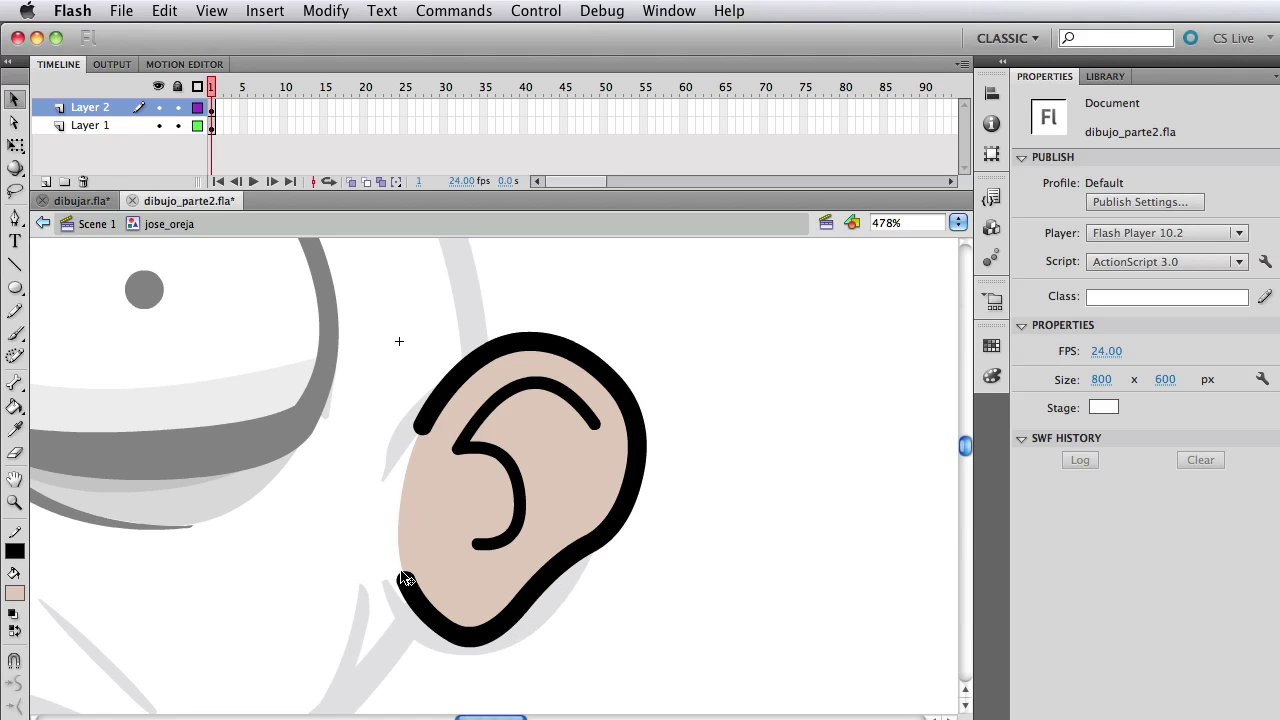
Step: Select the complete ear artwork on both layers and convert its lines to fills
{"action": "left_click_drag", "start_coordinate": [328, 309], "coordinate": [636, 628]}
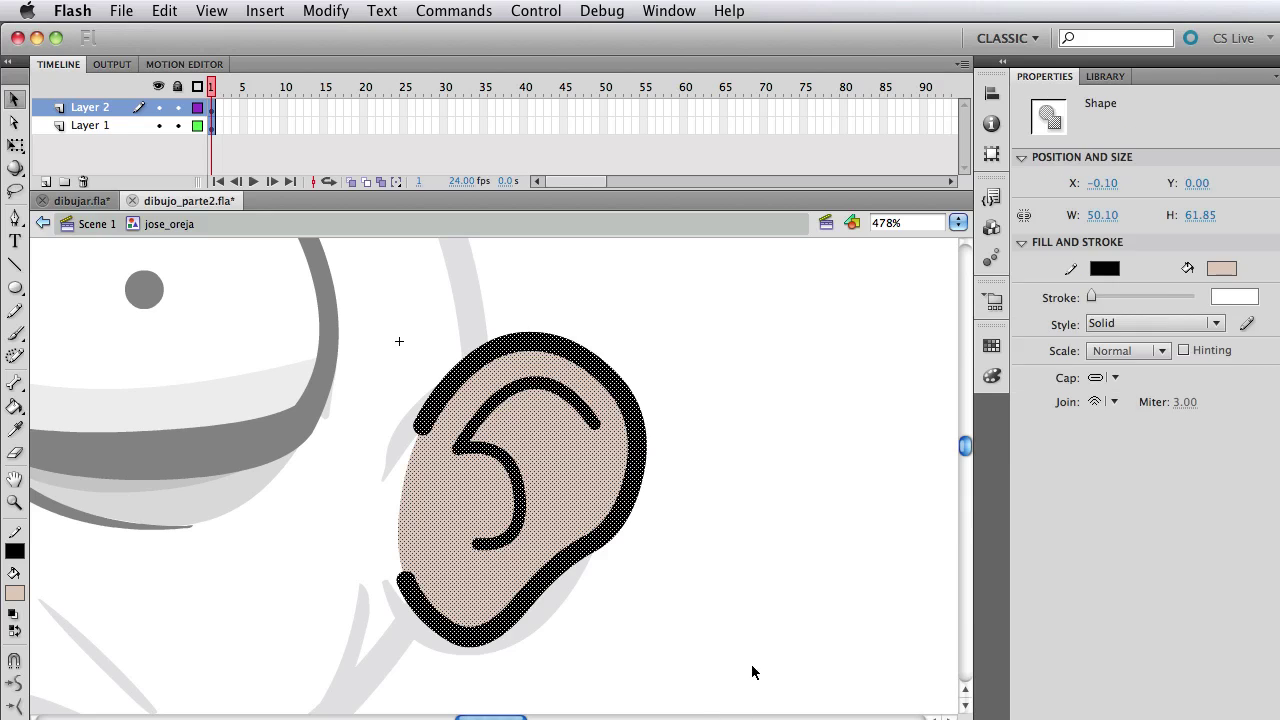
{"action": "key", "text": "super+shift+l"}
{"action": "left_click", "coordinate": [665, 357]}
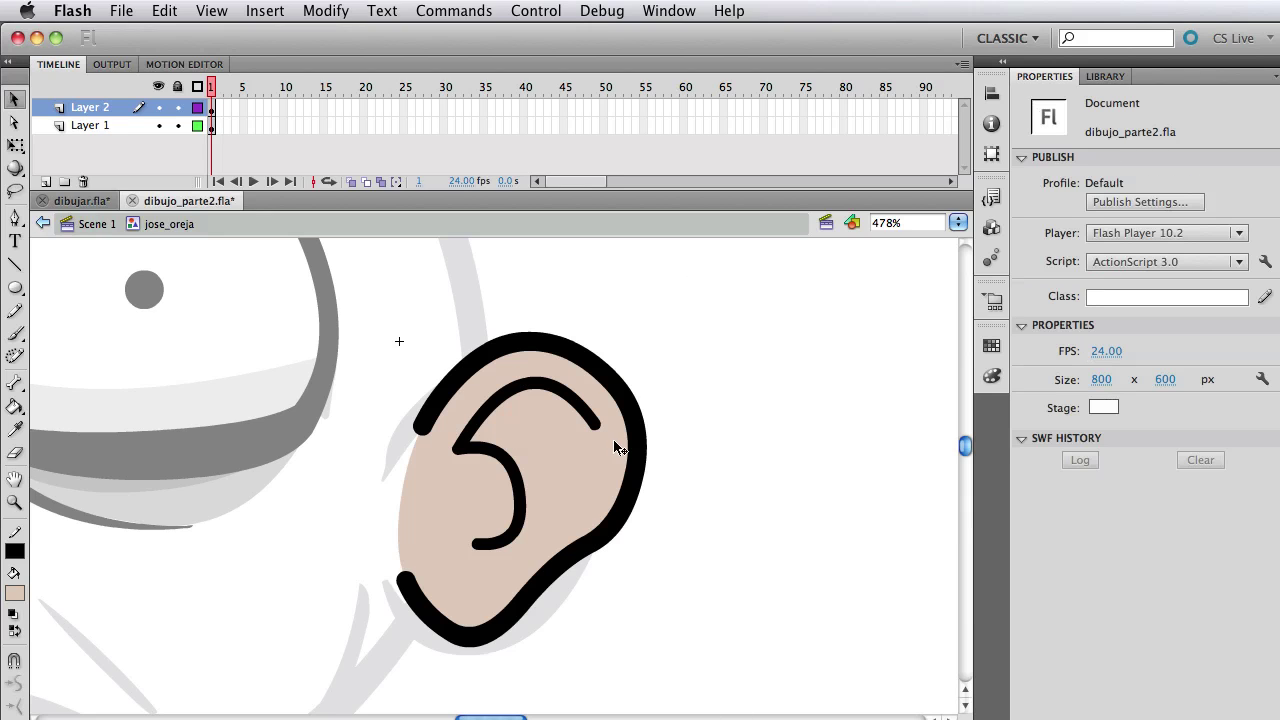
Step: Taper the free ends of the inner ear lines and the ends of the ear outline by moving their corner points
{"action": "left_click_drag", "start_coordinate": [598, 421], "coordinate": [601, 438]}
{"action": "left_click_drag", "start_coordinate": [471, 546], "coordinate": [474, 541]}
{"action": "left_click_drag", "start_coordinate": [403, 600], "coordinate": [400, 568]}
{"action": "left_click_drag", "start_coordinate": [416, 422], "coordinate": [417, 430]}
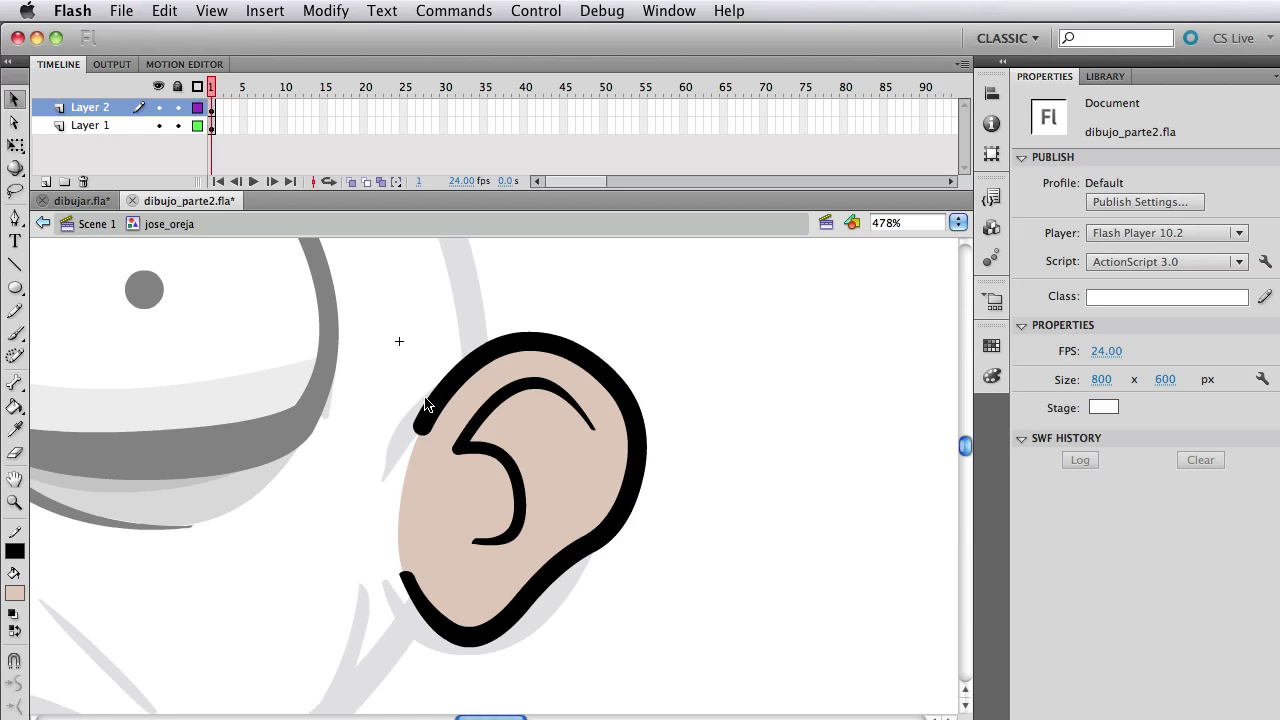
Step: Reshape the upper end of the ear outline and delete the stray black sliver beside it
{"action": "mouse_move", "coordinate": [423, 405]}
{"action": "left_mouse_down"}
{"action": "mouse_move", "coordinate": [386, 357]}
{"action": "mouse_move", "coordinate": [420, 388]}
{"action": "mouse_move", "coordinate": [414, 440]}
{"action": "mouse_move", "coordinate": [385, 437]}
{"action": "left_mouse_up"}
{"action": "left_click", "coordinate": [397, 435]}
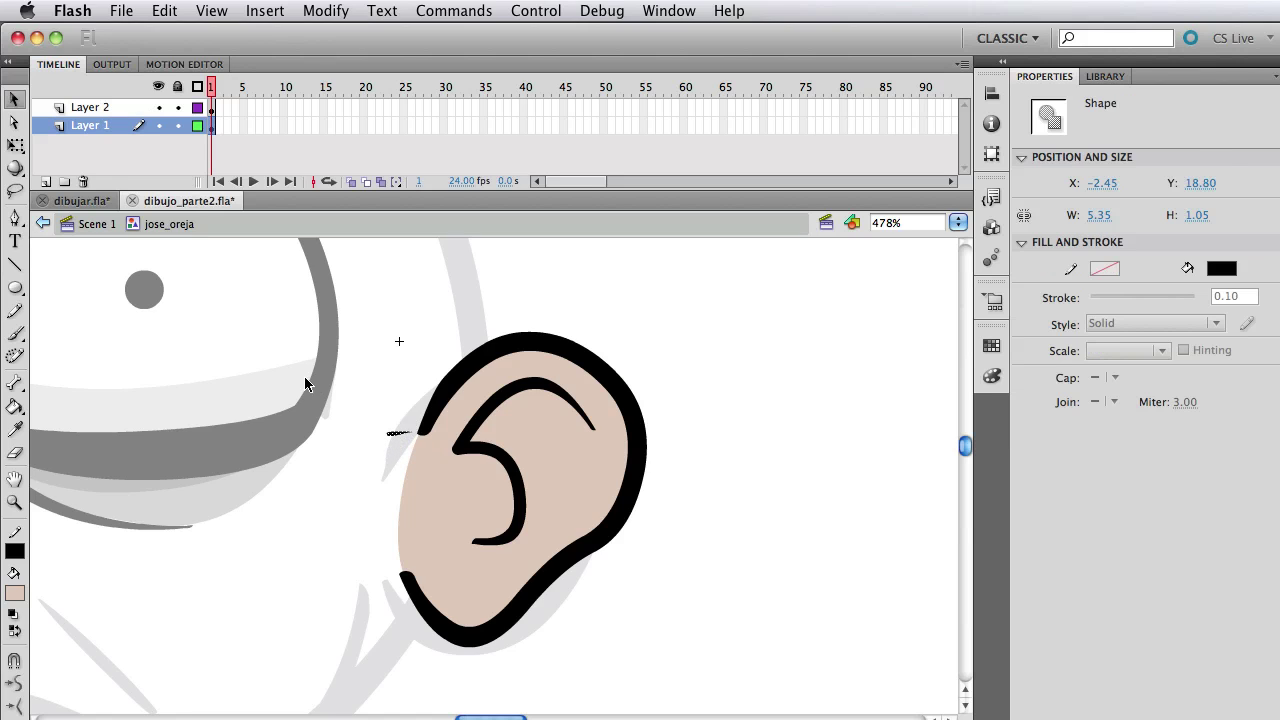
{"action": "key", "text": "Delete"}
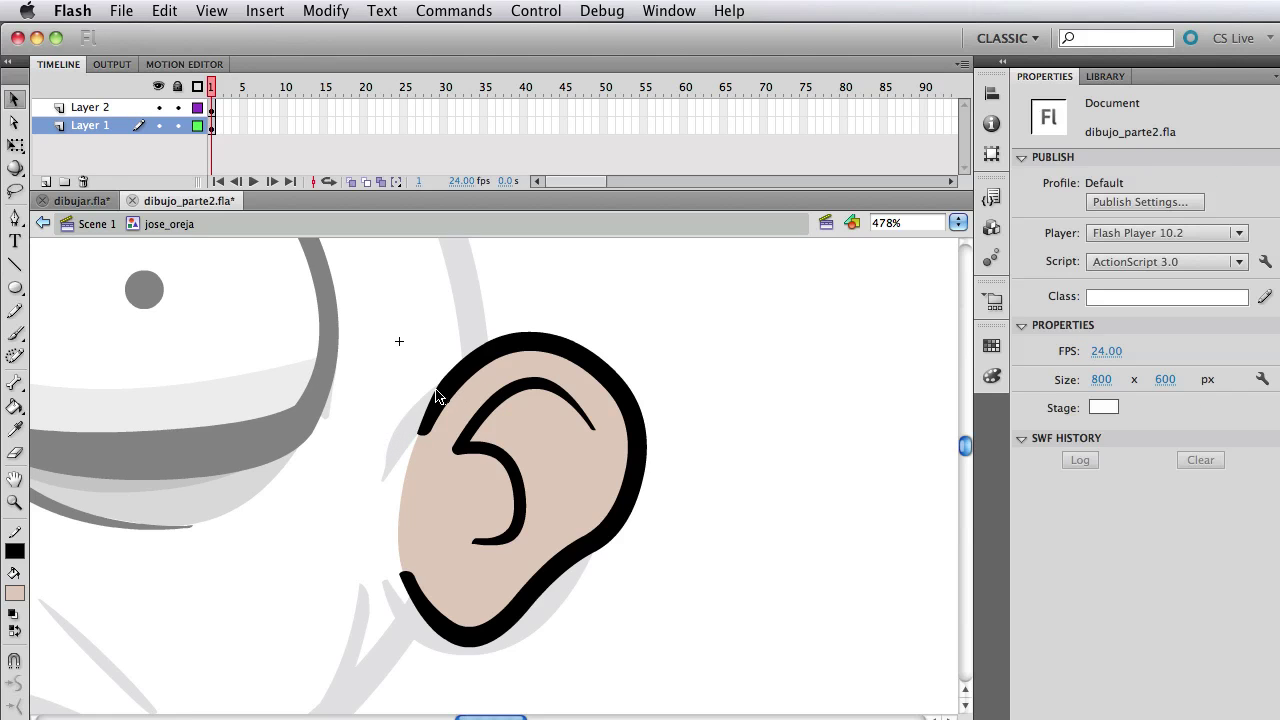
{"action": "left_click_drag", "start_coordinate": [438, 388], "coordinate": [489, 356]}
{"action": "key", "text": "super+z"}
{"action": "key", "text": "super+z"}
Step: Add a new layer above the inner ear lines and set the Rectangle tool to no stroke
{"action": "left_click", "coordinate": [120, 110]}
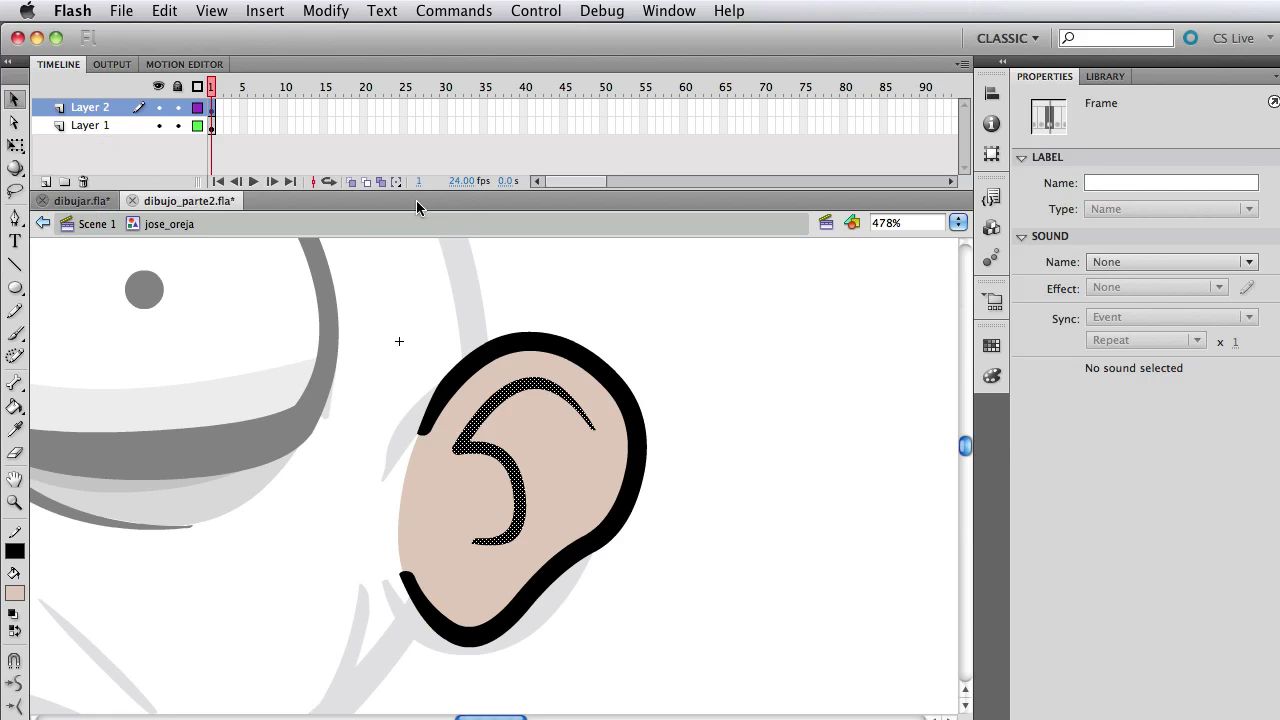
{"action": "key", "text": "r"}
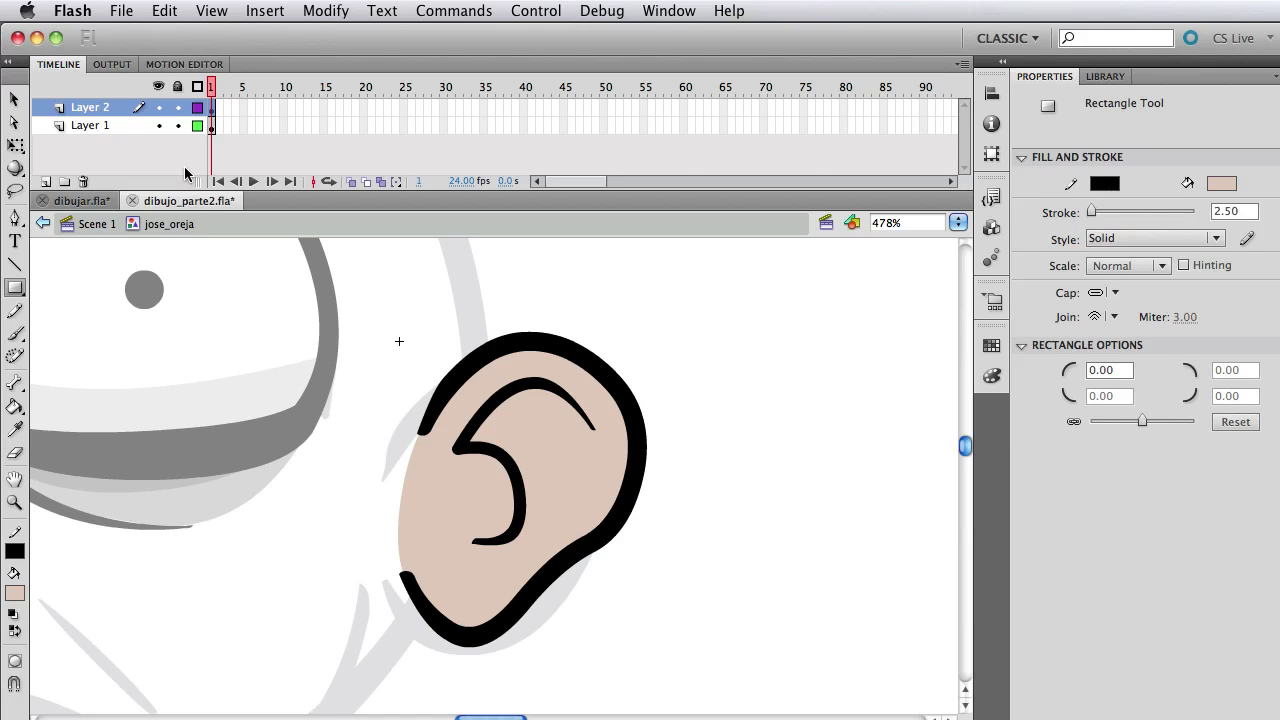
{"action": "left_click", "coordinate": [46, 182]}
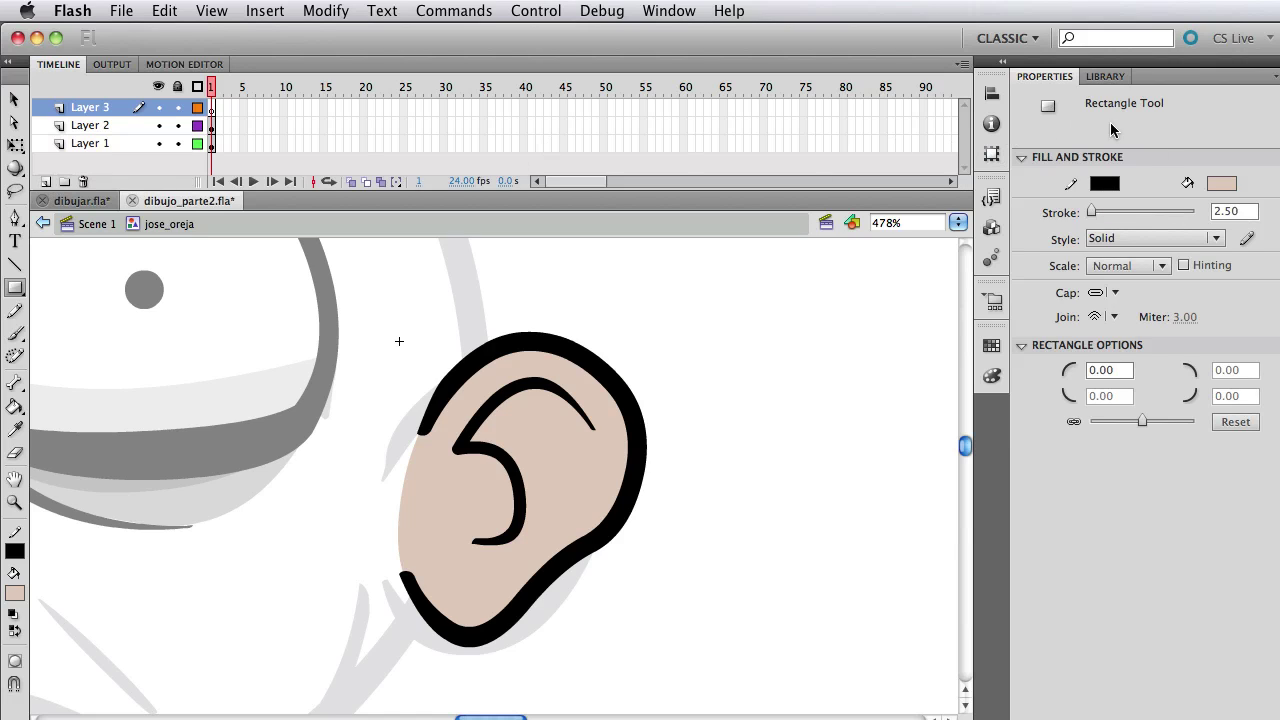
{"action": "left_click", "coordinate": [1110, 186]}
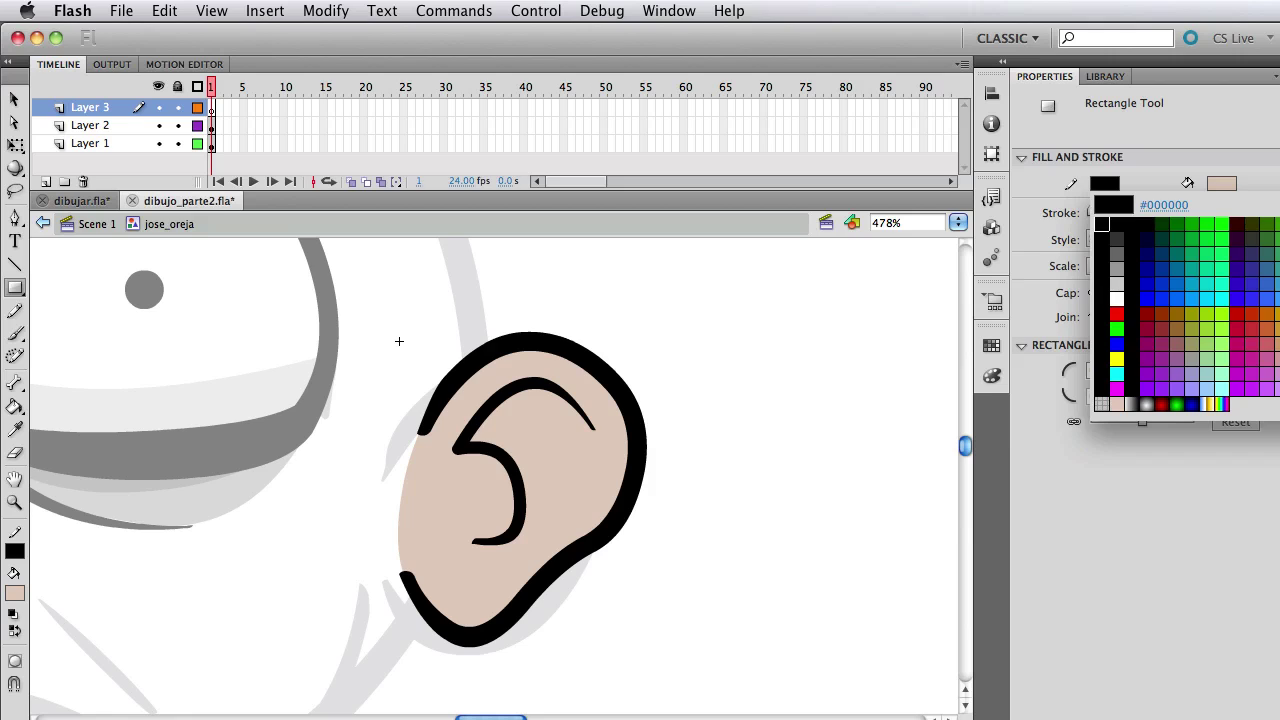
{"action": "left_click", "coordinate": [1279, 205]}
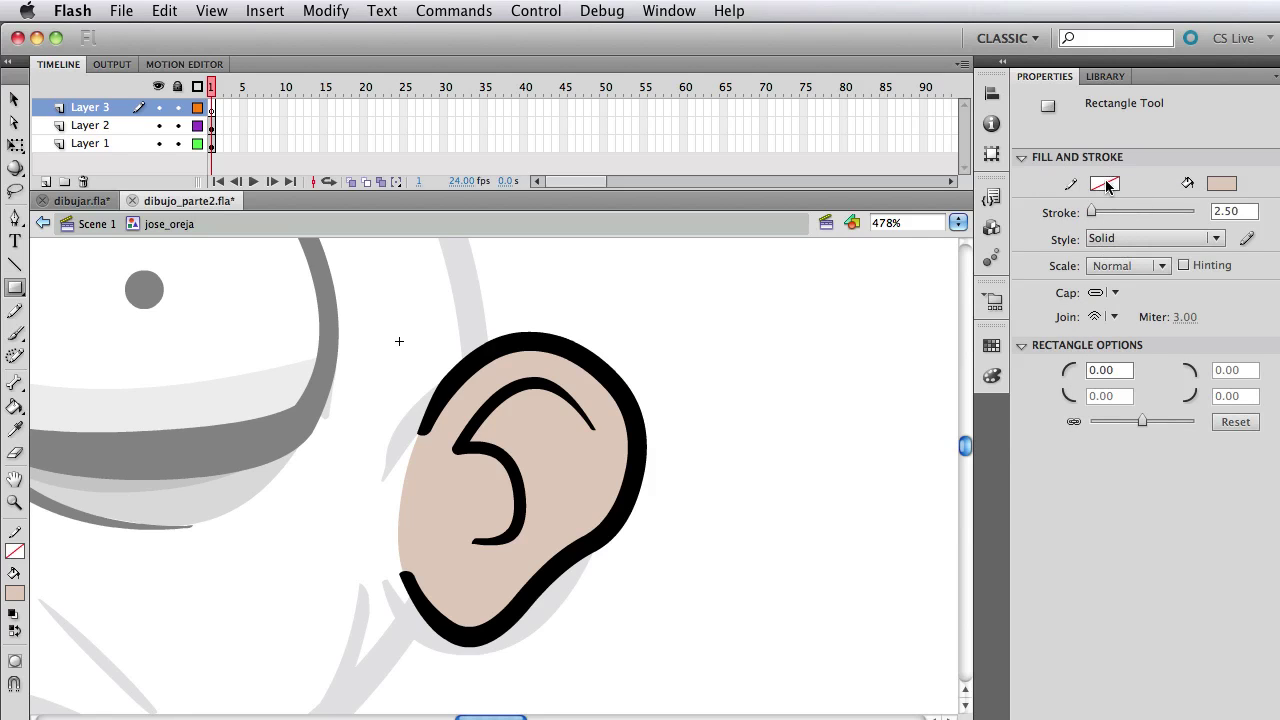
{"action": "left_click", "coordinate": [1222, 184]}
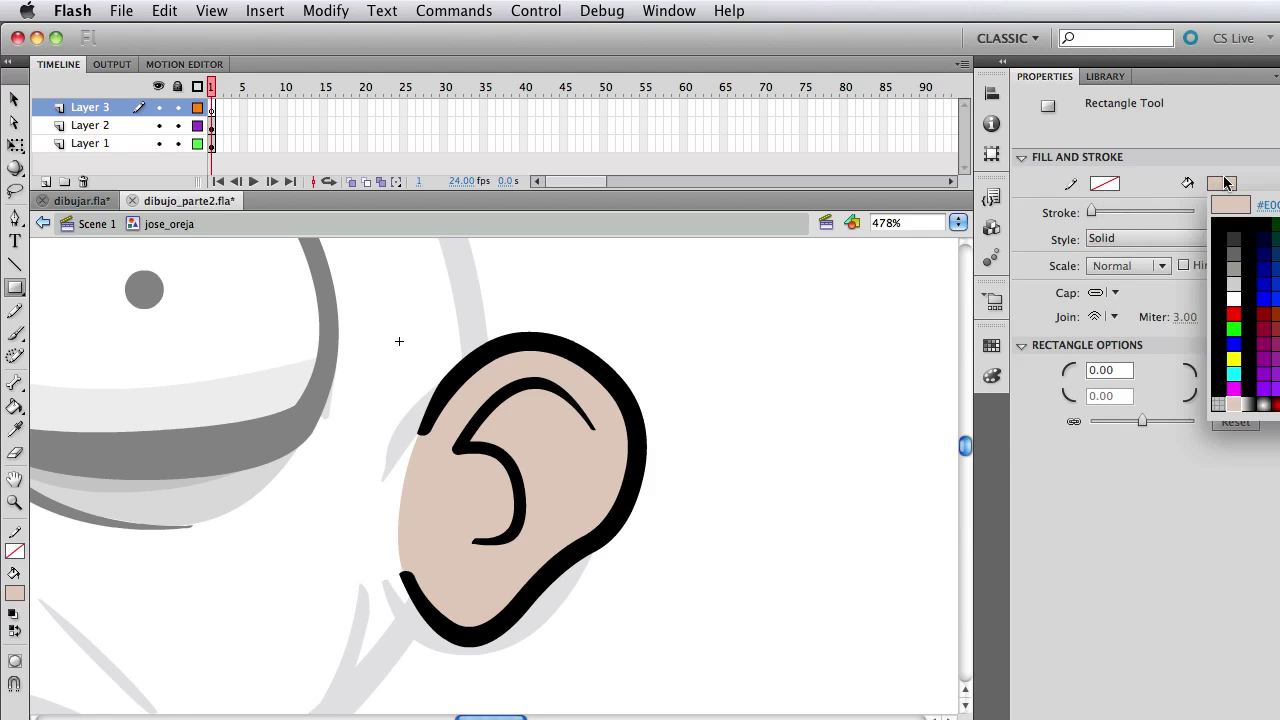
{"action": "left_click", "coordinate": [1222, 401]}
{"action": "left_click_drag", "start_coordinate": [506, 419], "coordinate": [576, 458]}
{"action": "key", "text": "super+z"}
Step: Set the fill colour to black (000000) with 25% alpha
{"action": "left_click", "coordinate": [991, 345]}
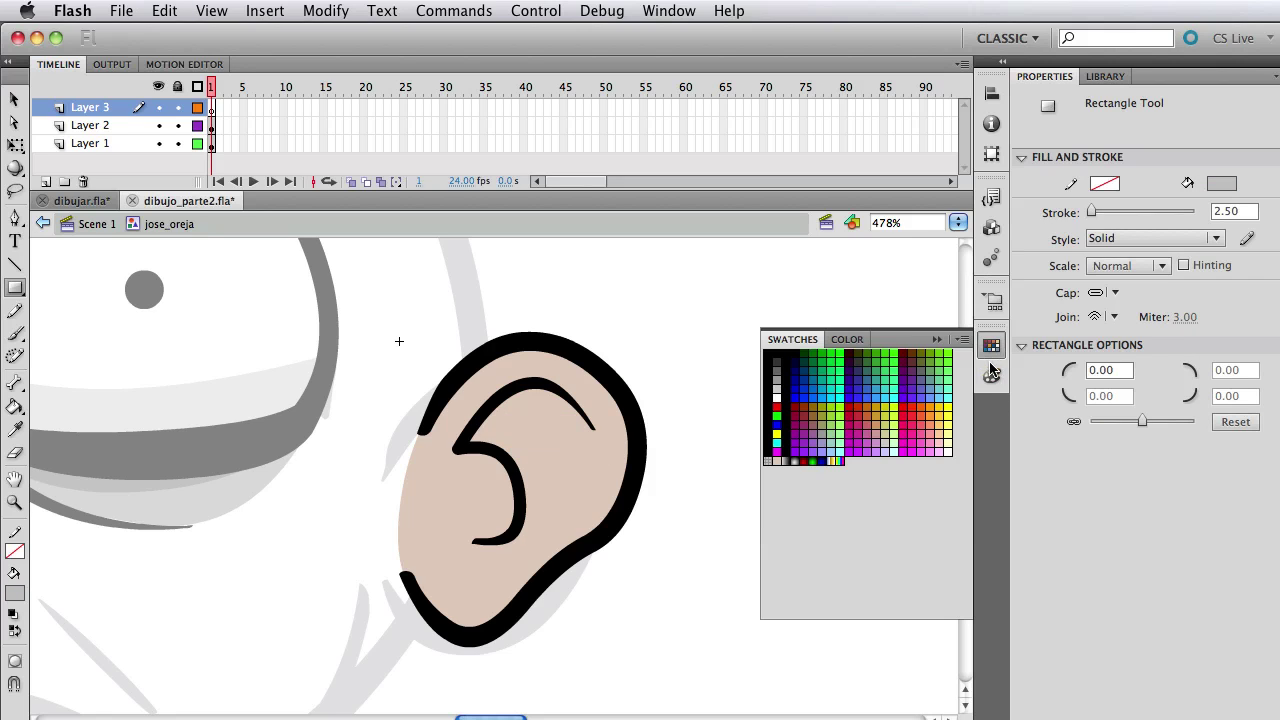
{"action": "left_click", "coordinate": [991, 377]}
{"action": "left_click", "coordinate": [819, 389]}
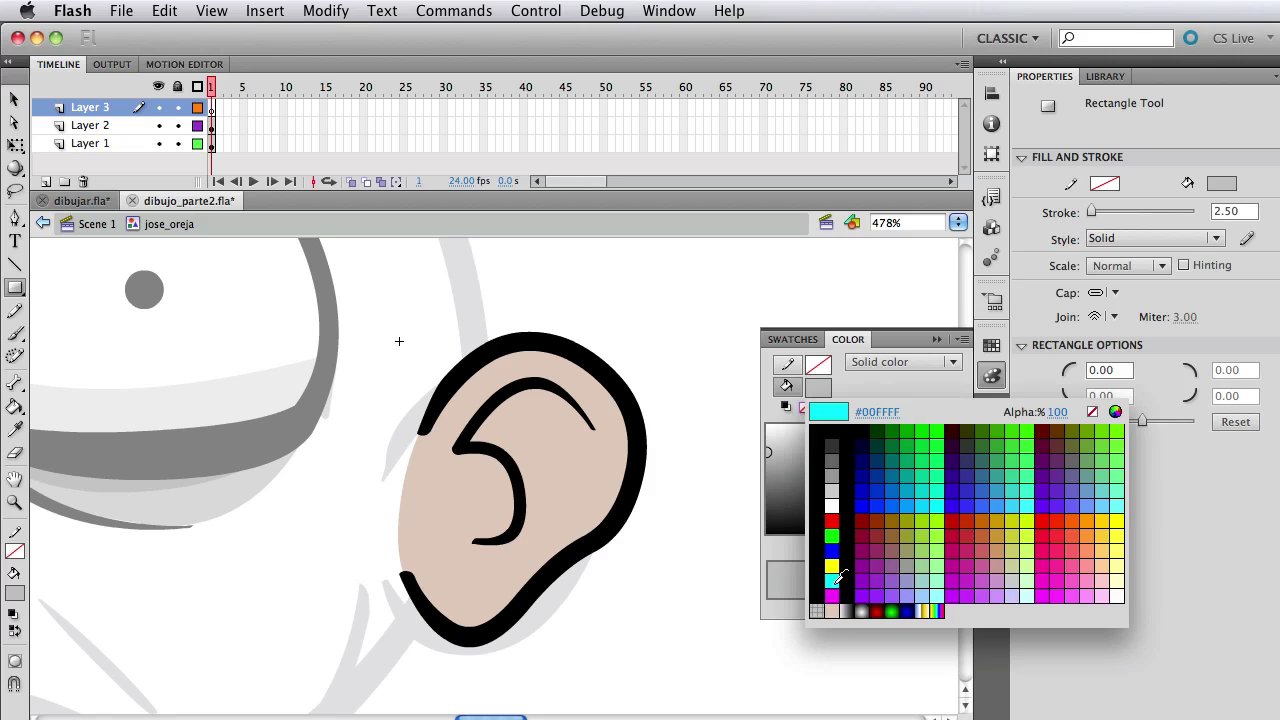
{"action": "left_click", "coordinate": [813, 612]}
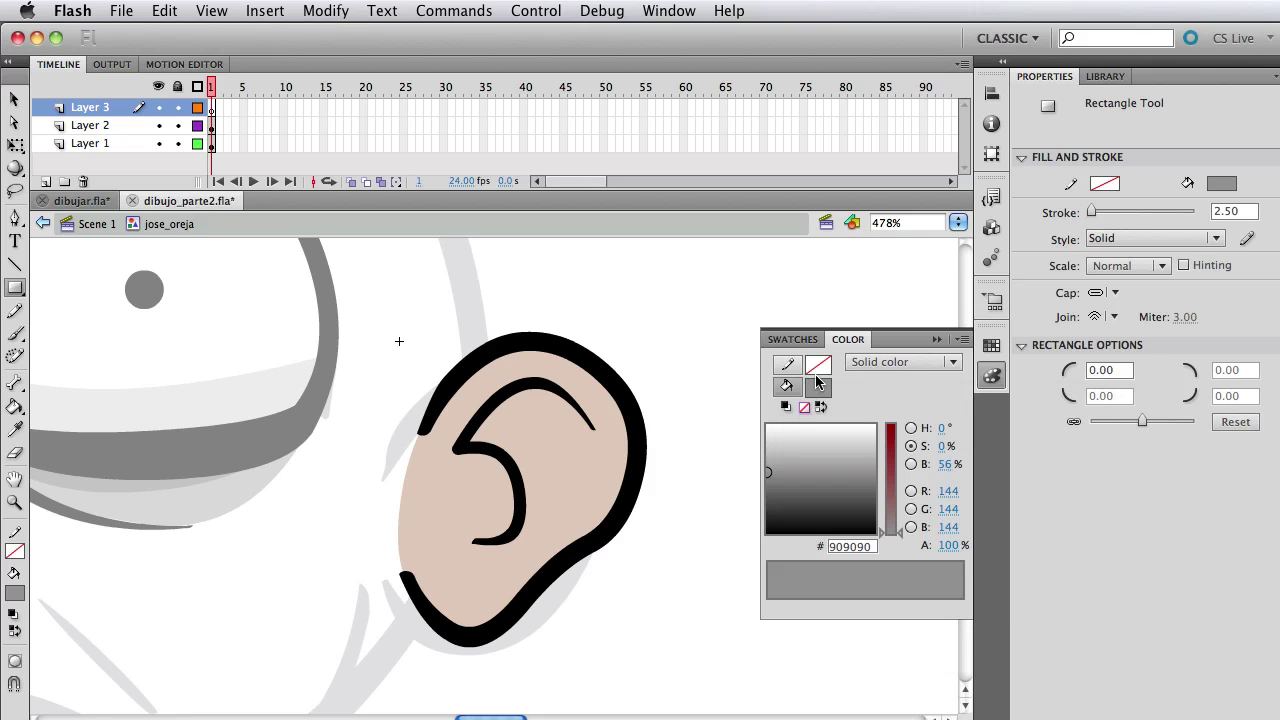
{"action": "left_click", "coordinate": [816, 386]}
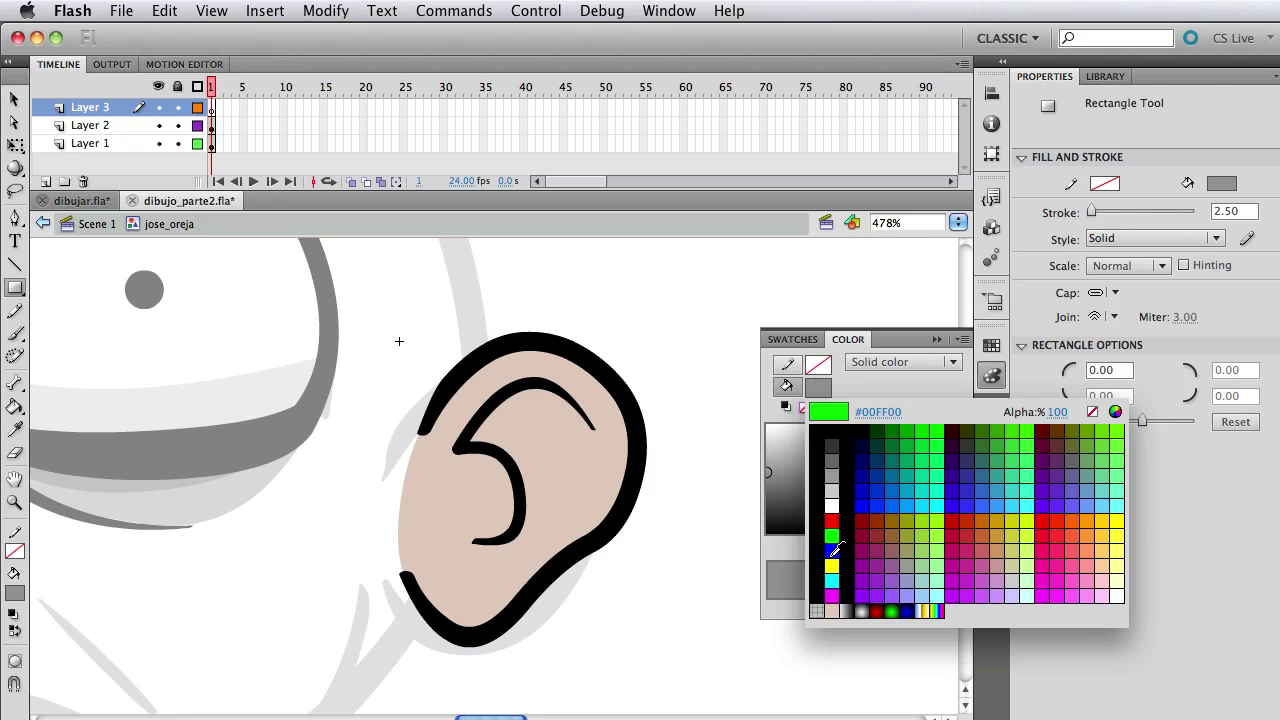
{"action": "left_click", "coordinate": [817, 606]}
{"action": "left_click", "coordinate": [816, 386]}
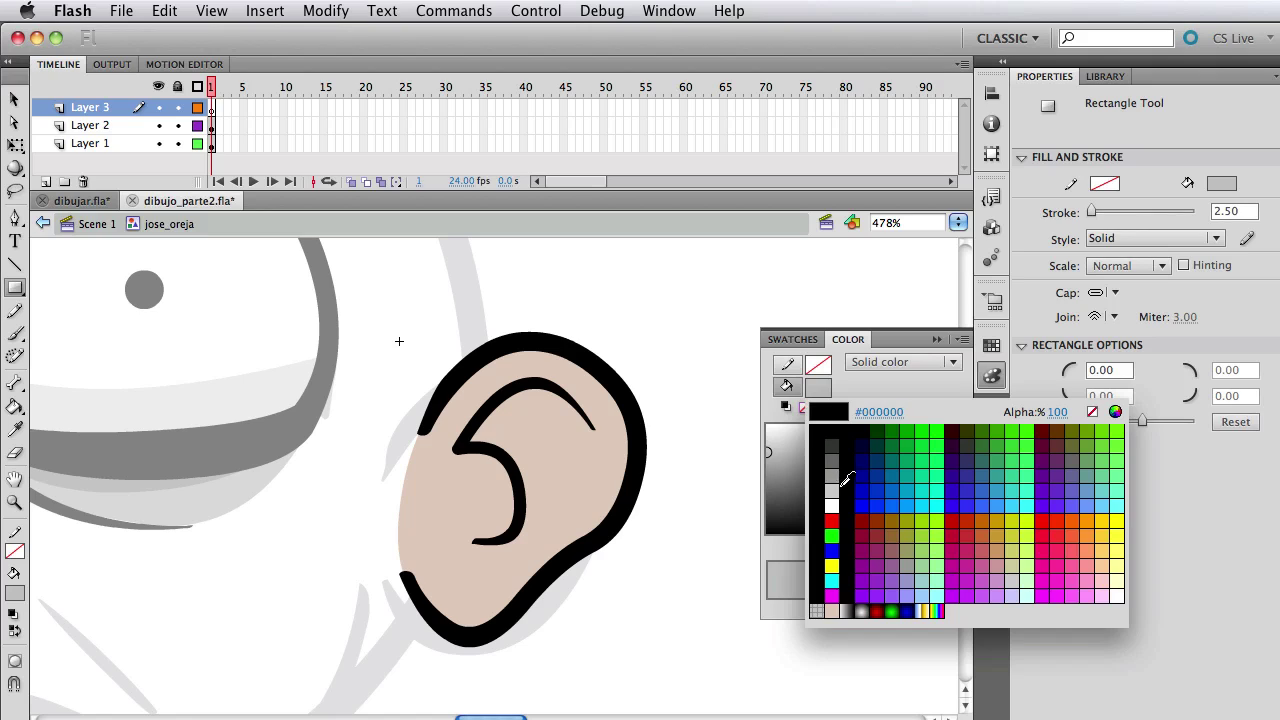
{"action": "left_click", "coordinate": [843, 486]}
{"action": "left_click", "coordinate": [948, 545]}
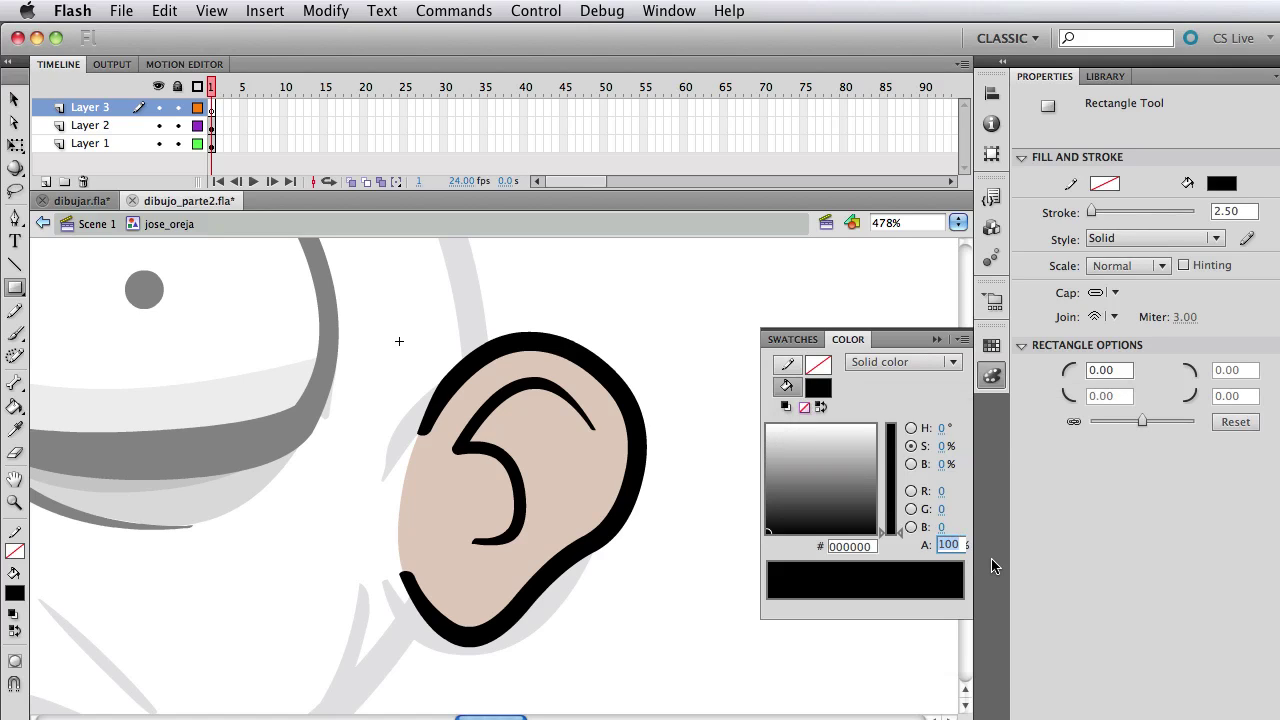
{"action": "type", "text": "25"}
{"action": "key", "text": "Return"}
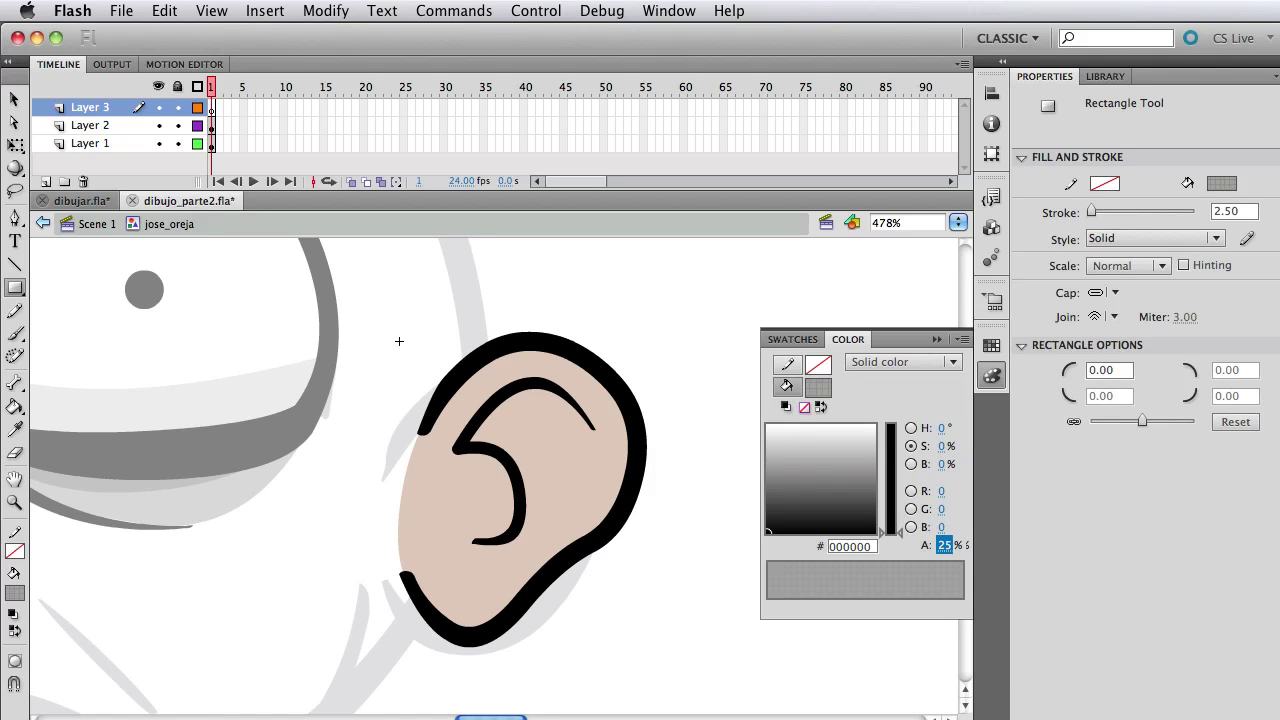
Step: Draw a small semi-transparent rectangle under the ear's inner arch and bend it into a curved shadow following the arch
{"action": "left_click_drag", "start_coordinate": [495, 409], "coordinate": [552, 446]}
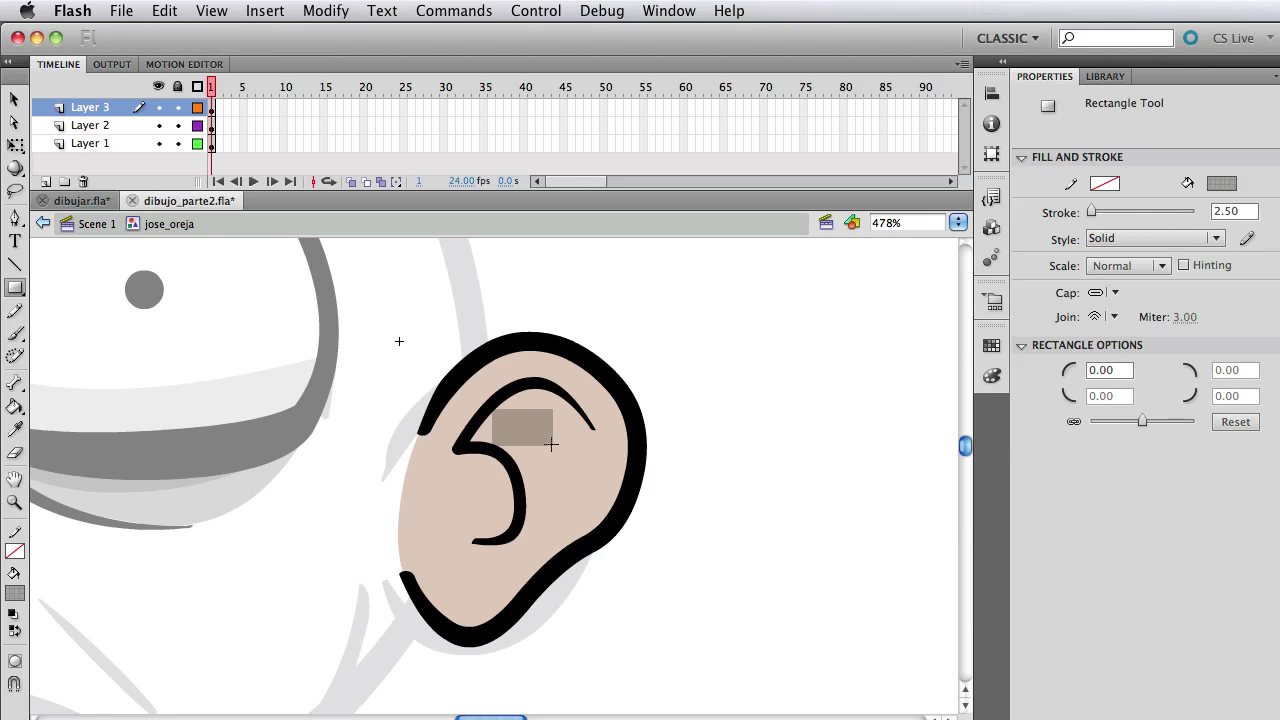
{"action": "key", "text": "v"}
{"action": "left_click_drag", "start_coordinate": [494, 411], "coordinate": [471, 440]}
{"action": "left_click_drag", "start_coordinate": [555, 410], "coordinate": [543, 383]}
{"action": "left_click_drag", "start_coordinate": [540, 433], "coordinate": [552, 403]}
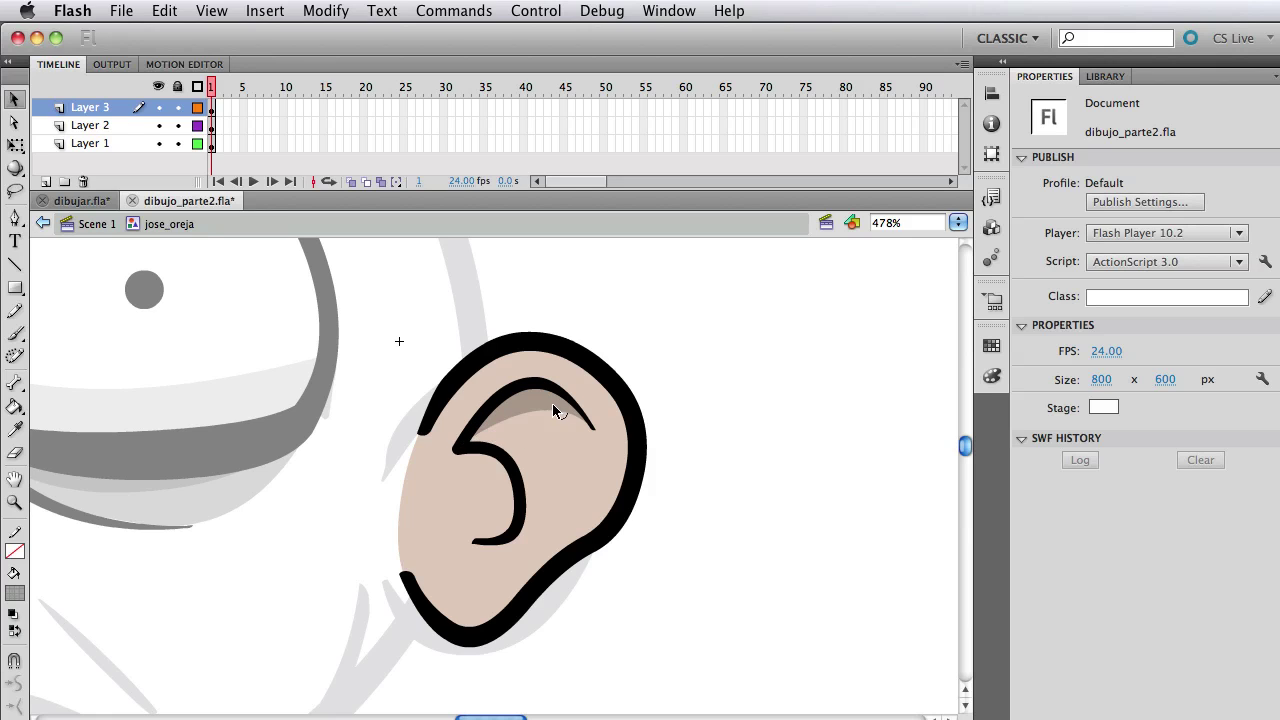
{"action": "left_click_drag", "start_coordinate": [485, 429], "coordinate": [495, 450]}
Step: Leave the ear symbol and return to Scene 1
{"action": "left_click", "coordinate": [520, 415]}
{"action": "left_click", "coordinate": [658, 410]}
{"action": "double_click", "coordinate": [680, 333]}
{"action": "left_click", "coordinate": [631, 304]}
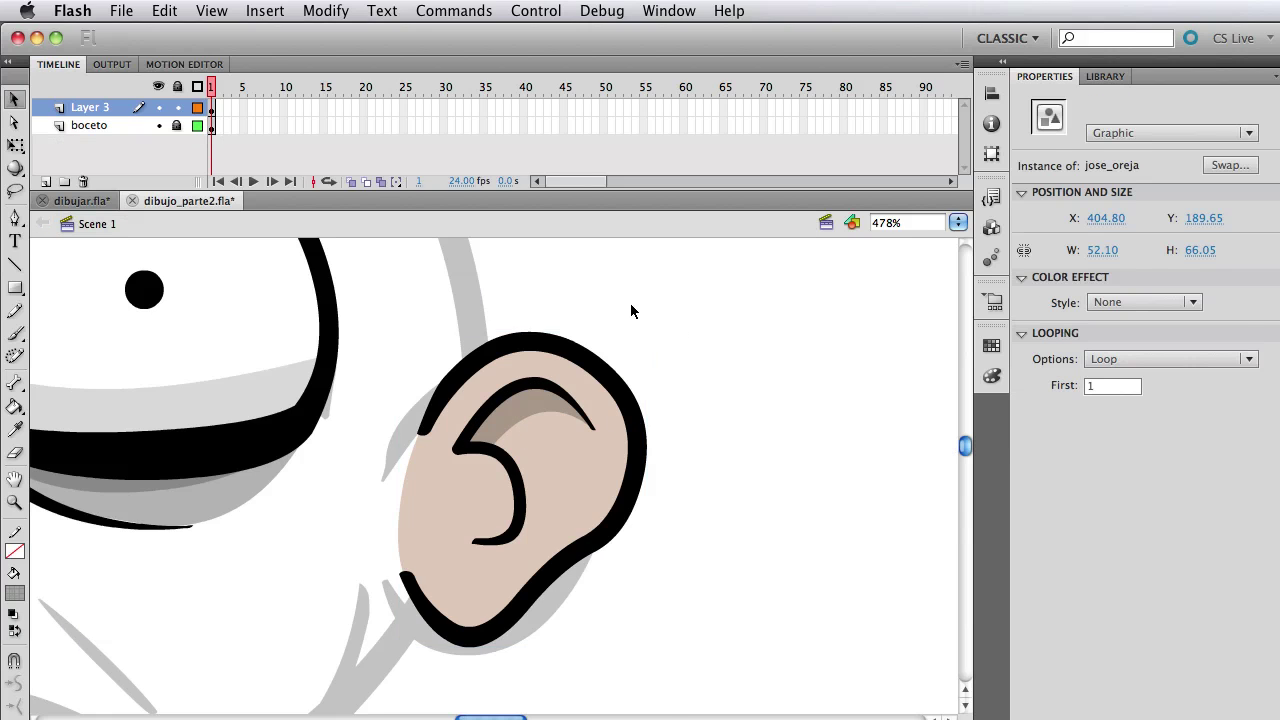
Step: Bring the whole face into view and hide the boceto sketch layer
{"action": "key", "text": "super+1"}
{"action": "left_click_drag", "start_coordinate": [518, 369], "coordinate": [553, 373]}
{"action": "key", "text": "z"}
{"action": "left_click_drag", "start_coordinate": [257, 357], "coordinate": [725, 588]}
{"action": "key", "text": "v"}
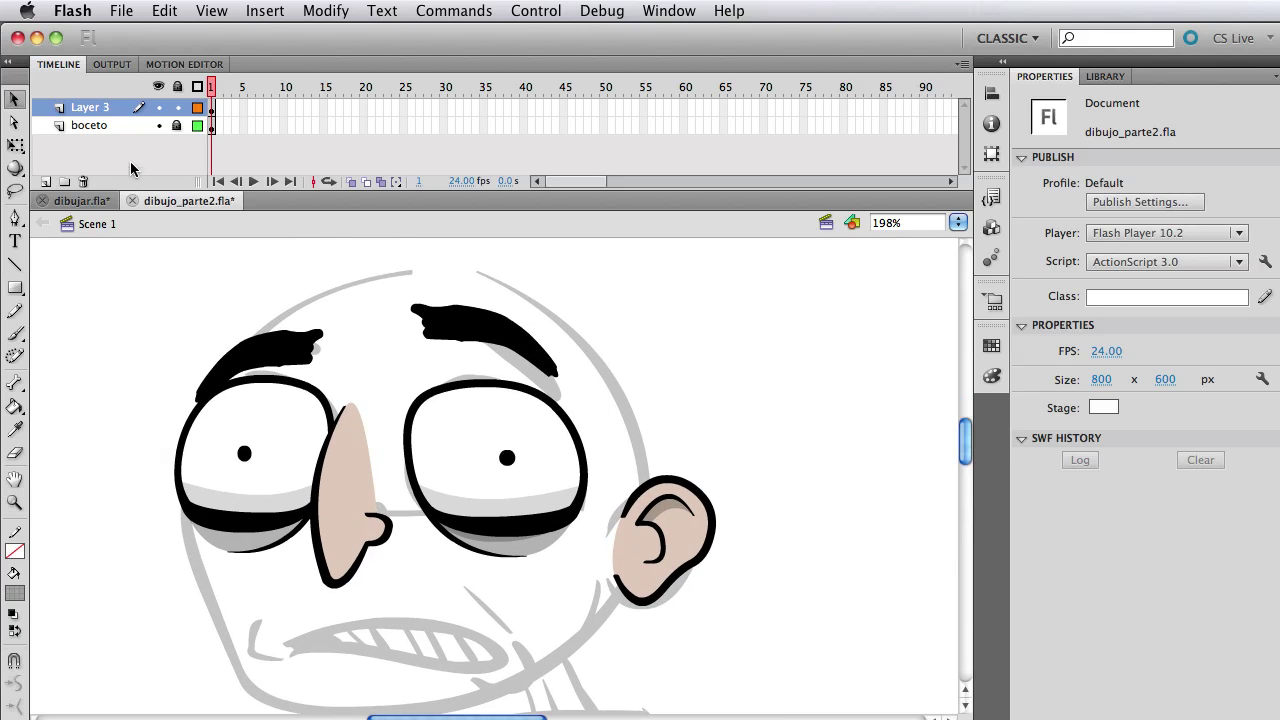
{"action": "left_click", "coordinate": [158, 125]}
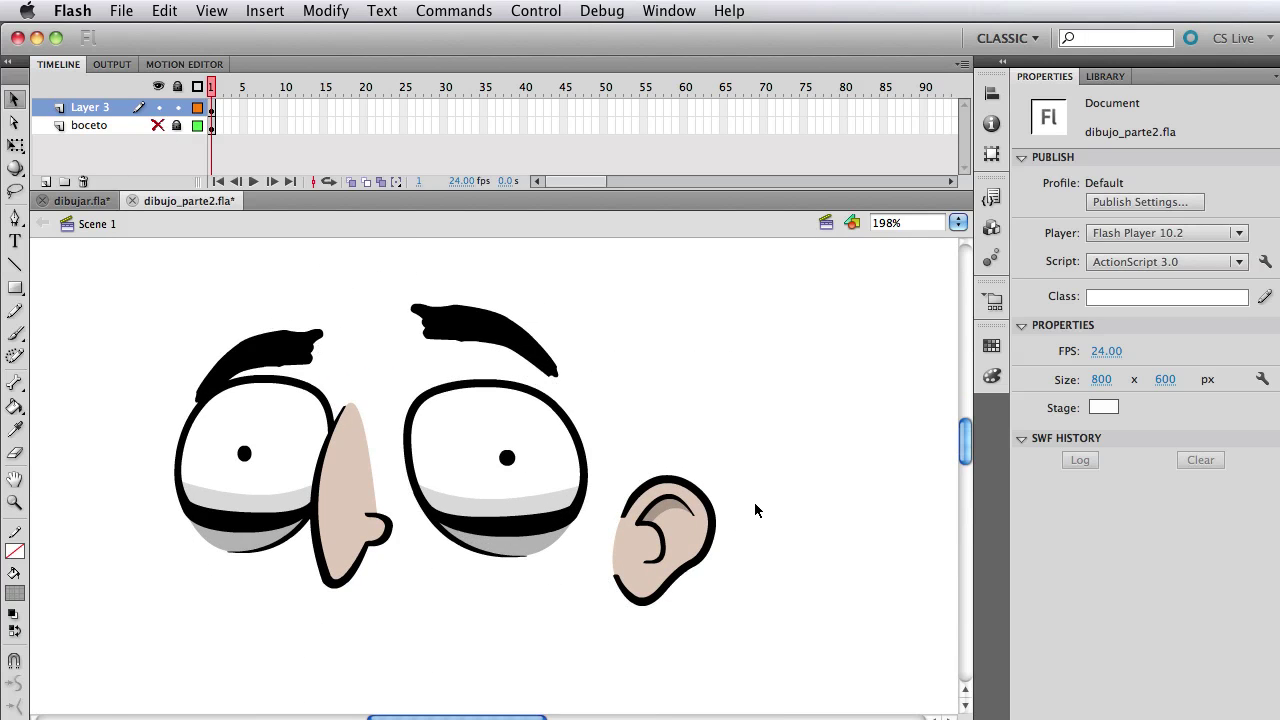
Step: Examine the transformation points of the nose, ear and eyes by selecting each in turn with Free Transform
{"action": "left_click", "coordinate": [386, 542]}
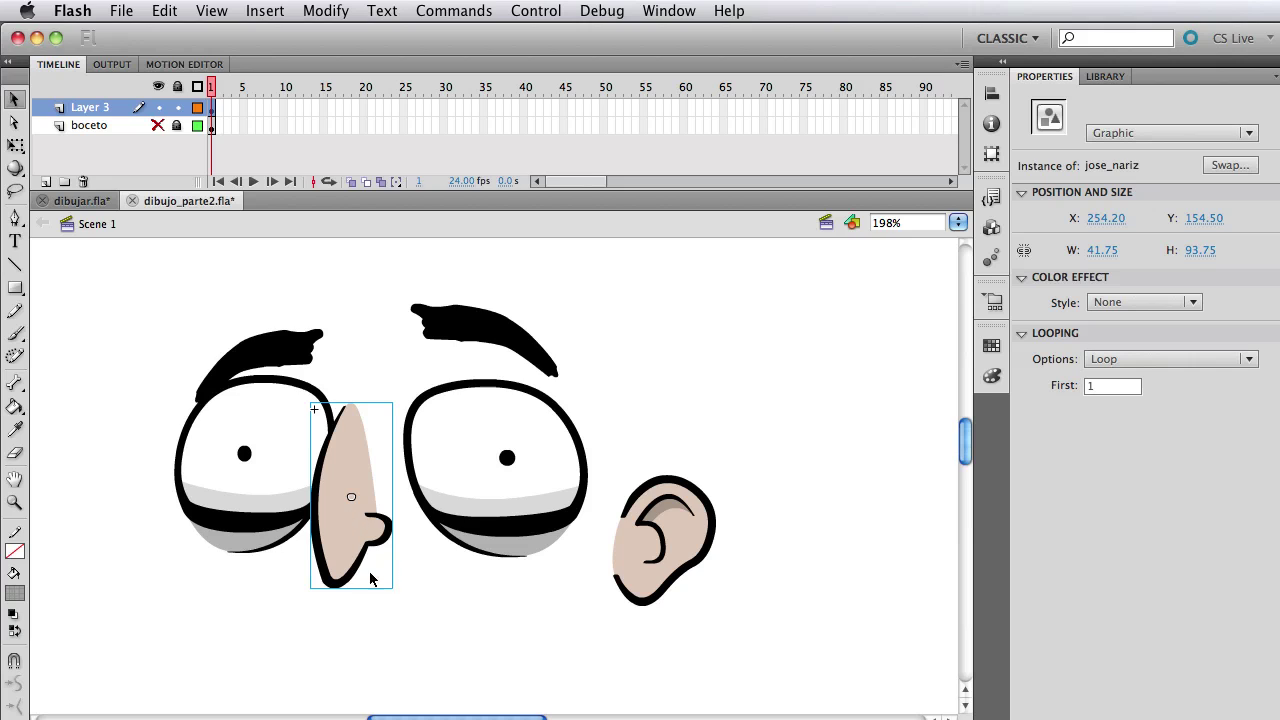
{"action": "left_click", "coordinate": [748, 389]}
{"action": "left_click_drag", "start_coordinate": [706, 449], "coordinate": [766, 449]}
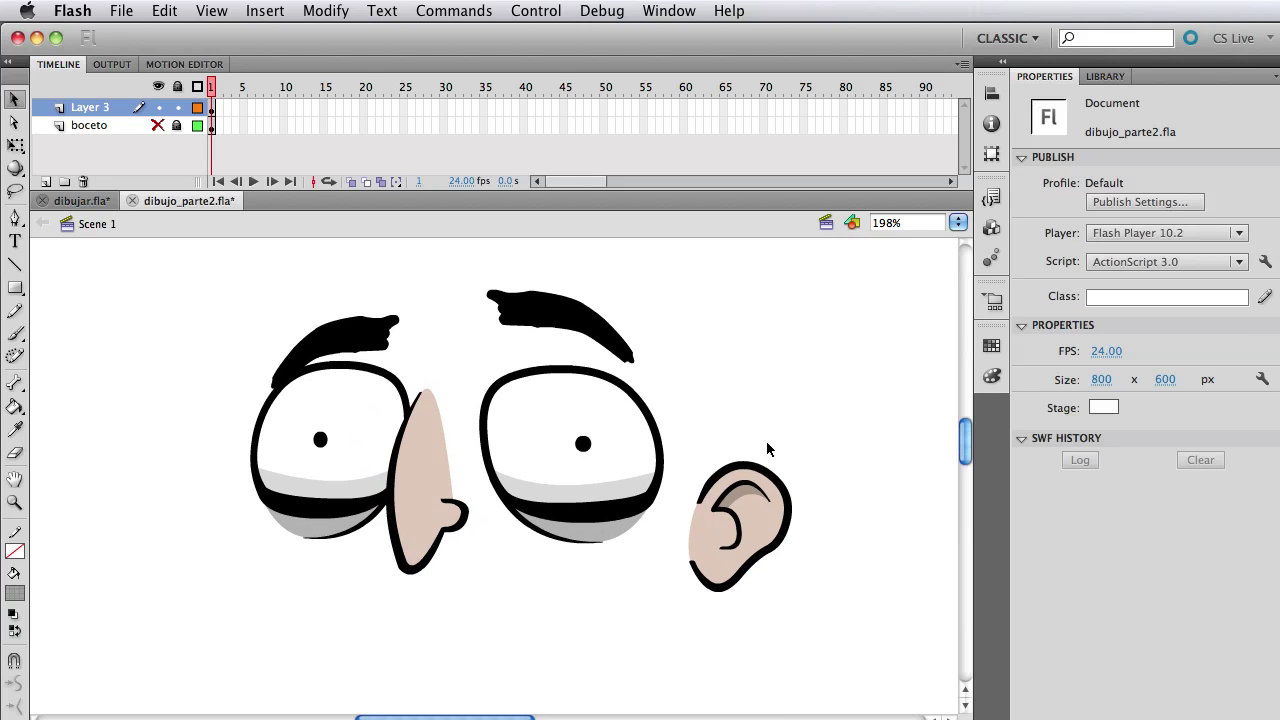
{"action": "key", "text": "z"}
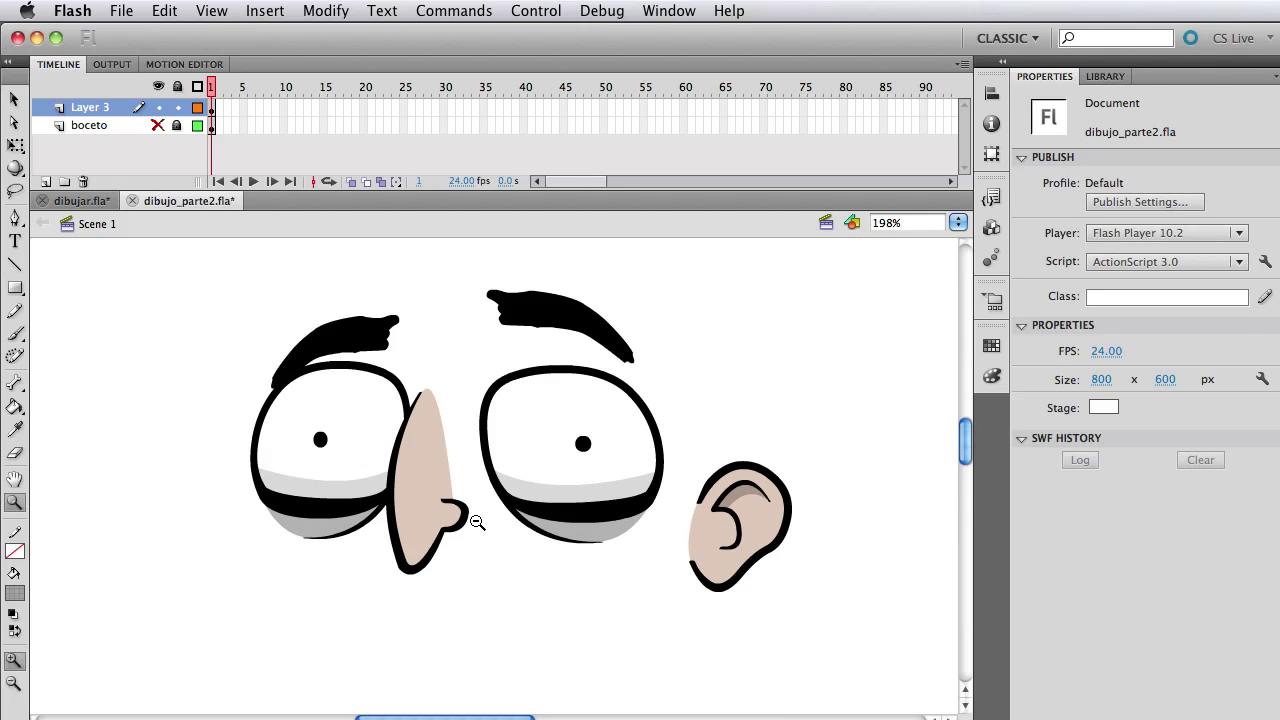
{"action": "left_click", "coordinate": [477, 522], "text": "alt"}
{"action": "left_click", "coordinate": [472, 474], "text": "super"}
{"action": "left_click_drag", "start_coordinate": [302, 335], "coordinate": [770, 600]}
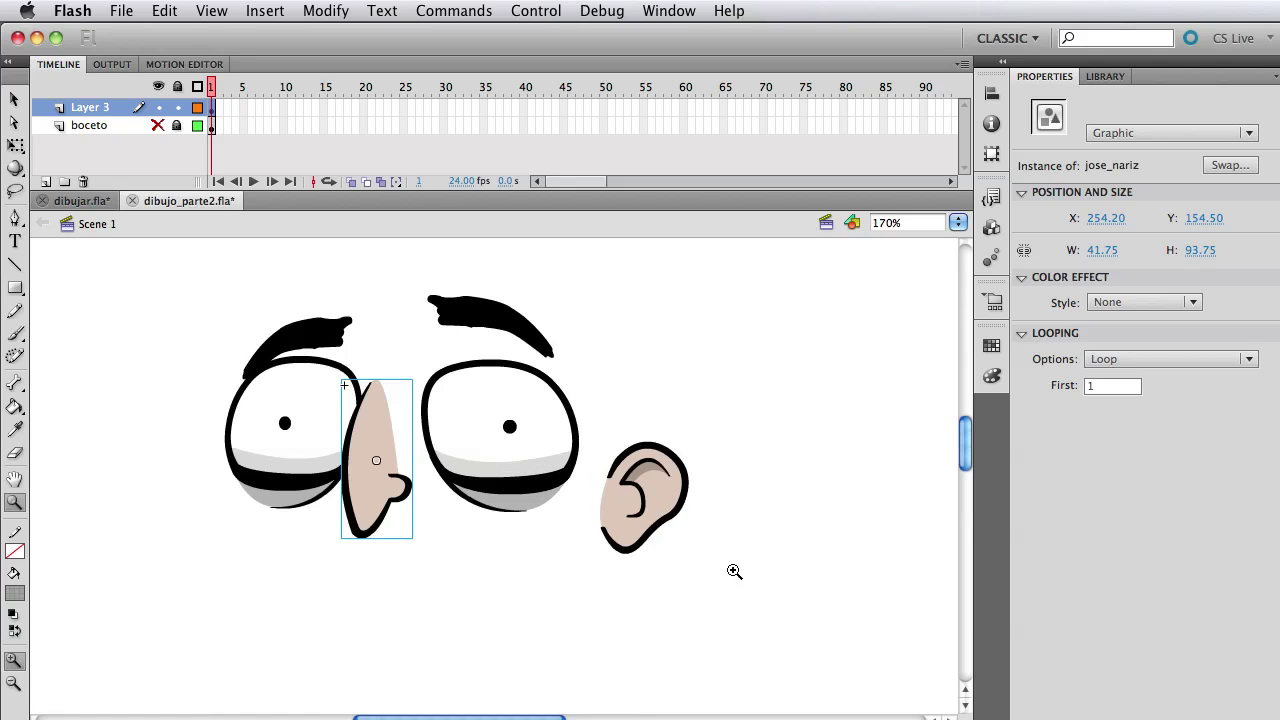
{"action": "key", "text": "q"}
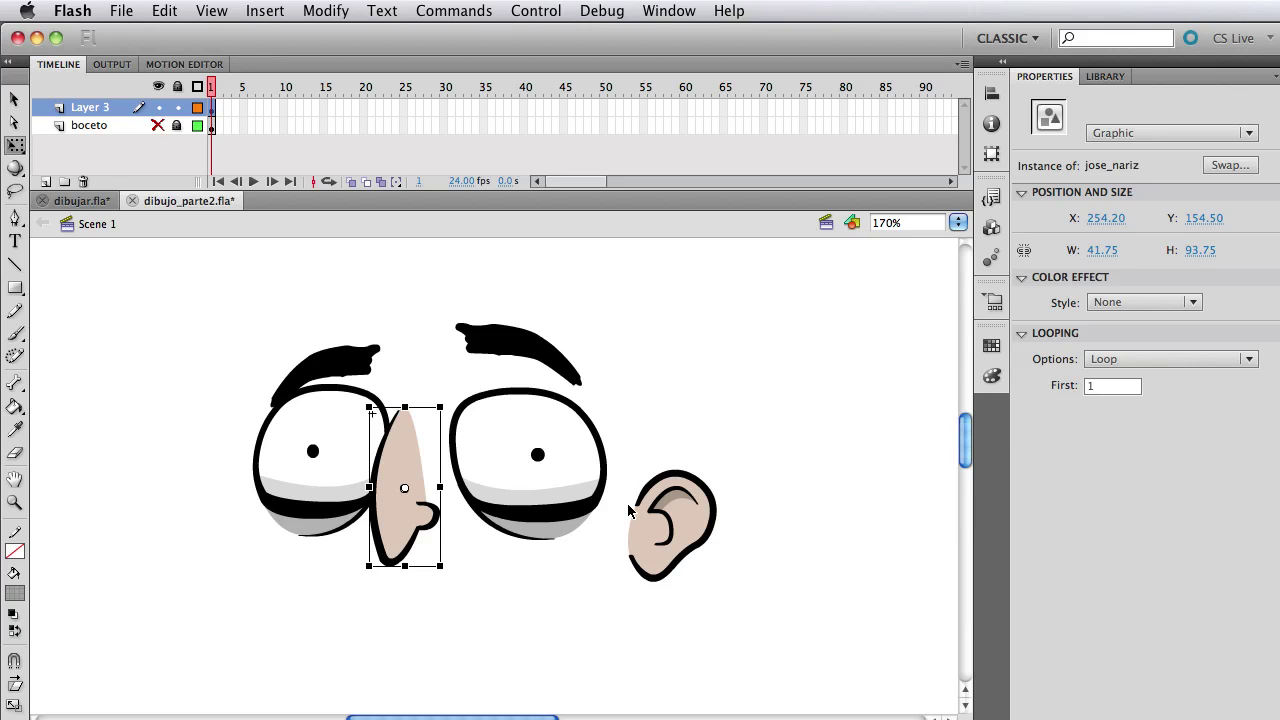
{"action": "left_click", "coordinate": [661, 512]}
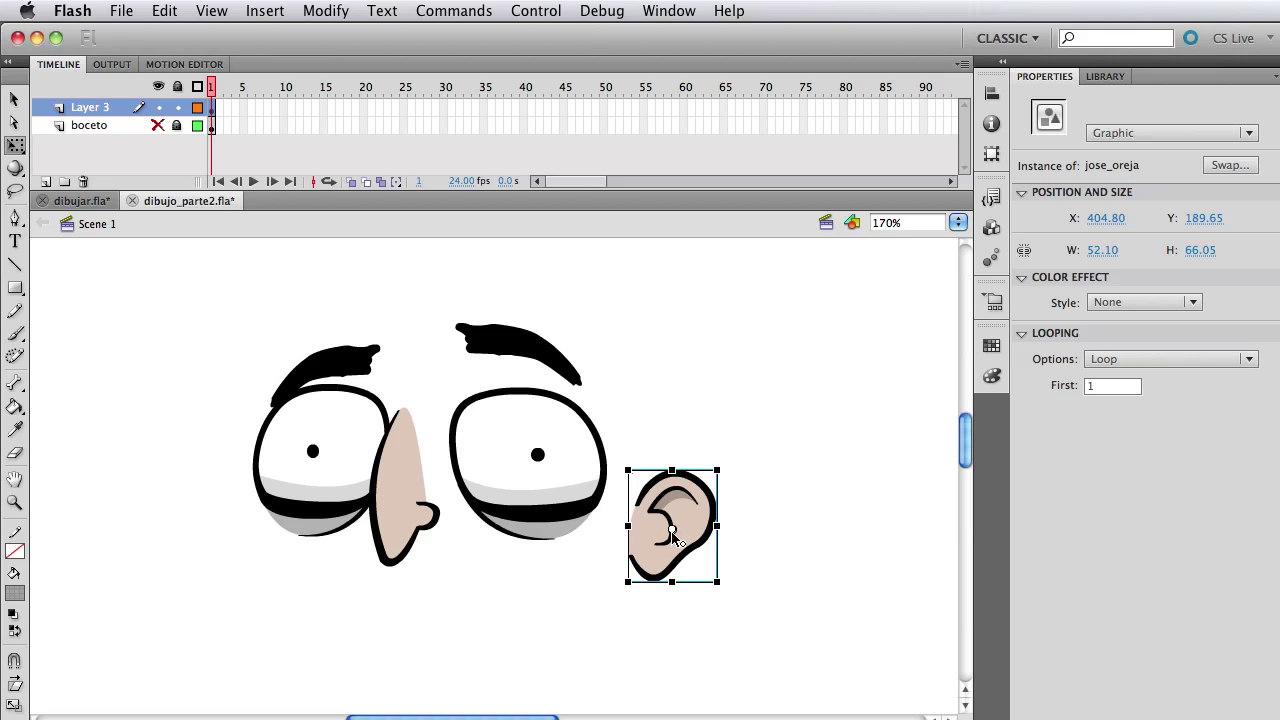
{"action": "left_click", "coordinate": [525, 481]}
{"action": "left_click", "coordinate": [318, 488]}
{"action": "left_click", "coordinate": [408, 492]}
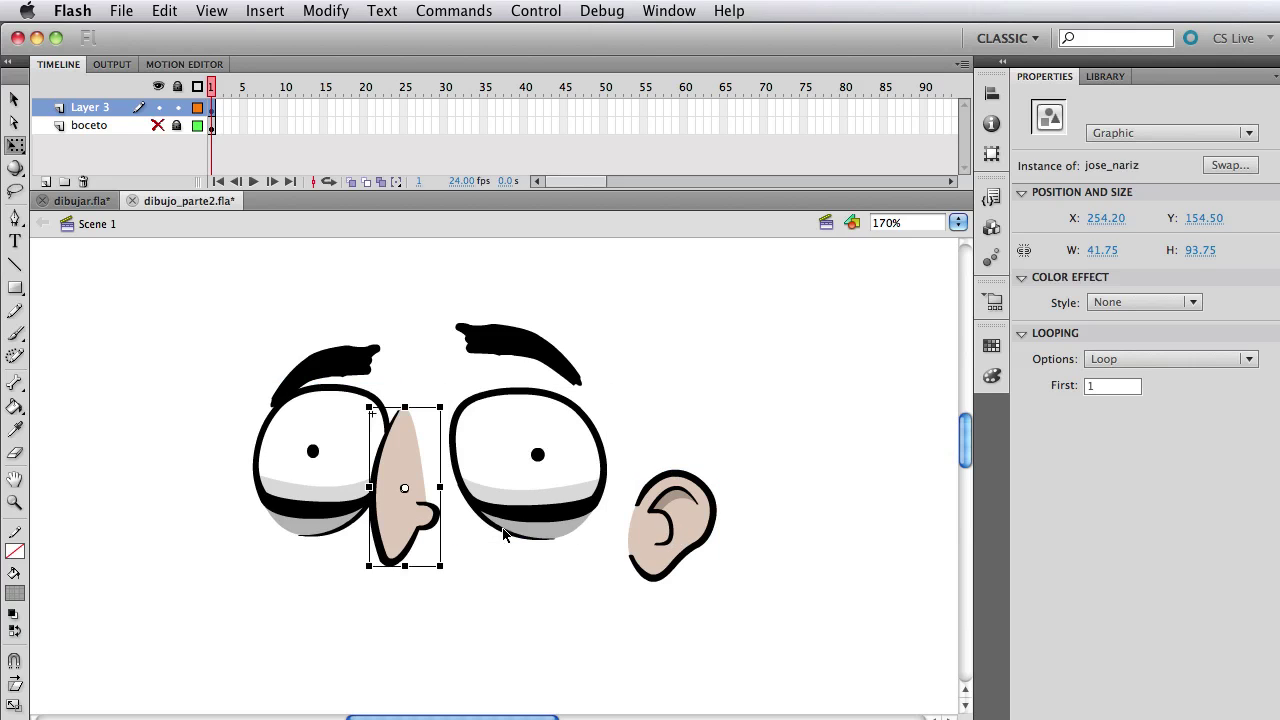
{"action": "left_click", "coordinate": [673, 540]}
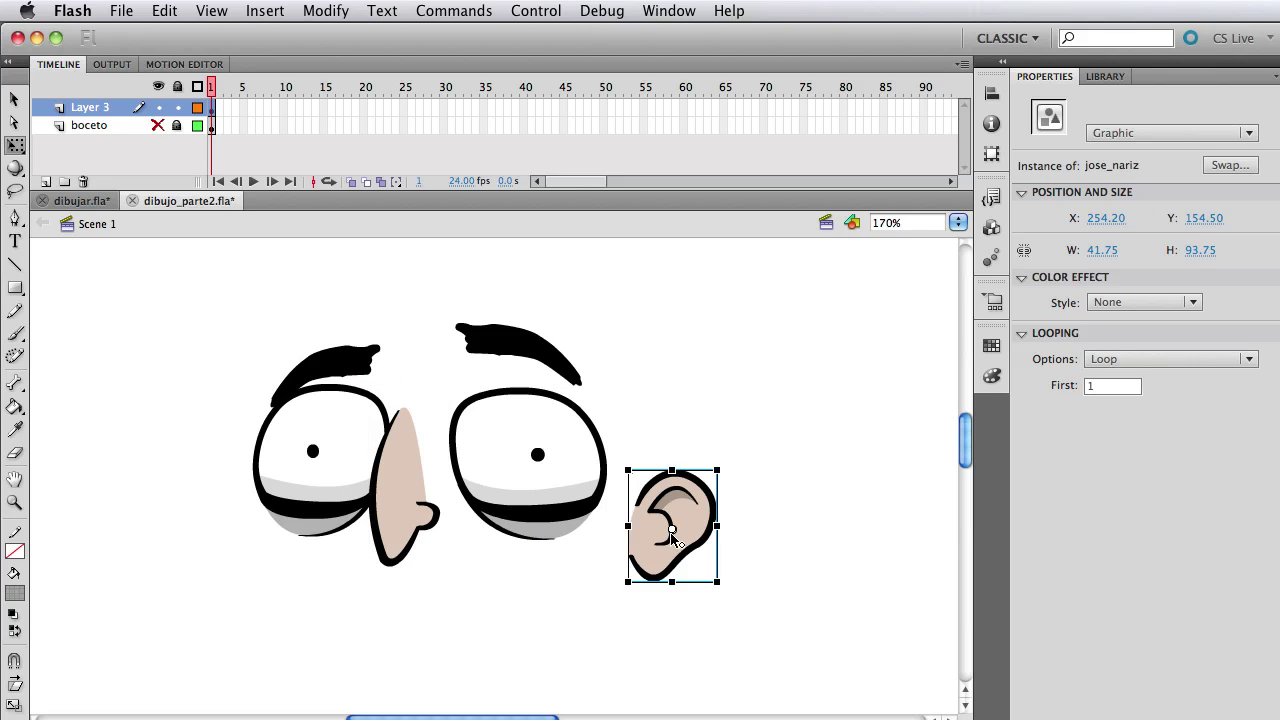
Step: Move the ear's transformation point to its inner edge, where it joins the head, and test the rotation
{"action": "left_click", "coordinate": [17, 146]}
{"action": "left_click_drag", "start_coordinate": [674, 532], "coordinate": [631, 534]}
{"action": "left_click_drag", "start_coordinate": [722, 458], "coordinate": [686, 467]}
{"action": "key", "text": "super+z"}
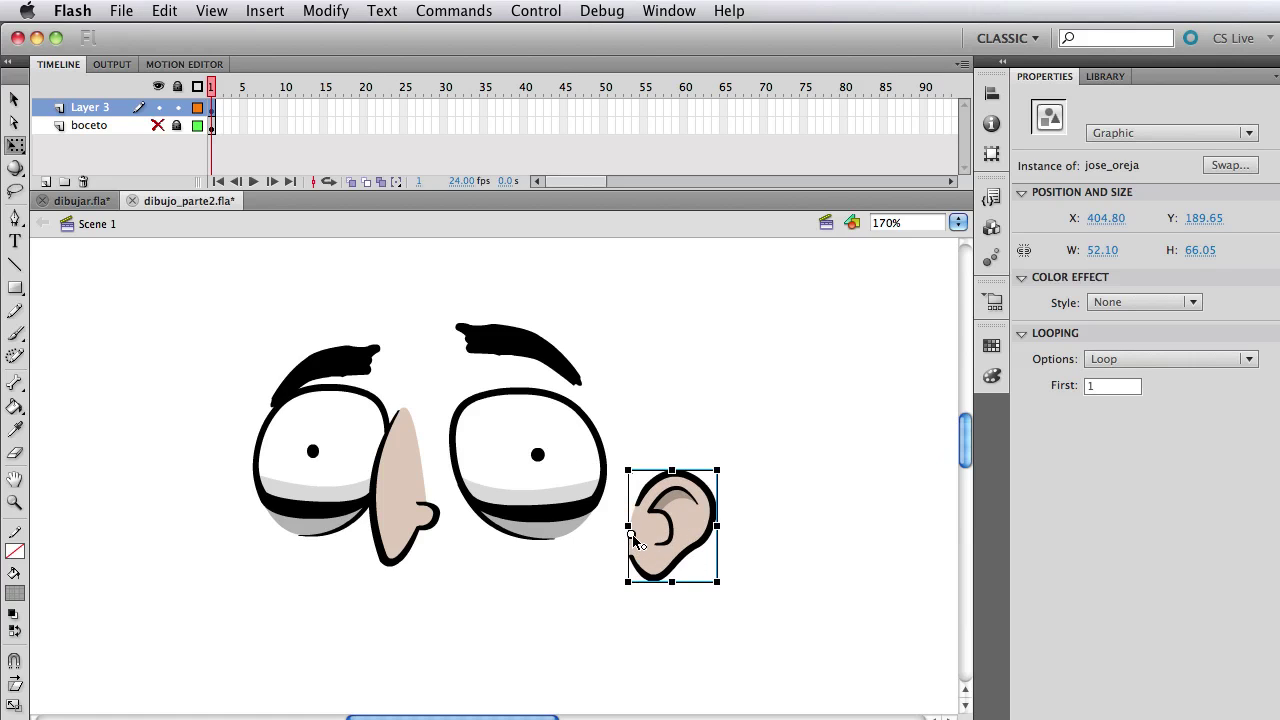
Step: Try rotating the ear about a transformation point on its upper edge, and undo both changes
{"action": "left_click_drag", "start_coordinate": [632, 537], "coordinate": [711, 508]}
{"action": "left_click_drag", "start_coordinate": [725, 589], "coordinate": [786, 530]}
{"action": "key", "text": "z"}
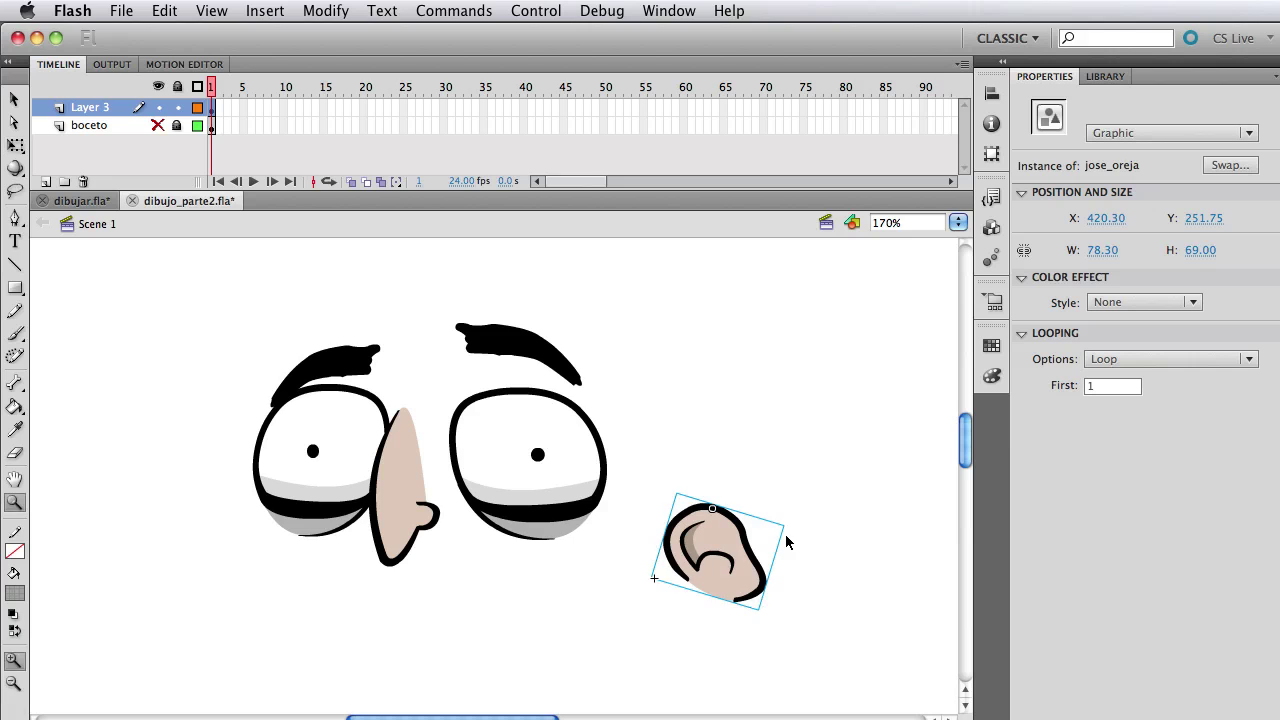
{"action": "key", "text": "super+z"}
{"action": "key", "text": "super+z"}
{"action": "left_click", "coordinate": [674, 498]}
{"action": "left_click", "coordinate": [562, 527], "text": "alt"}
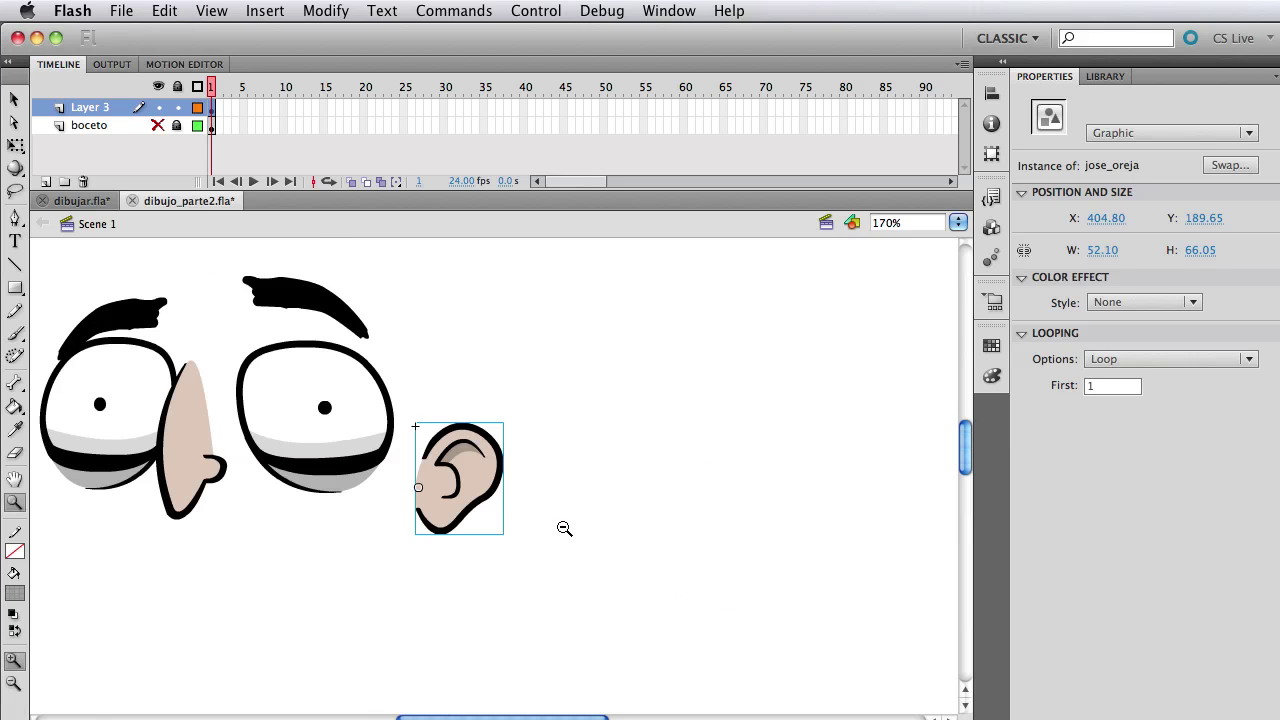
Step: Test rotating the ear about its inner edge and undo the rotation
{"action": "key", "text": "q"}
{"action": "left_click_drag", "start_coordinate": [505, 425], "coordinate": [562, 378]}
{"action": "key", "text": "super+z"}
{"action": "scroll", "coordinate": [490, 442], "scroll_direction": "left", "scroll_amount": 5}
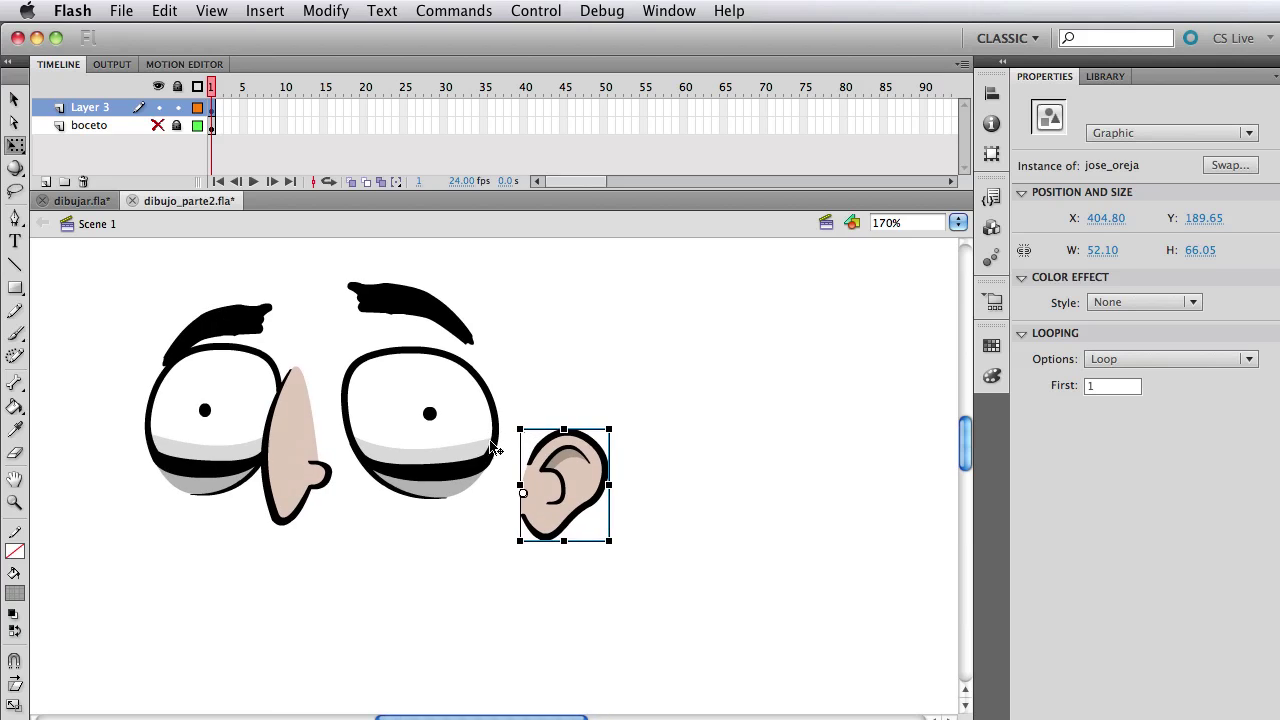
Step: Move the nose's transformation point to its upper tip, enlarge the nose to about 46 by 102 px and shift it slightly up
{"action": "left_click", "coordinate": [298, 462]}
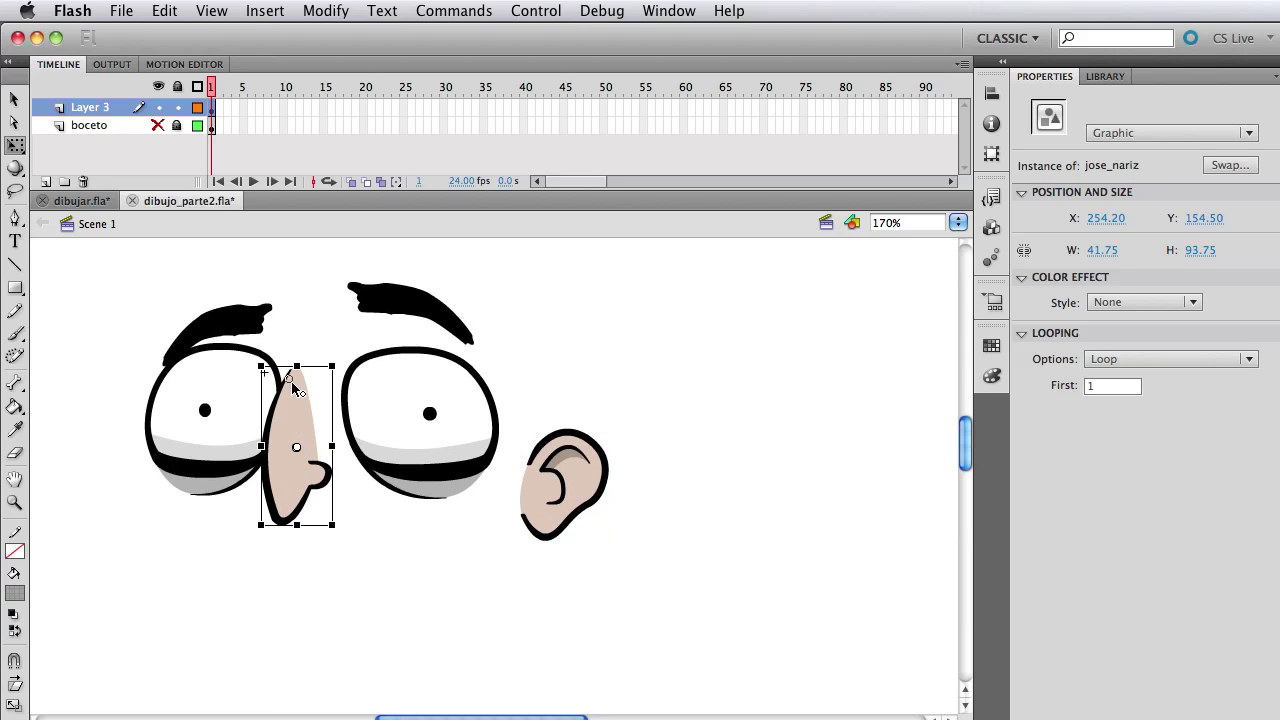
{"action": "left_click_drag", "start_coordinate": [296, 378], "coordinate": [291, 370]}
{"action": "mouse_move", "coordinate": [338, 526]}
{"action": "left_mouse_down"}
{"action": "mouse_move", "coordinate": [318, 537]}
{"action": "mouse_move", "coordinate": [348, 520]}
{"action": "mouse_move", "coordinate": [327, 526]}
{"action": "mouse_move", "coordinate": [344, 541]}
{"action": "left_mouse_up"}
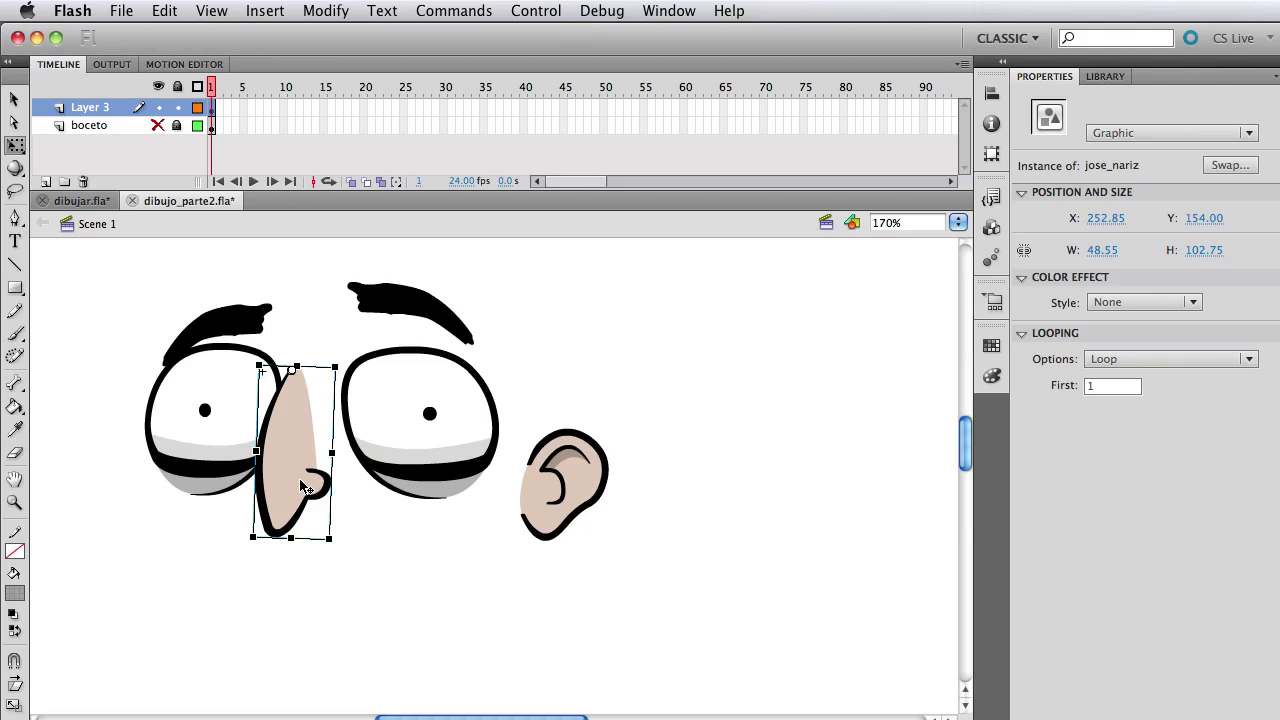
{"action": "left_click_drag", "start_coordinate": [303, 487], "coordinate": [305, 480]}
{"action": "left_click_drag", "start_coordinate": [332, 539], "coordinate": [337, 540]}
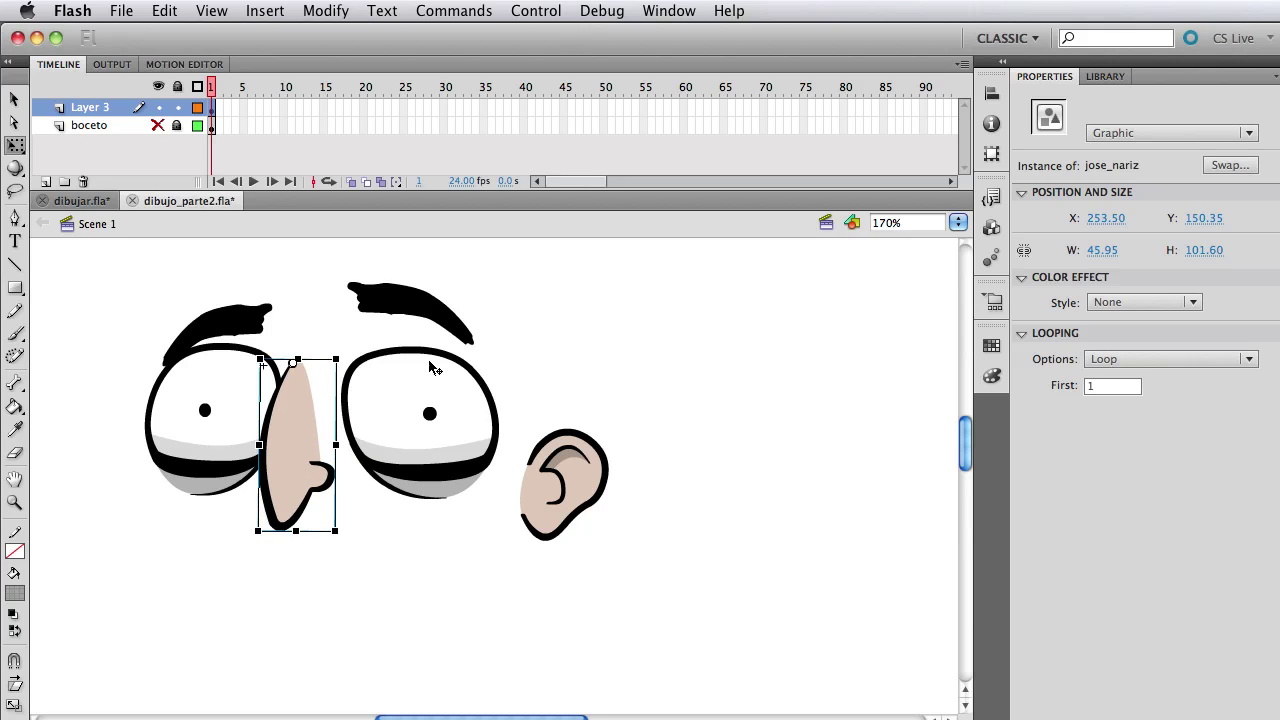
Step: Place the transformation points at the eyebrows' inner ends and stretch the eyebrow nearer the ear to about 86 px wide
{"action": "left_click", "coordinate": [415, 312]}
{"action": "scroll", "coordinate": [465, 360], "scroll_direction": "up", "scroll_amount": 2}
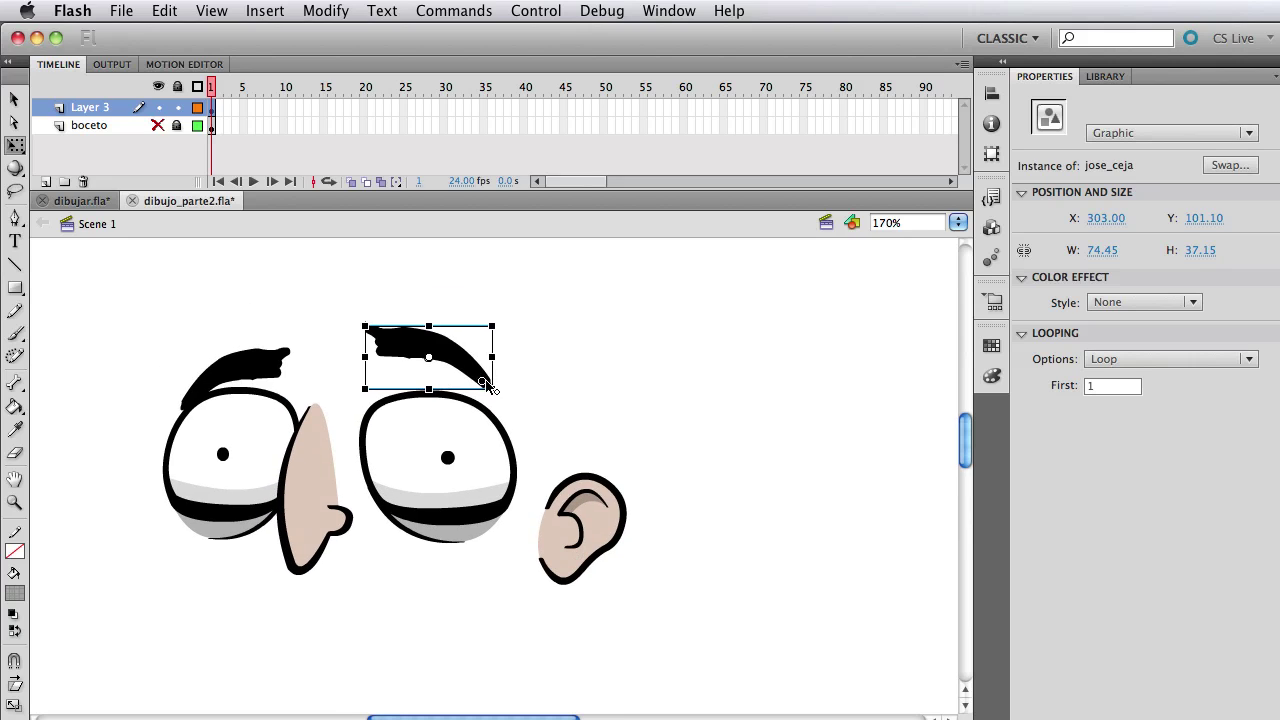
{"action": "left_click", "coordinate": [278, 376]}
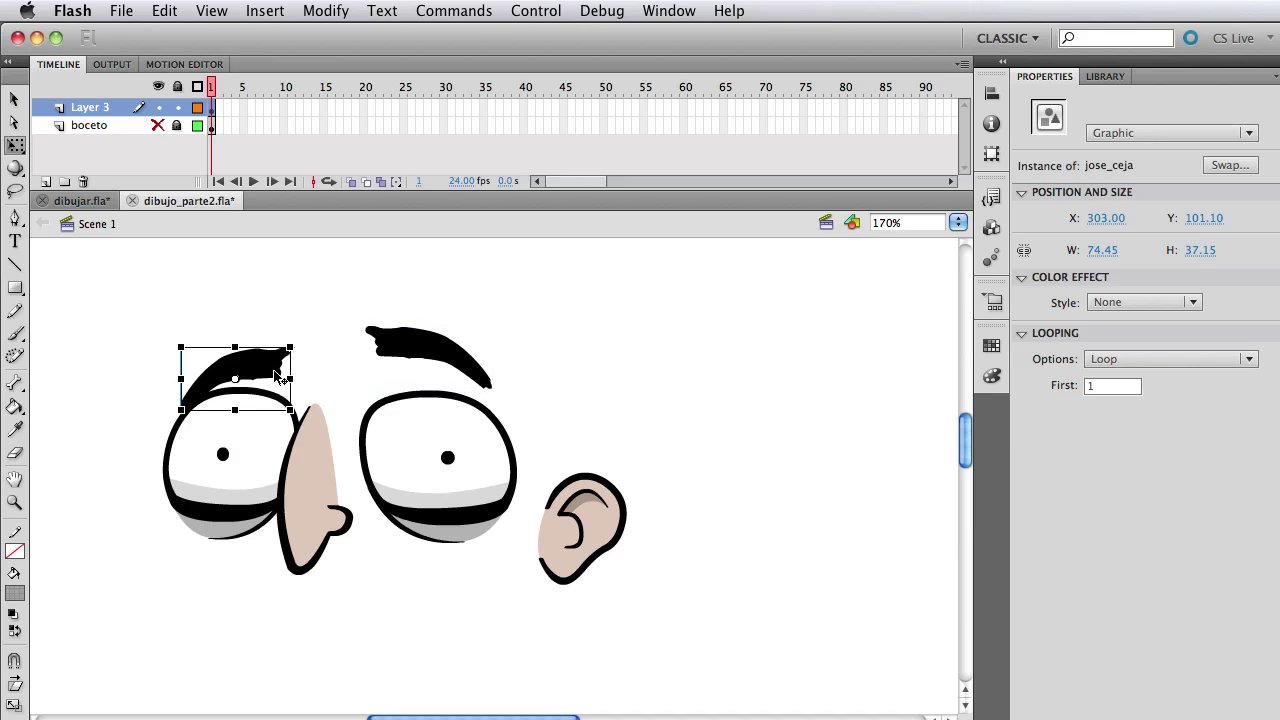
{"action": "left_click", "coordinate": [467, 366]}
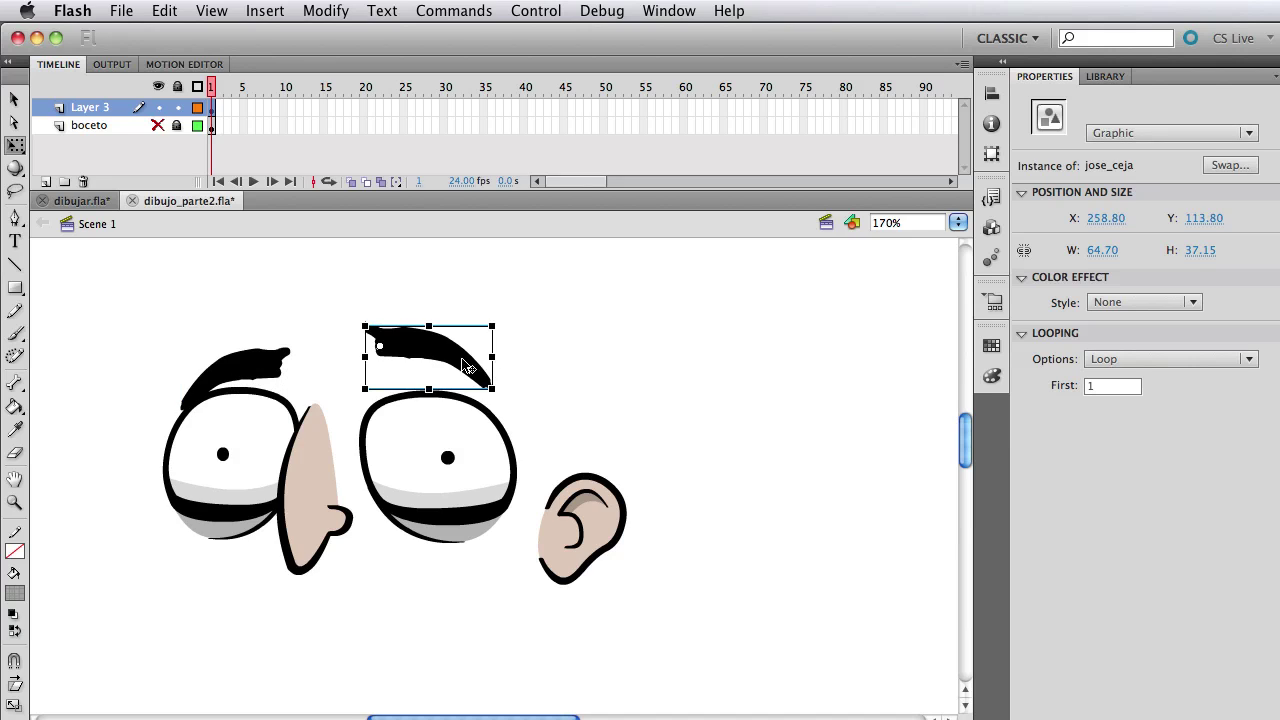
{"action": "left_click_drag", "start_coordinate": [492, 357], "coordinate": [510, 357]}
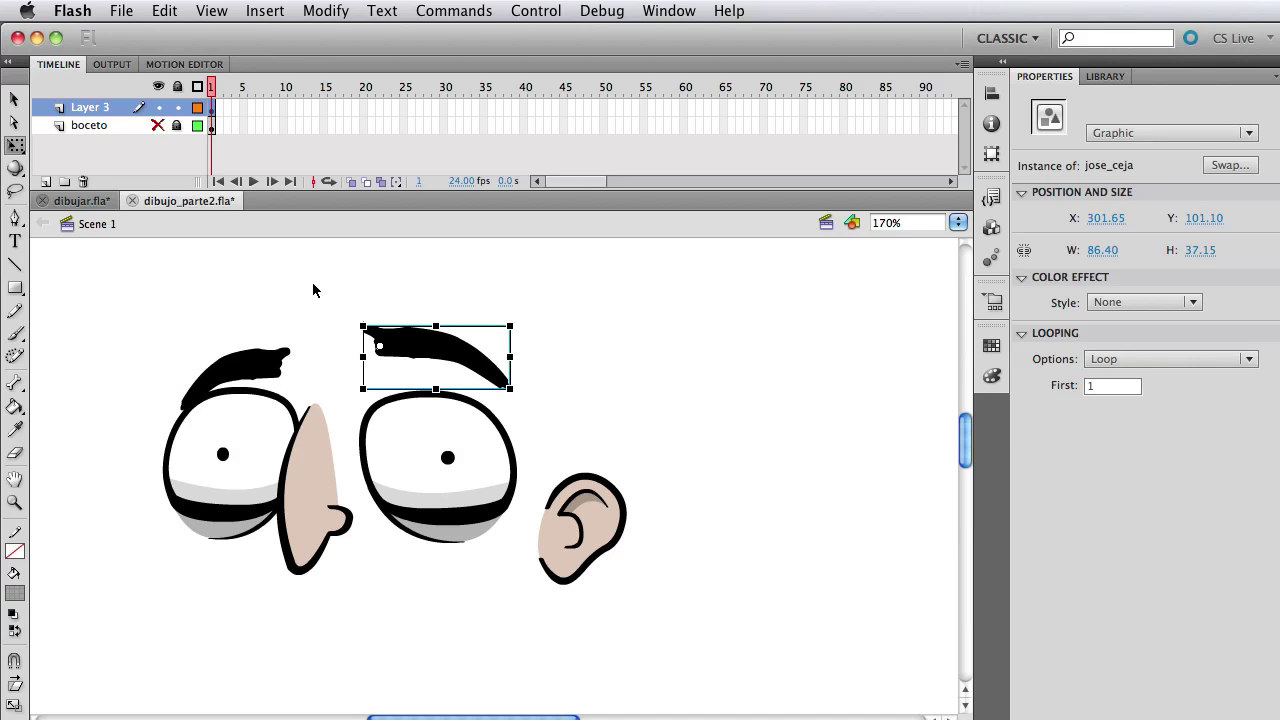
Step: Test rotating the wider eyebrow, then tilt the other eyebrow about its inner end and raise it above its eye
{"action": "left_click", "coordinate": [13, 150]}
{"action": "left_click_drag", "start_coordinate": [510, 401], "coordinate": [474, 364]}
{"action": "key", "text": "super+z"}
{"action": "left_click", "coordinate": [258, 361]}
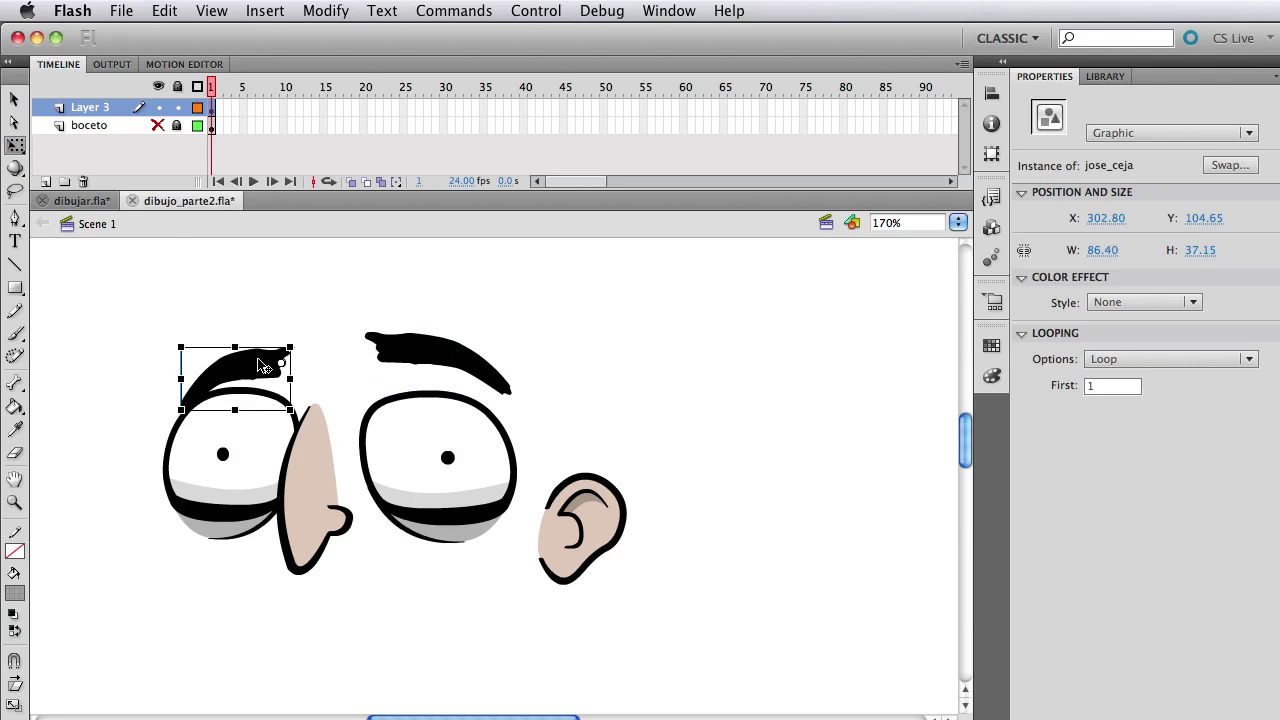
{"action": "left_click_drag", "start_coordinate": [167, 423], "coordinate": [174, 434]}
{"action": "left_click_drag", "start_coordinate": [240, 380], "coordinate": [235, 365]}
Step: Fine-tune both eyebrows' rotation, lowering the wider one's outer tip and raising the narrower one's outer tip slightly
{"action": "left_click", "coordinate": [410, 357]}
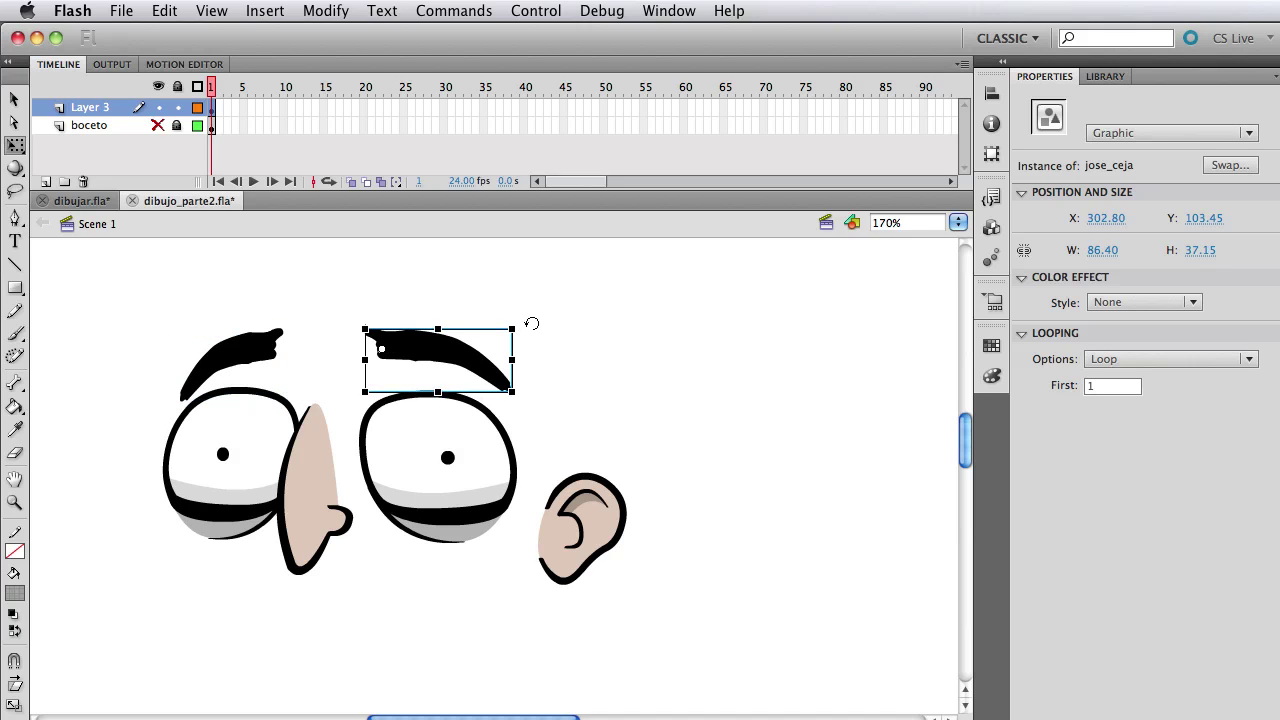
{"action": "left_click_drag", "start_coordinate": [534, 323], "coordinate": [522, 345]}
{"action": "left_click", "coordinate": [232, 358]}
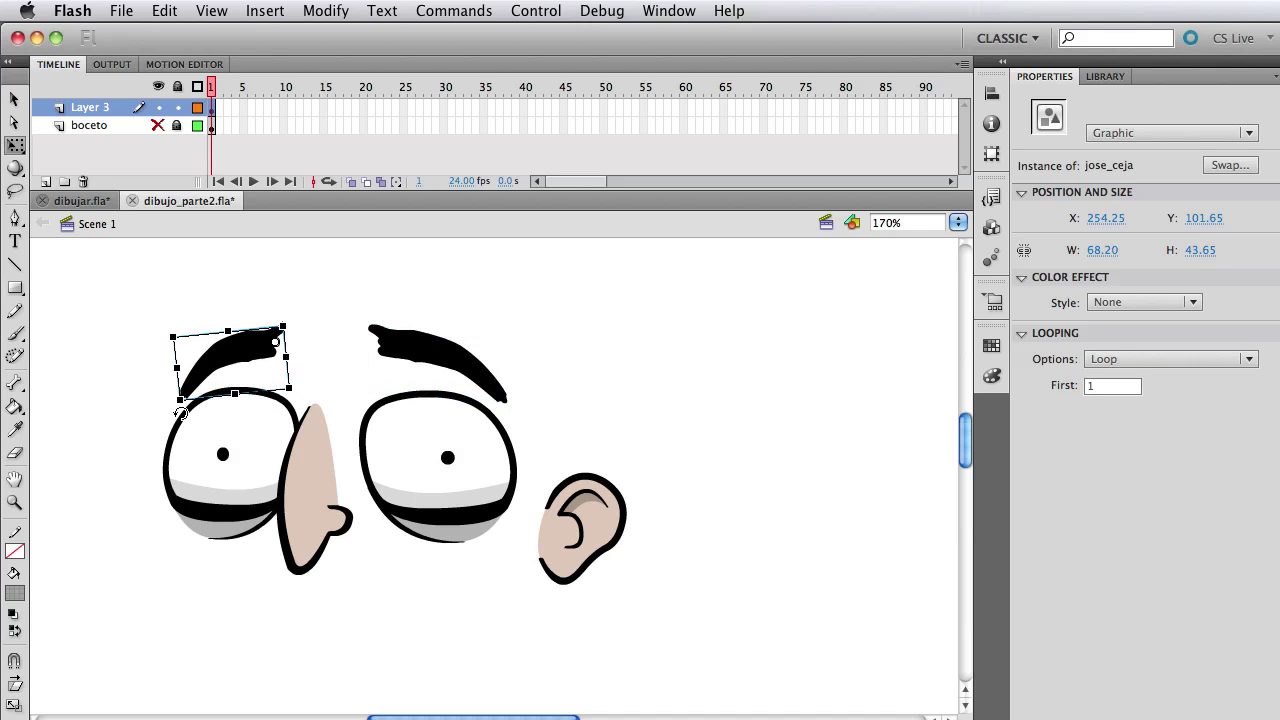
{"action": "left_click_drag", "start_coordinate": [171, 406], "coordinate": [172, 413]}
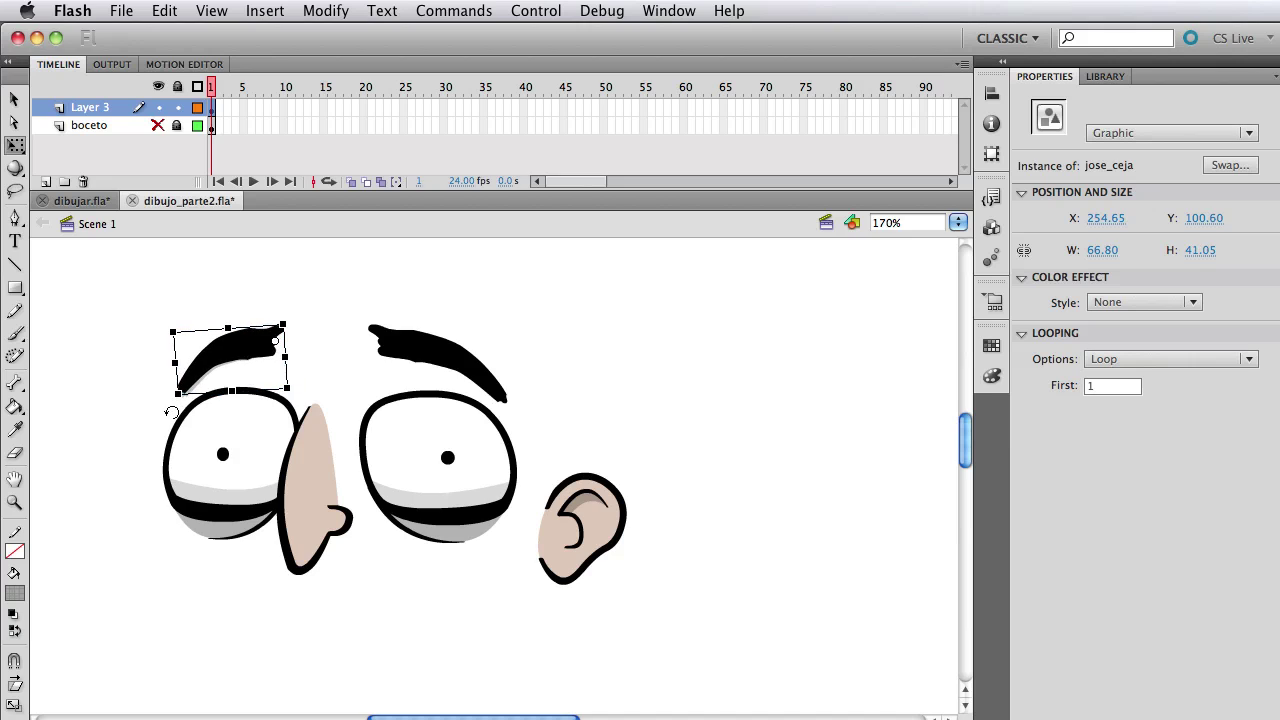
{"action": "left_click", "coordinate": [123, 338]}
Step: Move both pupils horizontally towards the ear side so the eyes look in that direction
{"action": "key", "text": "v"}
{"action": "left_click_drag", "start_coordinate": [229, 465], "coordinate": [243, 467]}
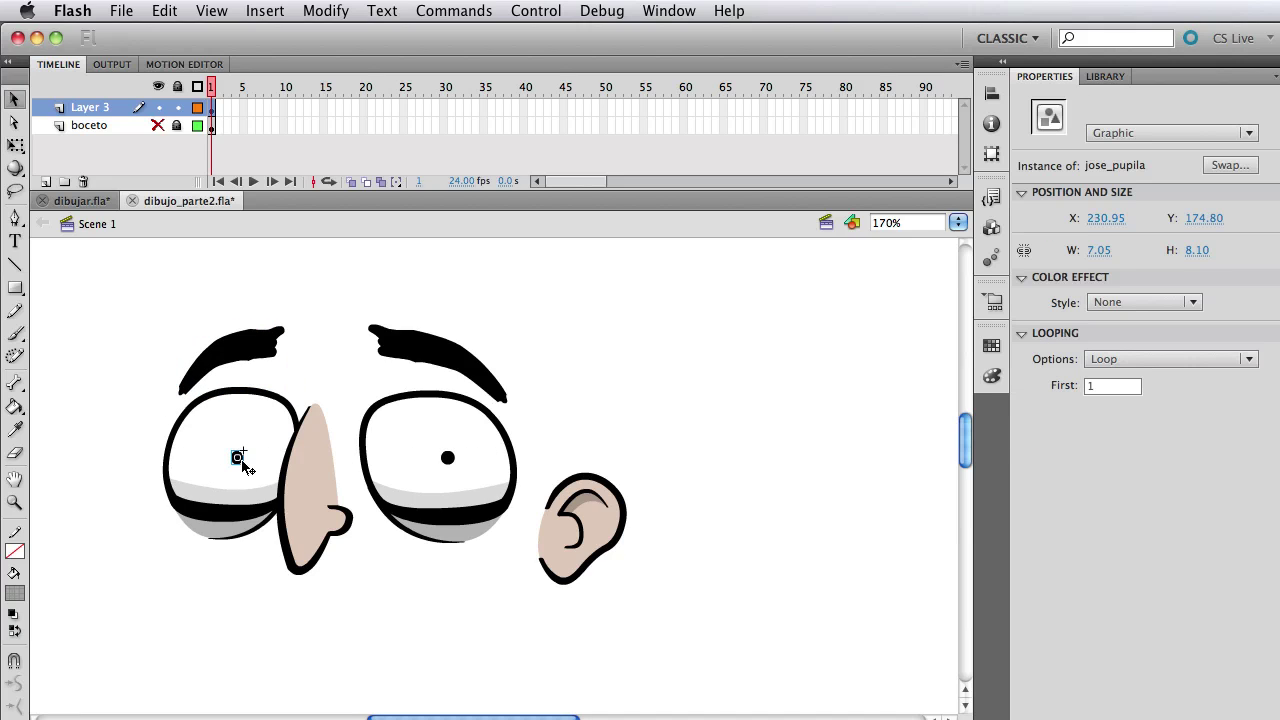
{"action": "left_click_drag", "start_coordinate": [451, 460], "coordinate": [471, 460]}
{"action": "left_click", "coordinate": [456, 427]}
{"action": "left_click_drag", "start_coordinate": [241, 459], "coordinate": [257, 459]}
{"action": "left_click", "coordinate": [617, 430]}
Step: Show the boceto sketch layer again beneath the inked face parts
{"action": "scroll", "coordinate": [615, 505], "scroll_direction": "down", "scroll_amount": 2}
{"action": "scroll", "coordinate": [615, 505], "scroll_direction": "left", "scroll_amount": 1}
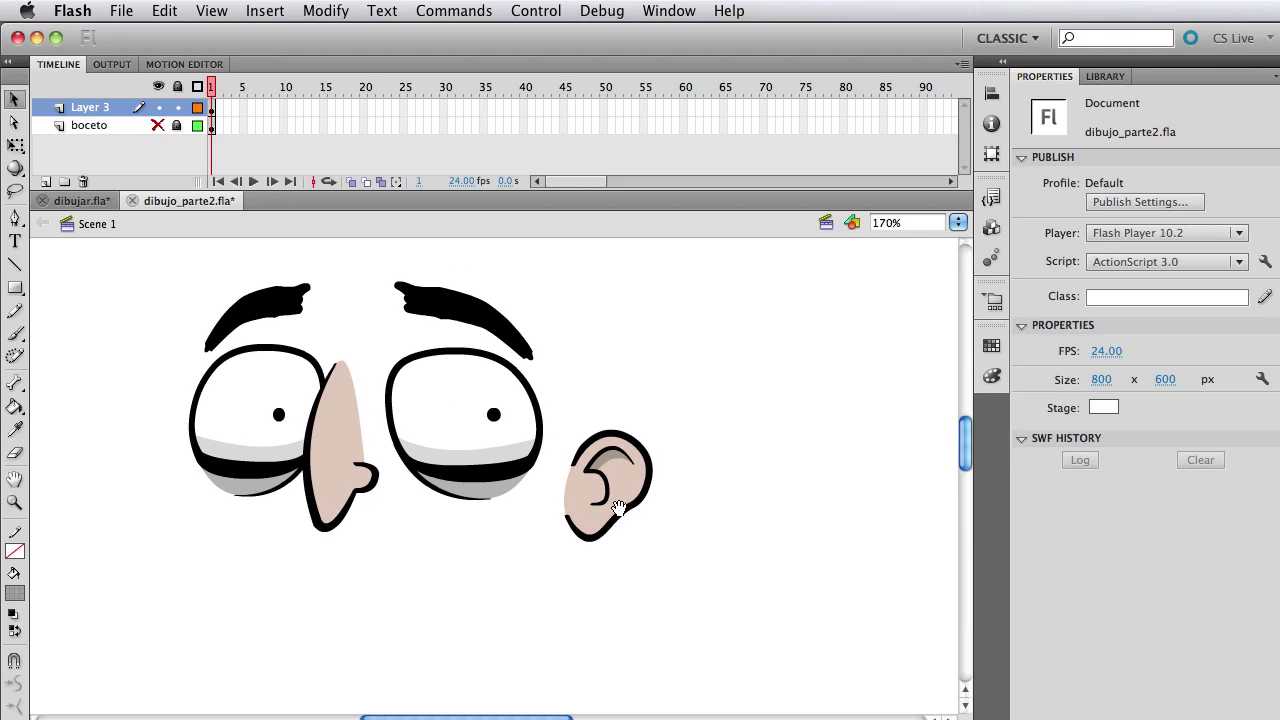
{"action": "left_click", "coordinate": [157, 125]}
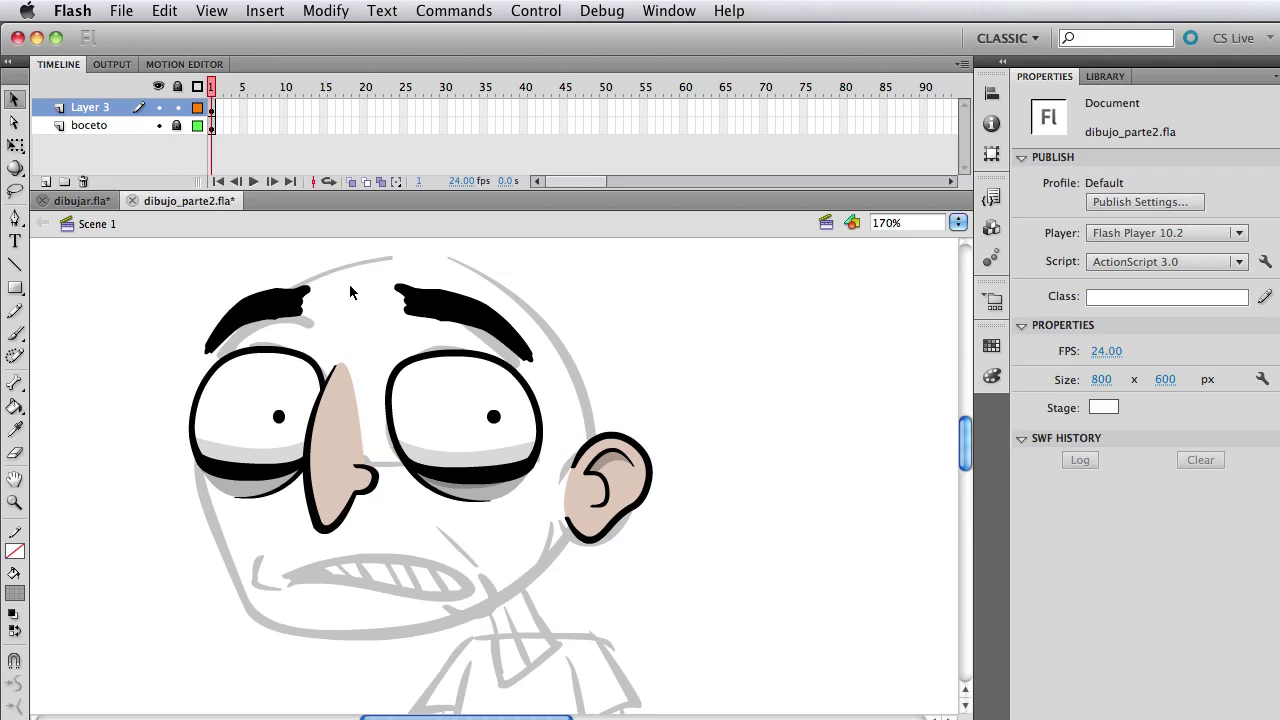